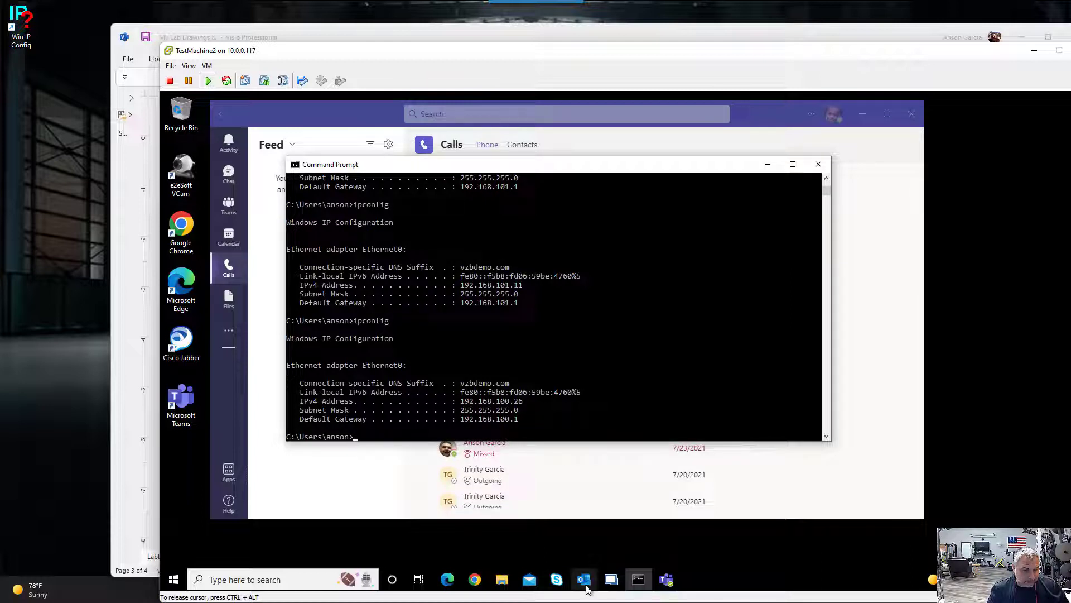
- Bring Teams to the front on the TestMachine2 virtual machine and show its calls dial pad
left_click_drag(508, 61, 487, 22)
left_click(684, 590)
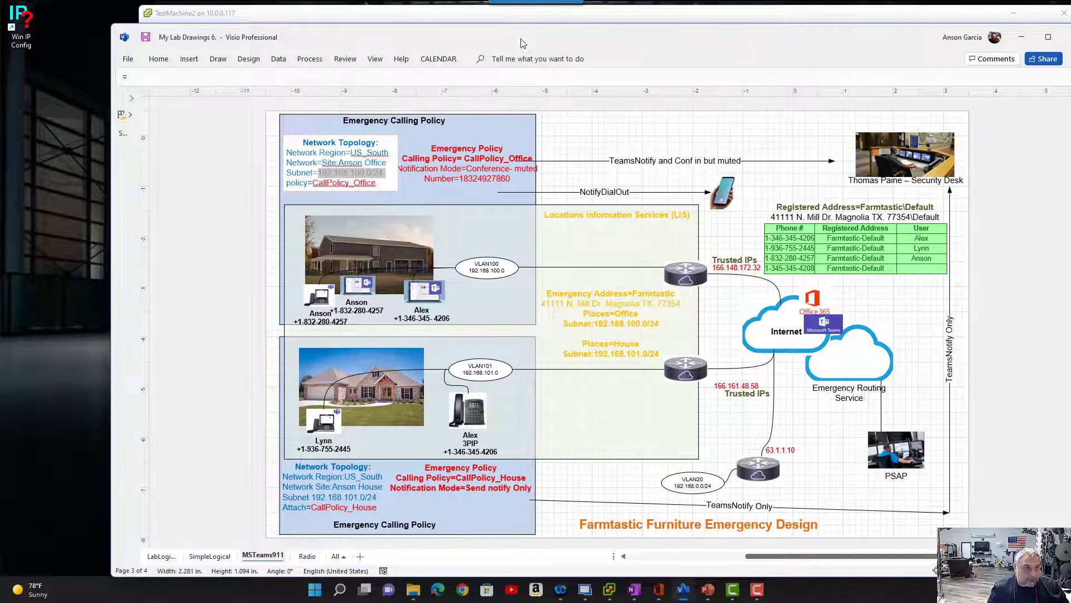
left_click(529, 14)
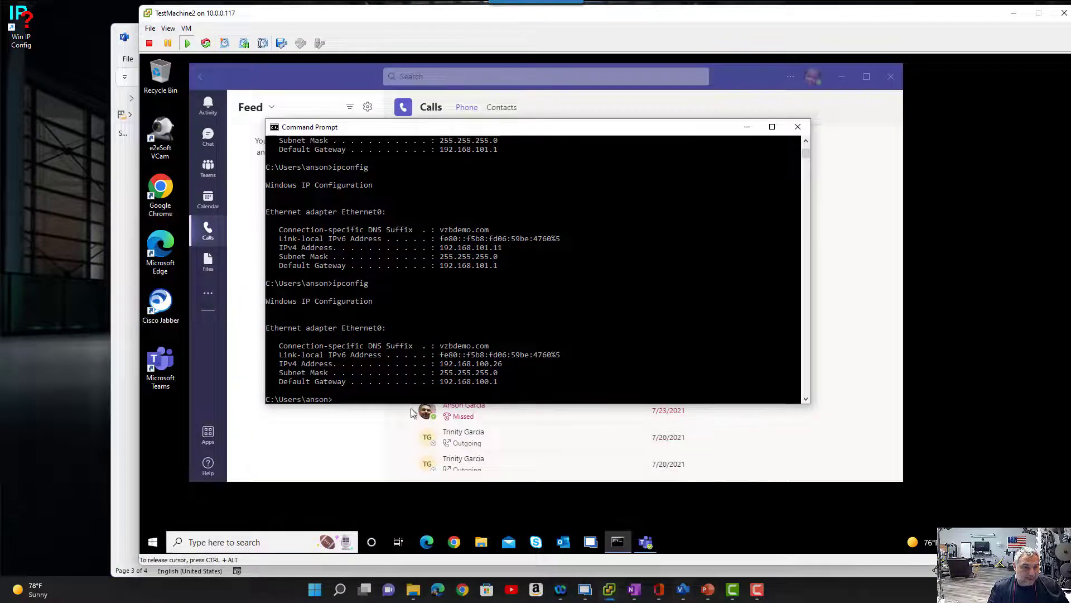
left_click(267, 437)
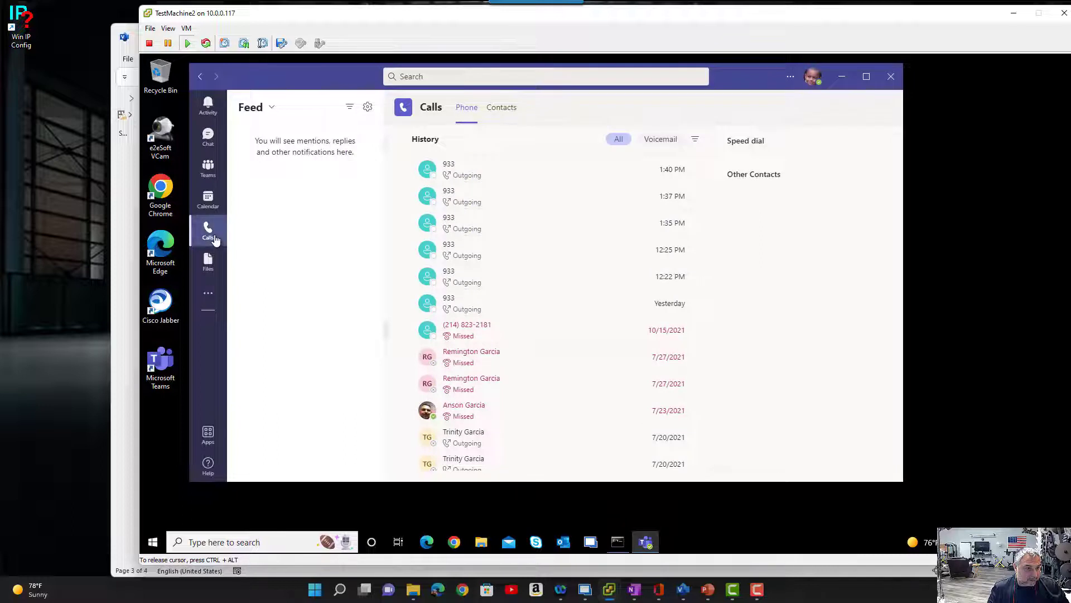
left_click(215, 239)
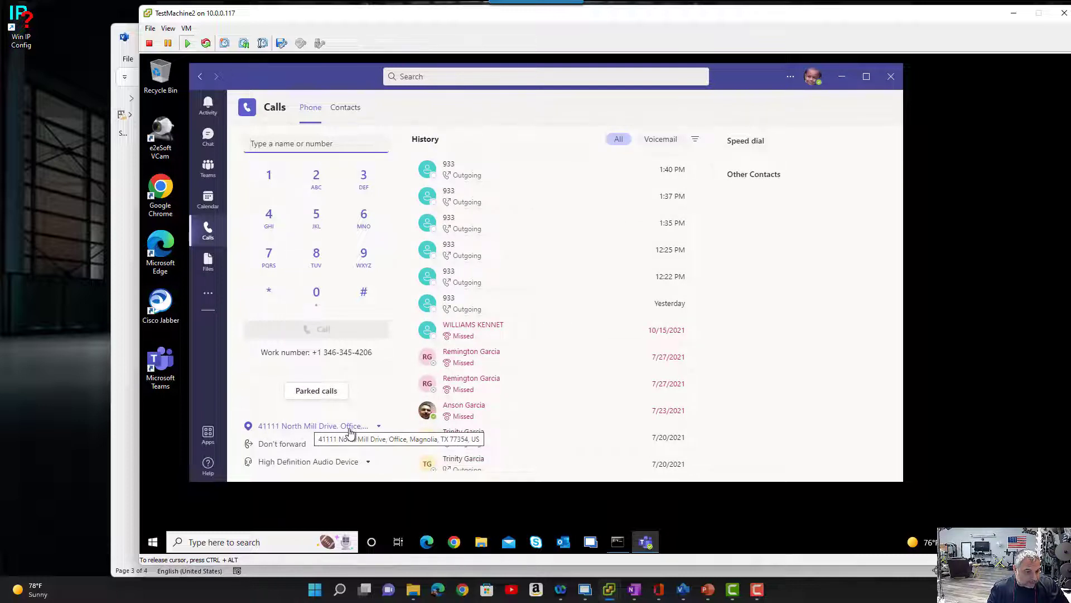
- Switch to the Visio diagram and highlight the office's emergency address, place and subnet 192.168.100.0/24
left_click(683, 589)
double_click(555, 300)
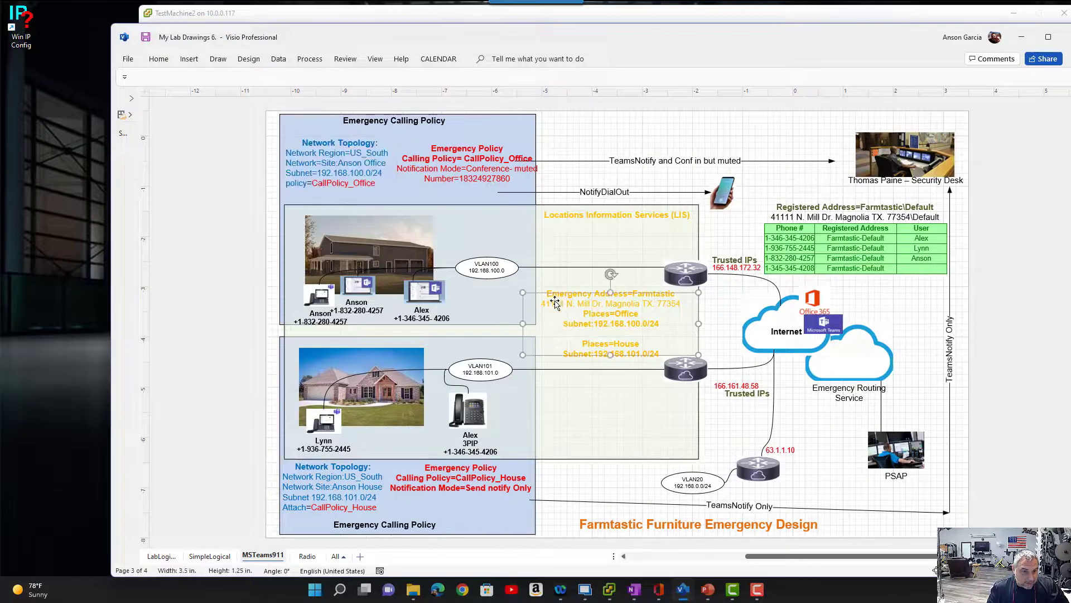
left_click_drag(542, 303, 665, 314)
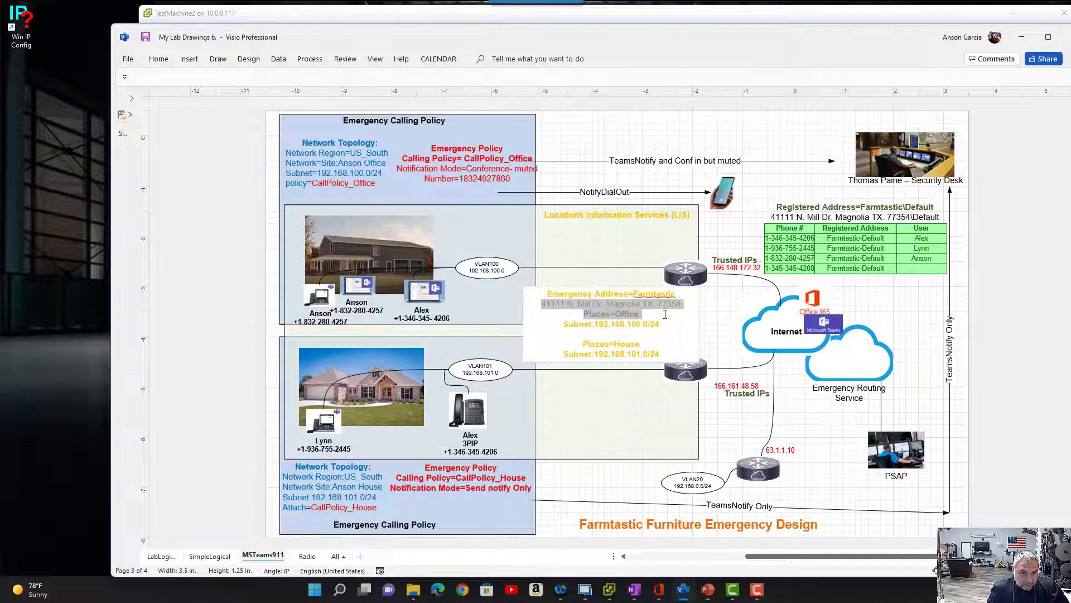
left_click(632, 325)
left_click_drag(568, 326, 665, 332)
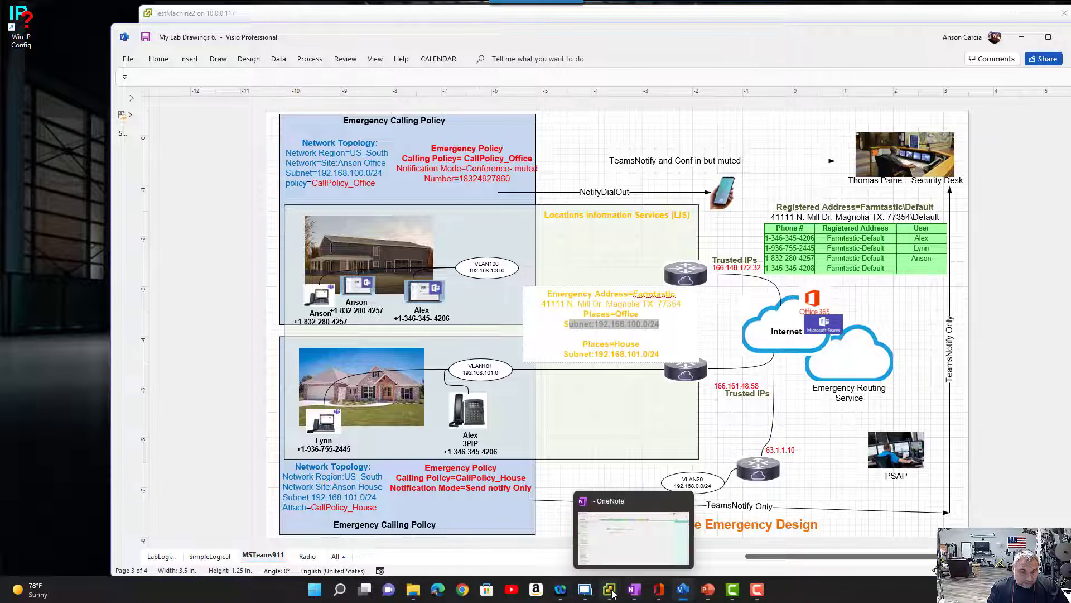
- Return to TestMachine2 and place a Teams call to 933
mouse_move(611, 591)
left_click(680, 527)
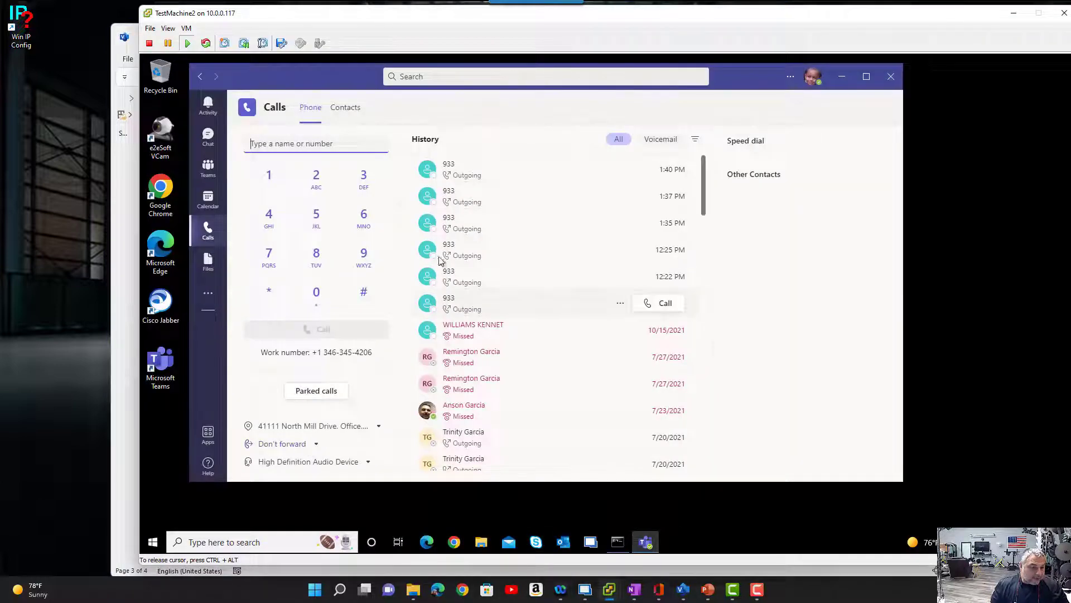
left_click(363, 254)
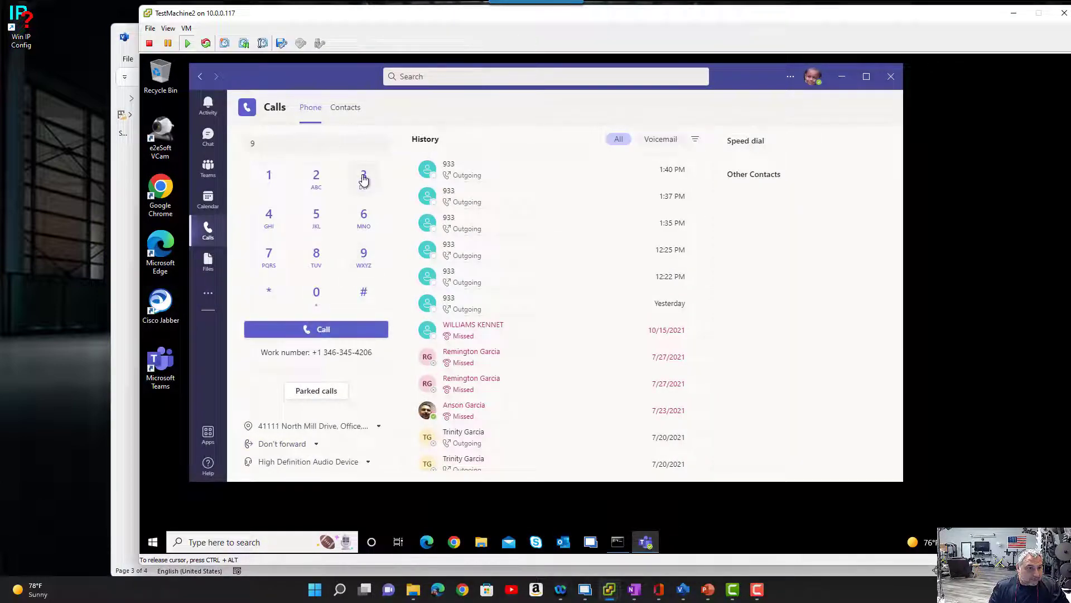
double_click(363, 178)
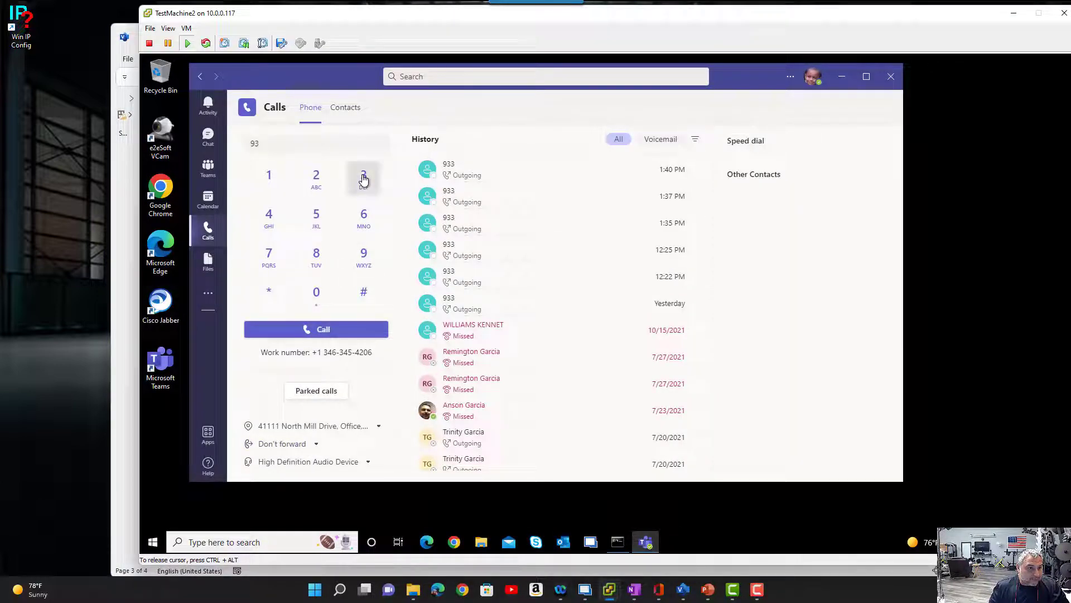
left_click(342, 330)
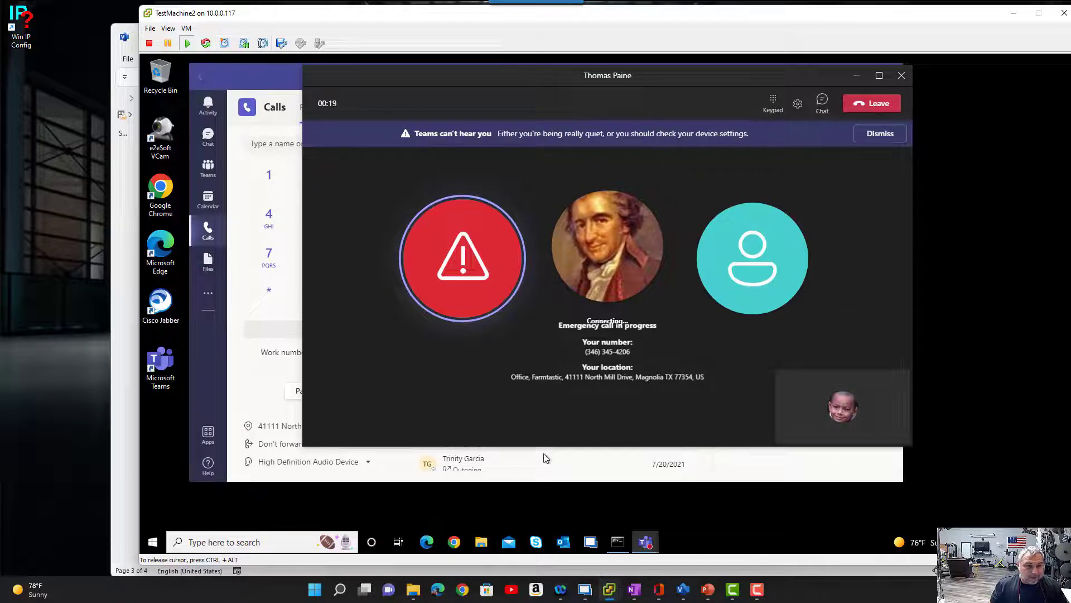
- Switch to Remote Desktop Manager, open the 50 TP MAC session and unlock the Mac with the account password
left_click(585, 593)
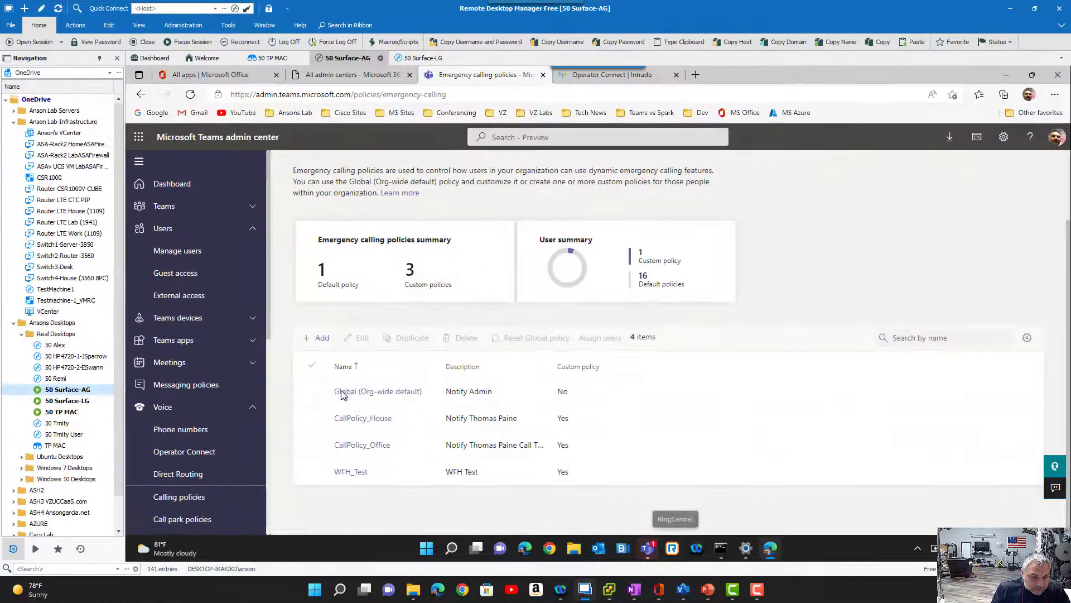
double_click(63, 412)
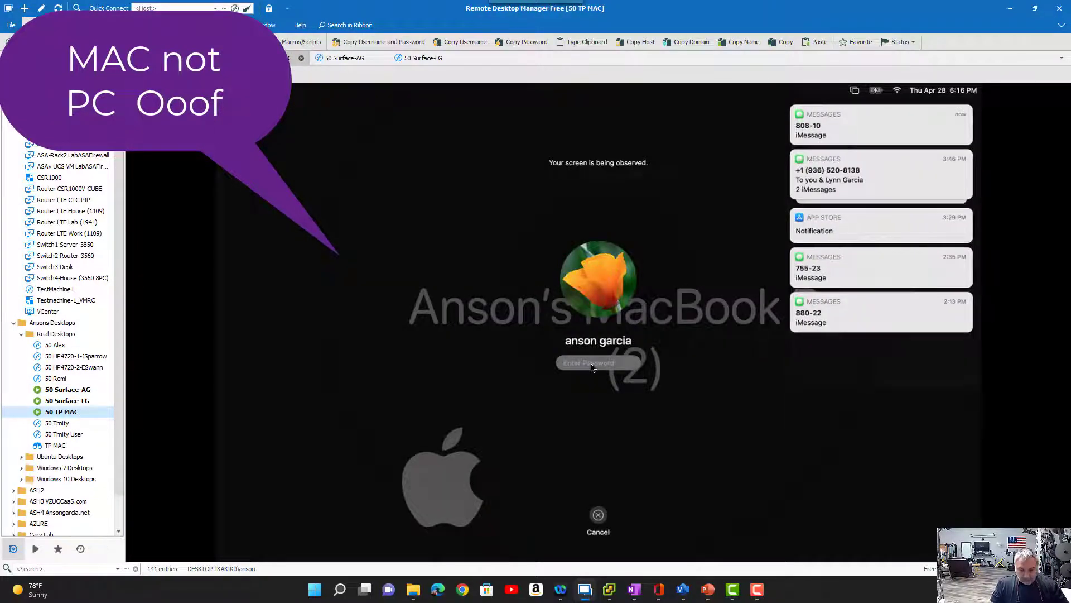
type("•••••••••")
key("Return")
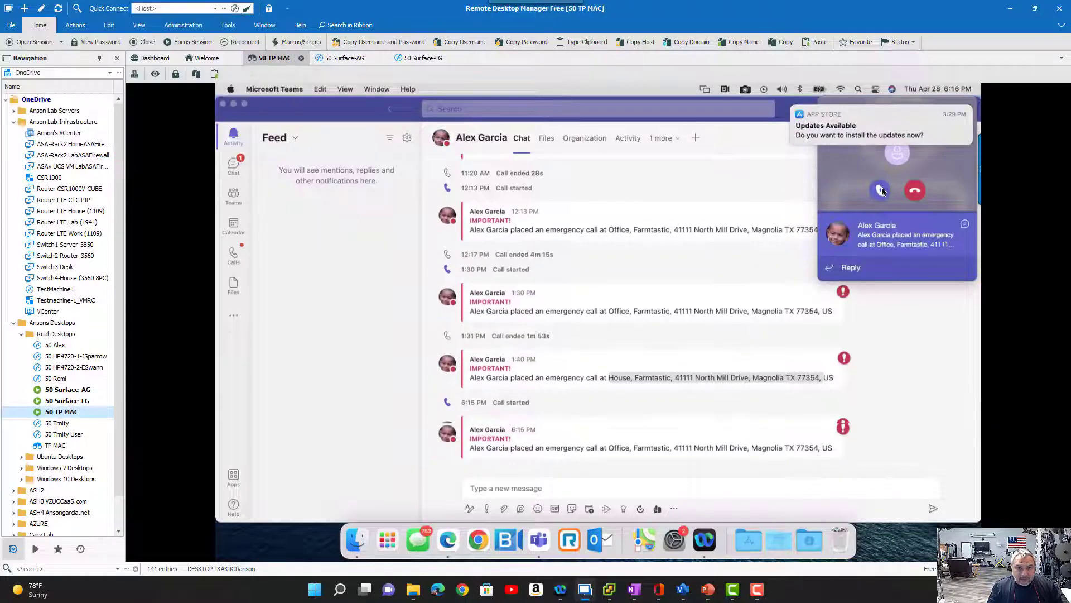
- Dismiss the App Store update notification on the Mac and answer the incoming emergency call
left_click(819, 115)
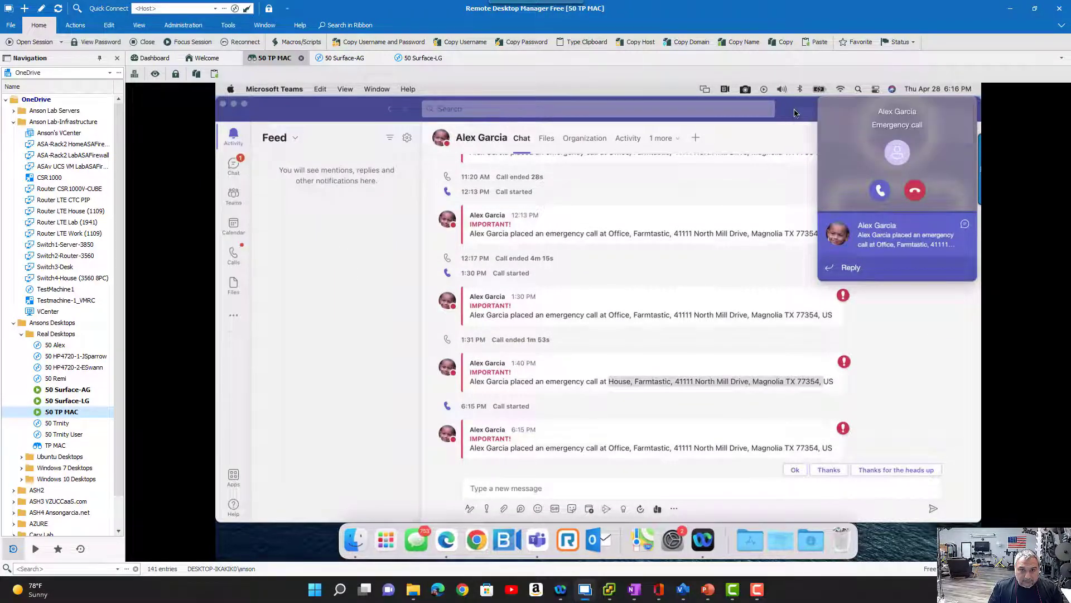
left_click(880, 190)
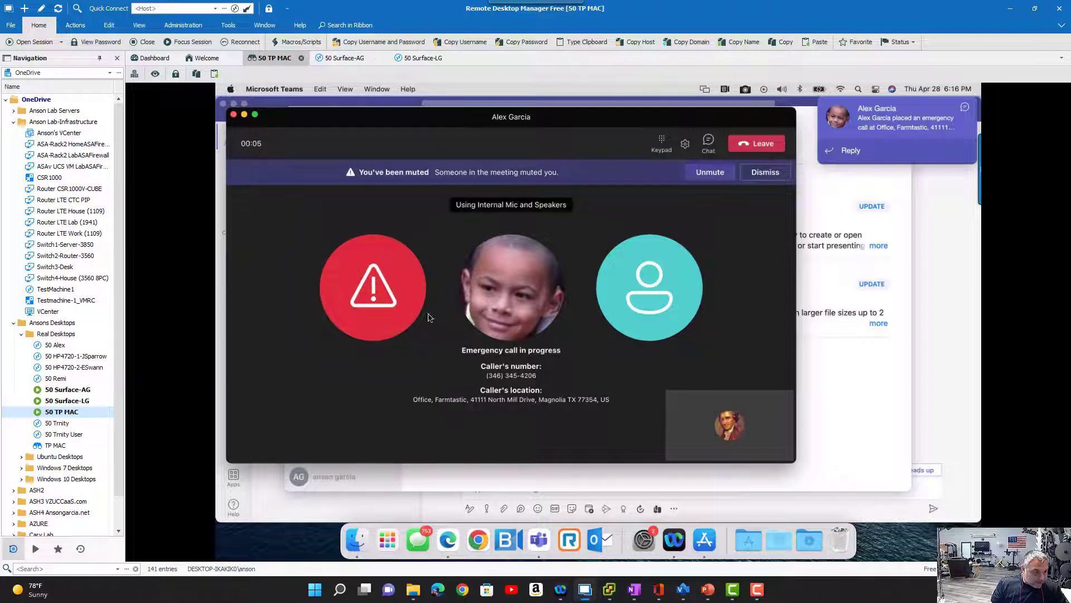
mouse_move(500, 302)
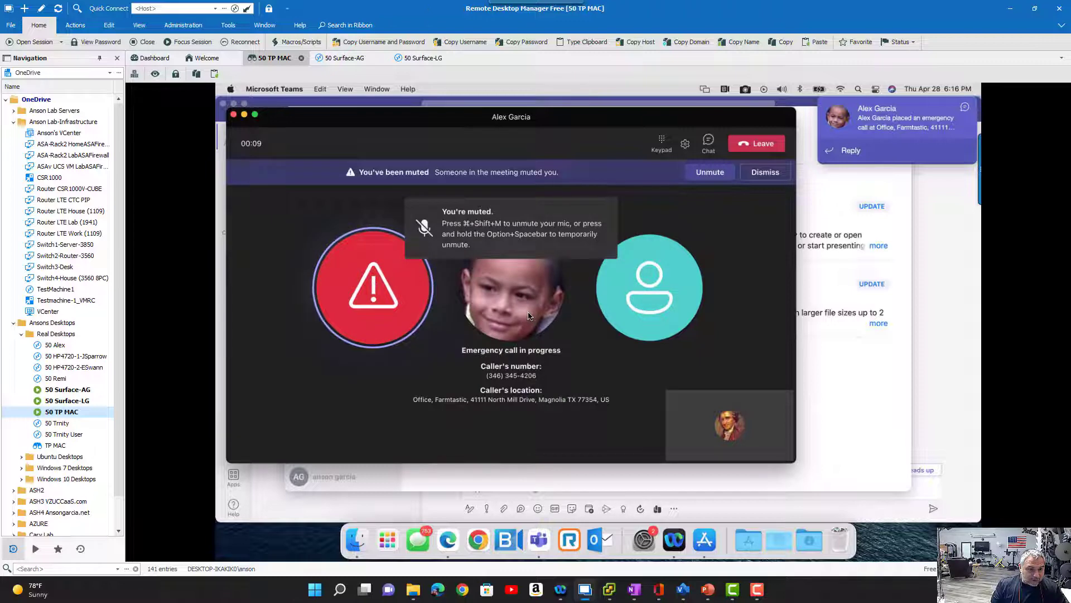
mouse_move(525, 313)
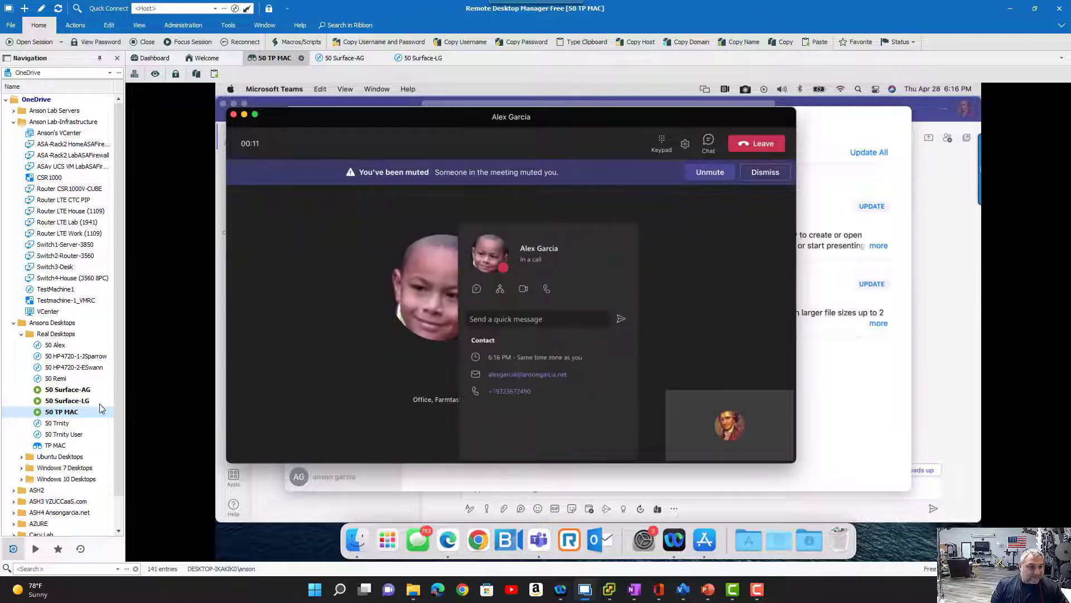
- Compare the emergency call window on TestMachine2 with the one on the Mac, examining the caller's location
left_click(589, 594)
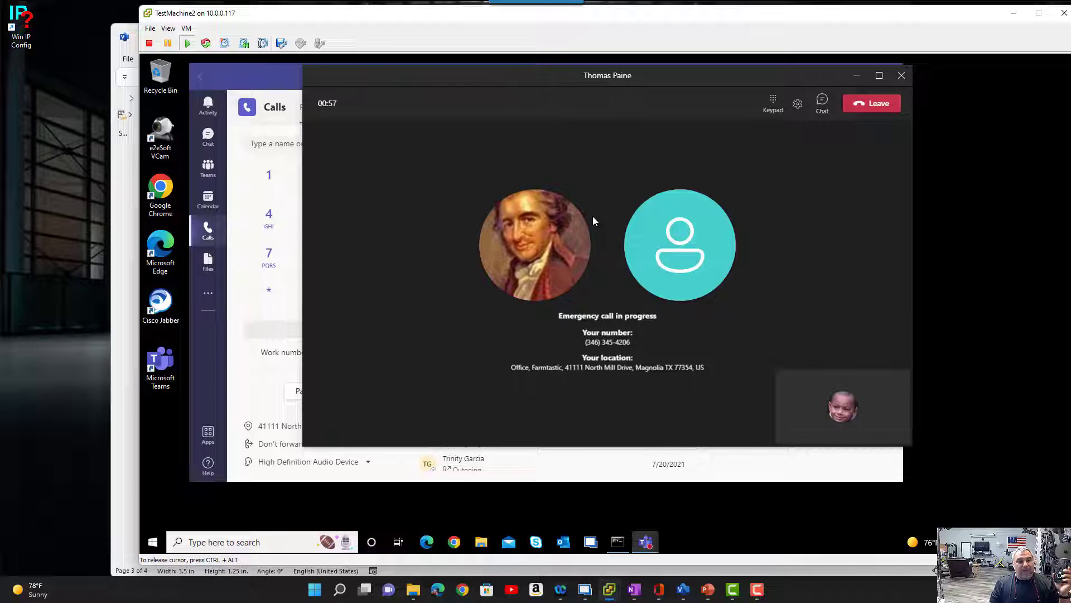
left_click(565, 205)
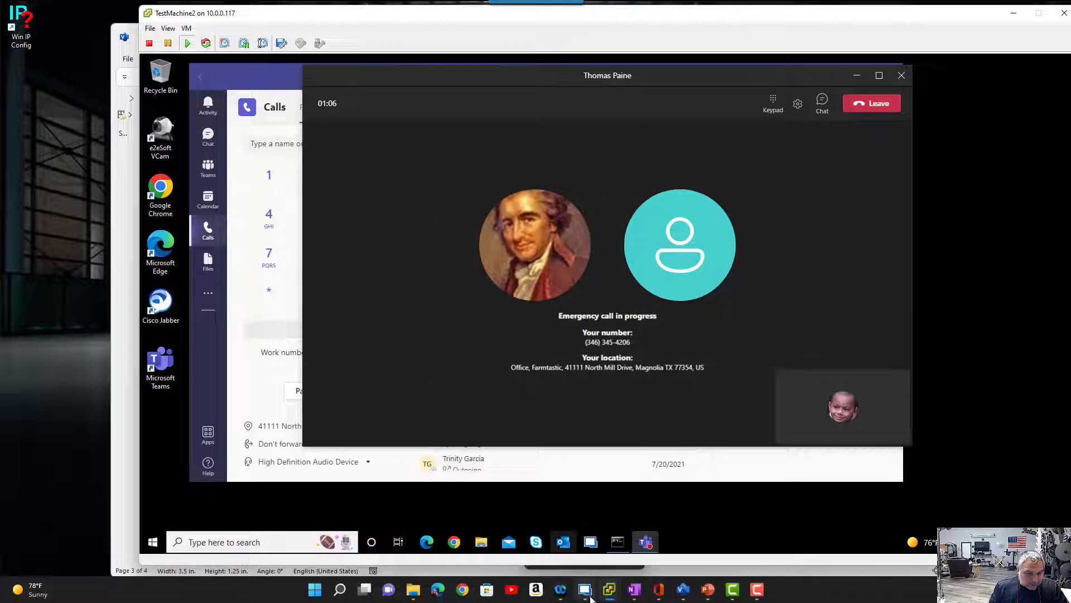
mouse_move(622, 596)
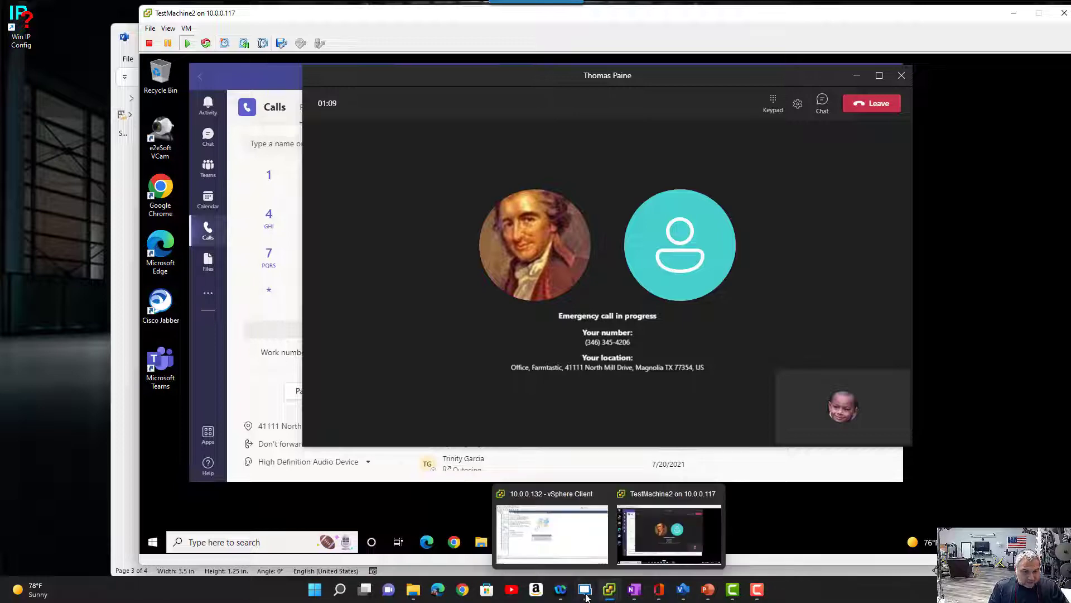
left_click(585, 592)
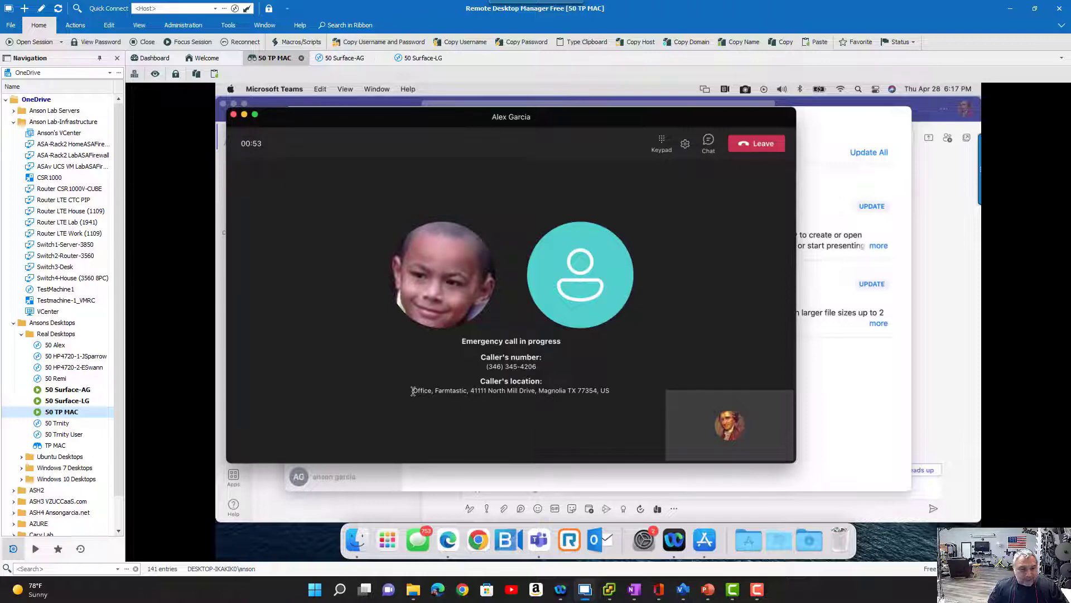
left_click_drag(428, 392, 622, 397)
left_click(616, 393)
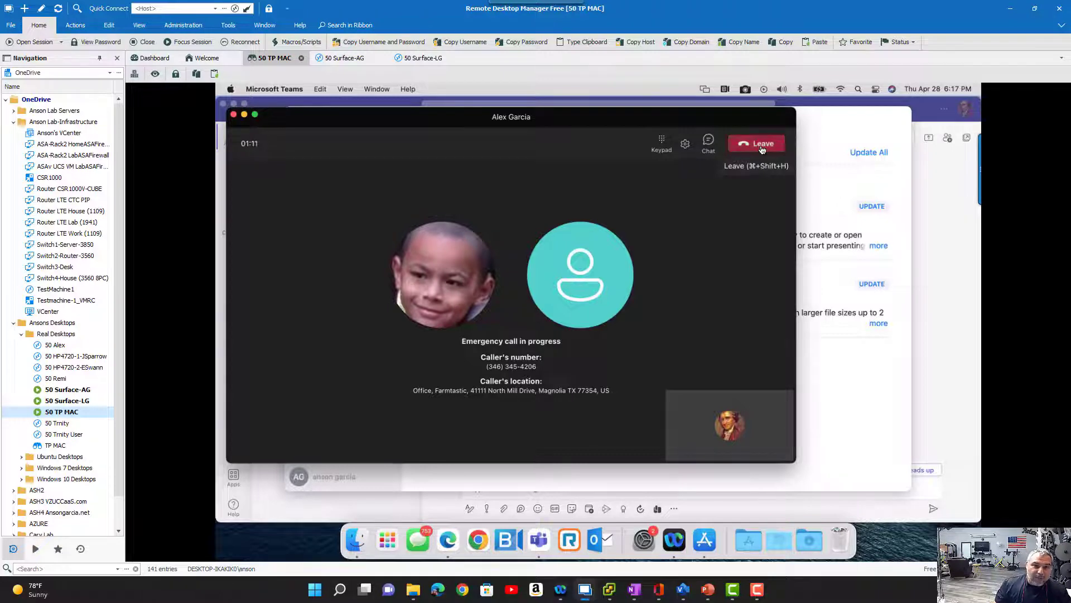
- Review the office Teams client, emergency policy, network topology and NotifyDialOut link in the Visio diagram
left_click(683, 589)
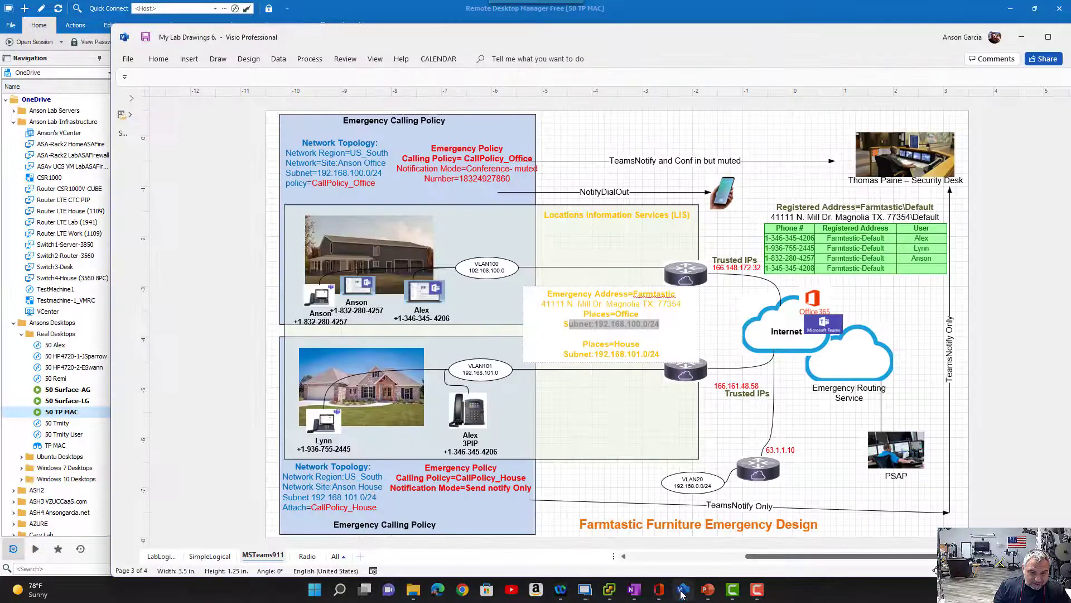
left_click(583, 425)
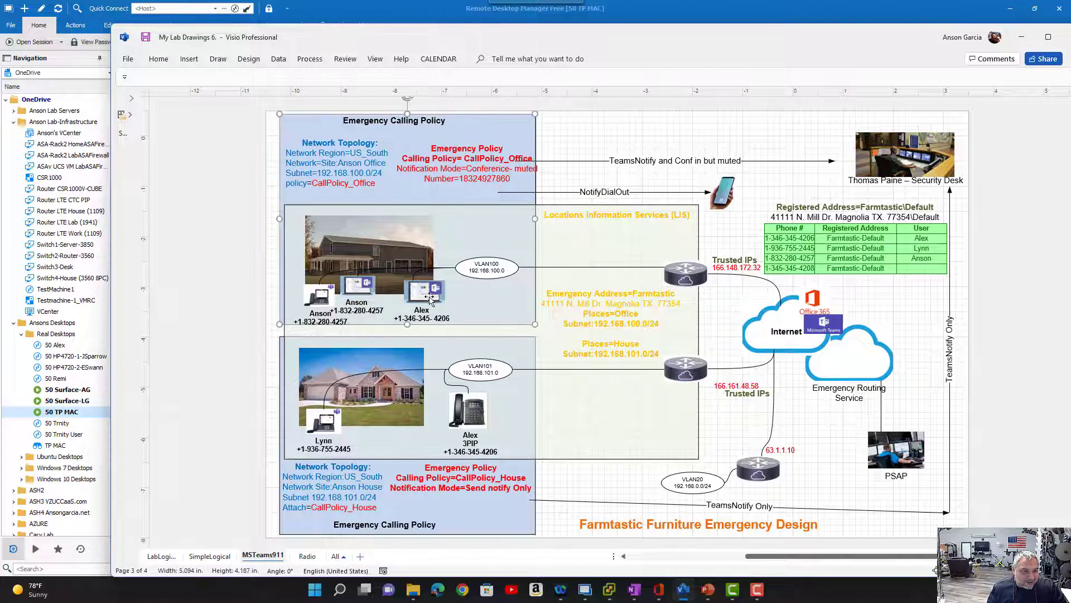
left_click(429, 300)
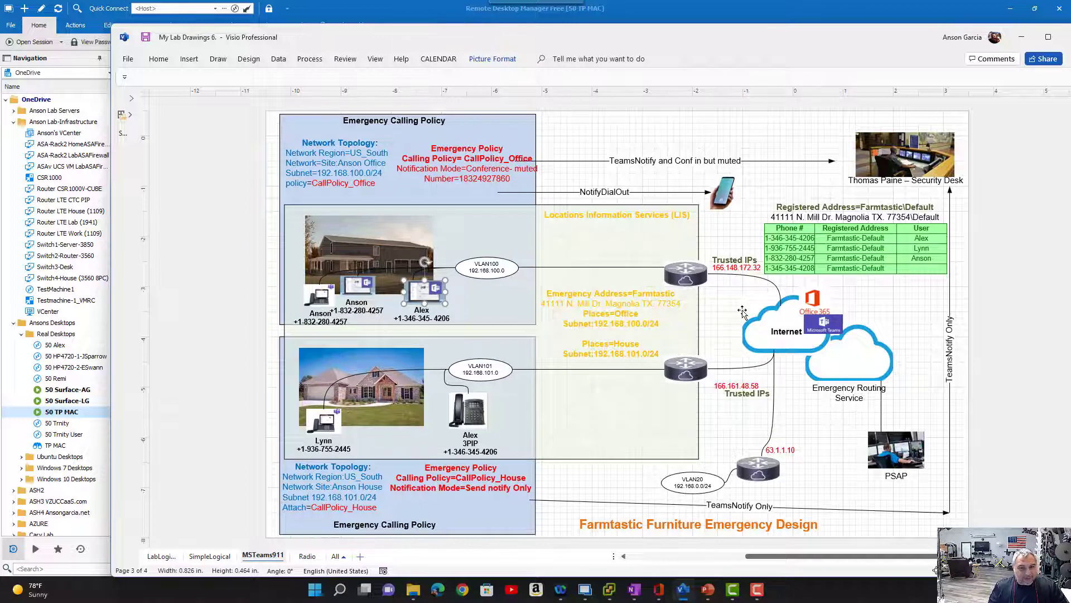
left_click(451, 149)
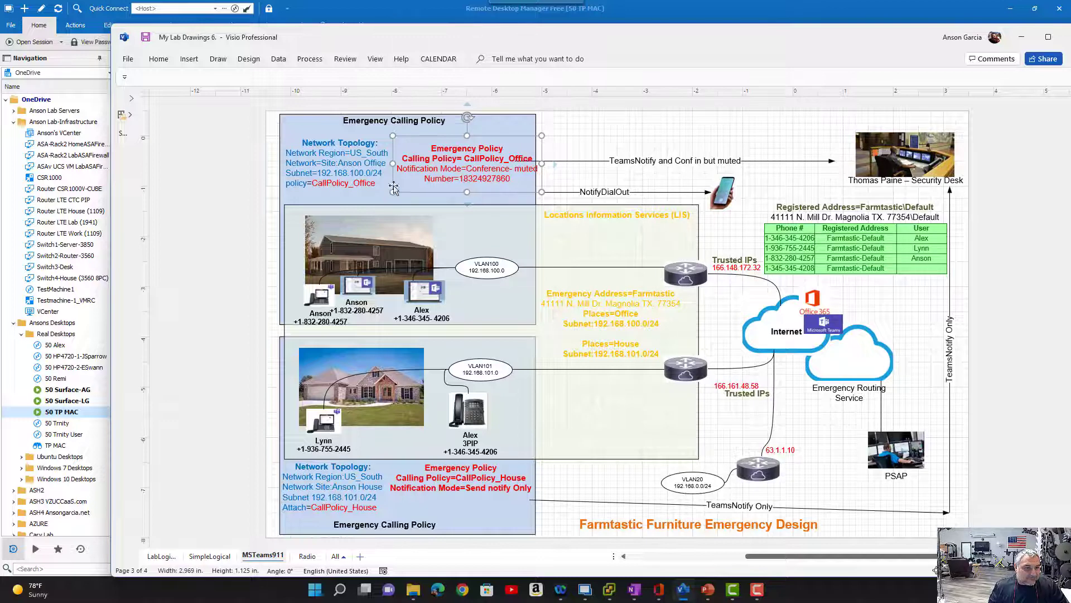
left_click(344, 169)
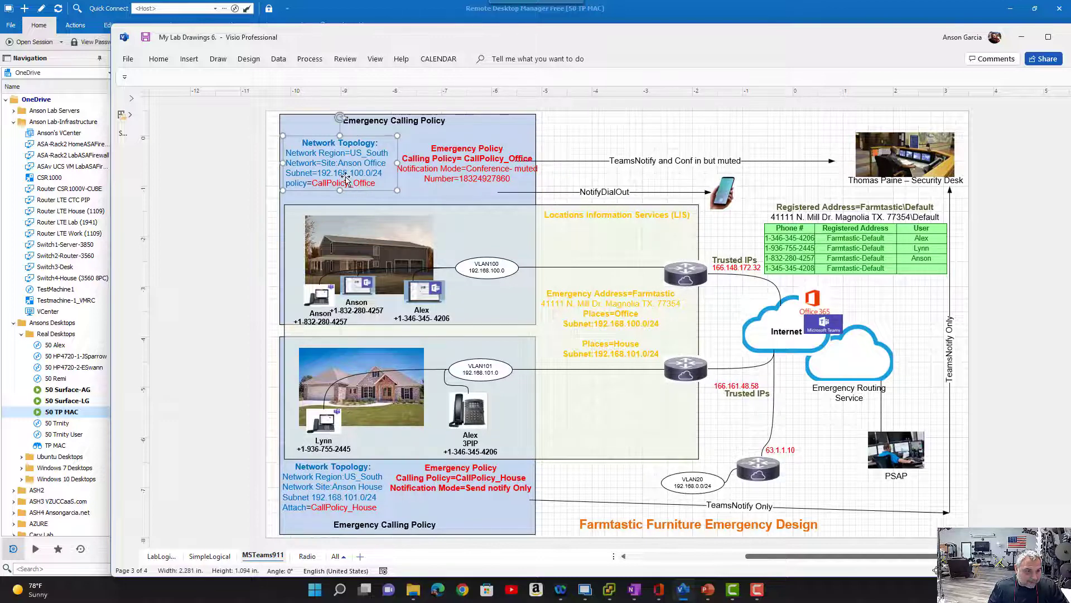
left_click(460, 171)
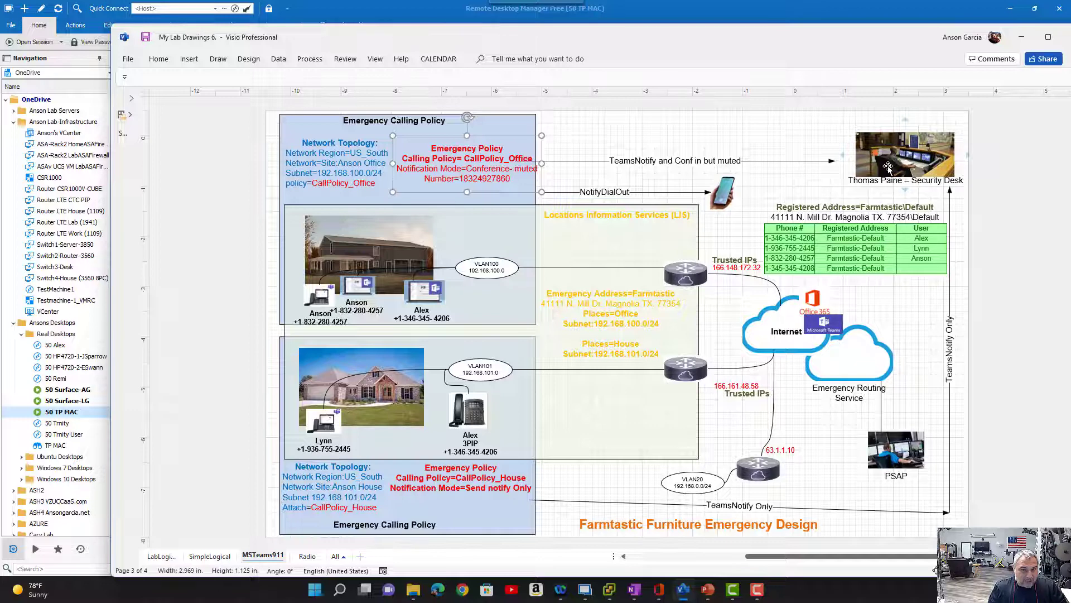
left_click(586, 193)
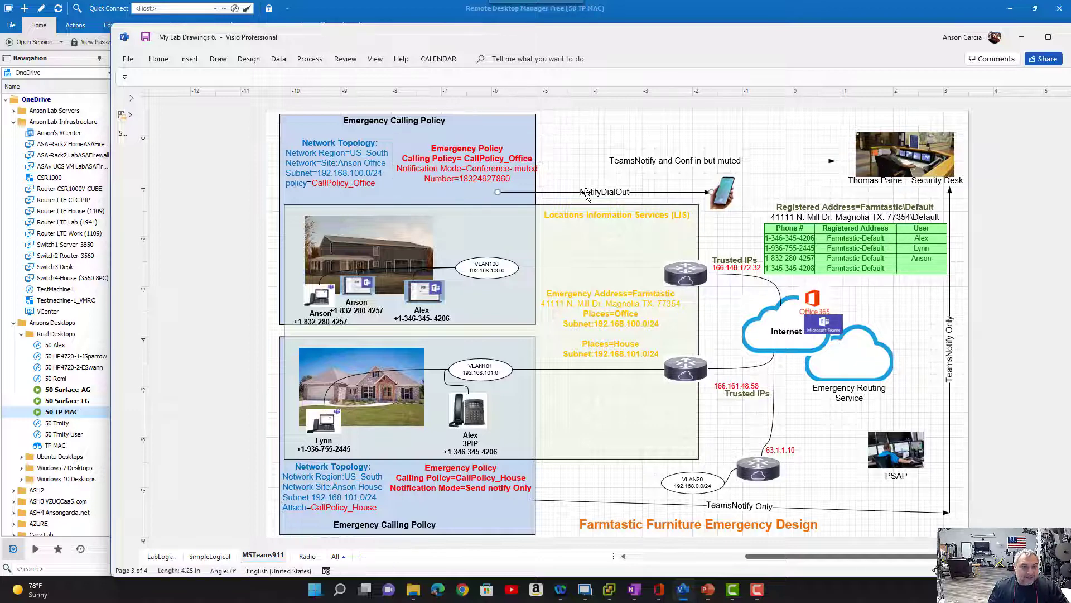
- Switch back to the 50 TP MAC session and leave the emergency call
left_click(585, 590)
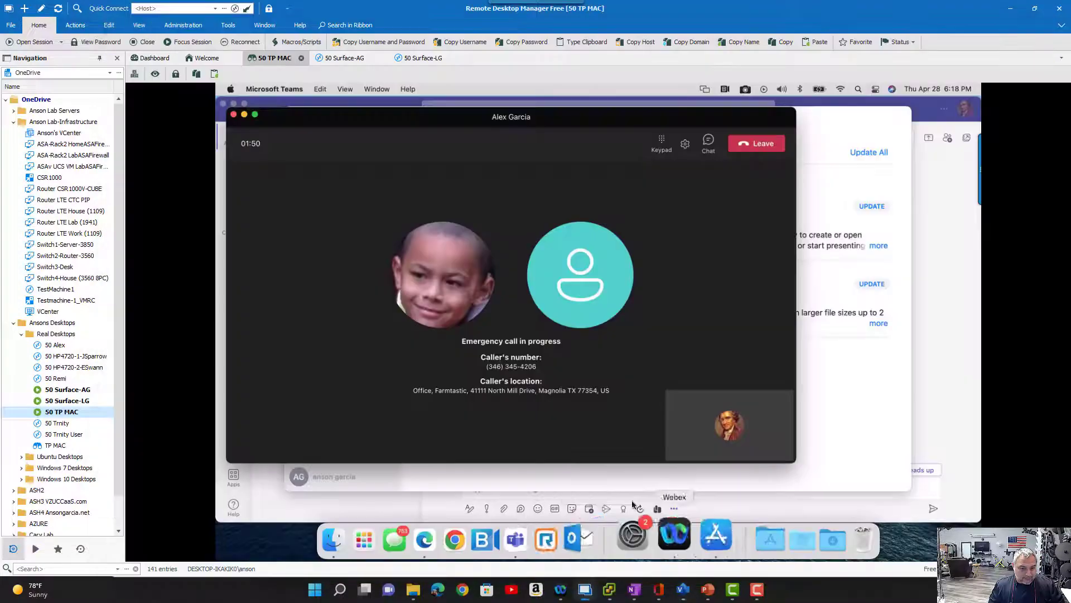
left_click(766, 147)
- In the Visio diagram, move the Teams client linked to VLAN100 from the office to the house and reattach its connector to VLAN101
key("alt+Tab")
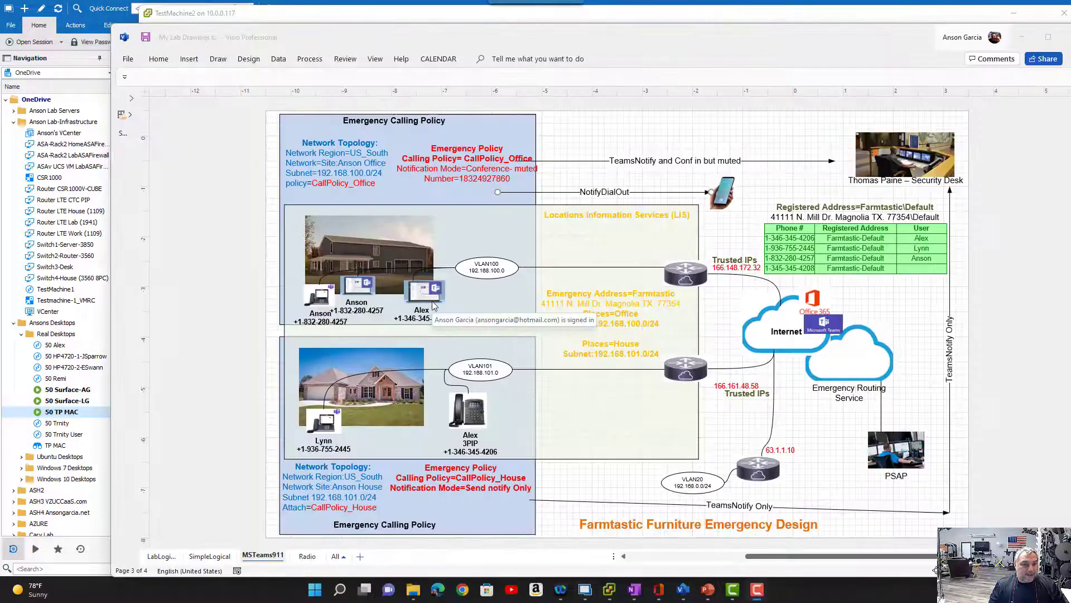
left_click(432, 294)
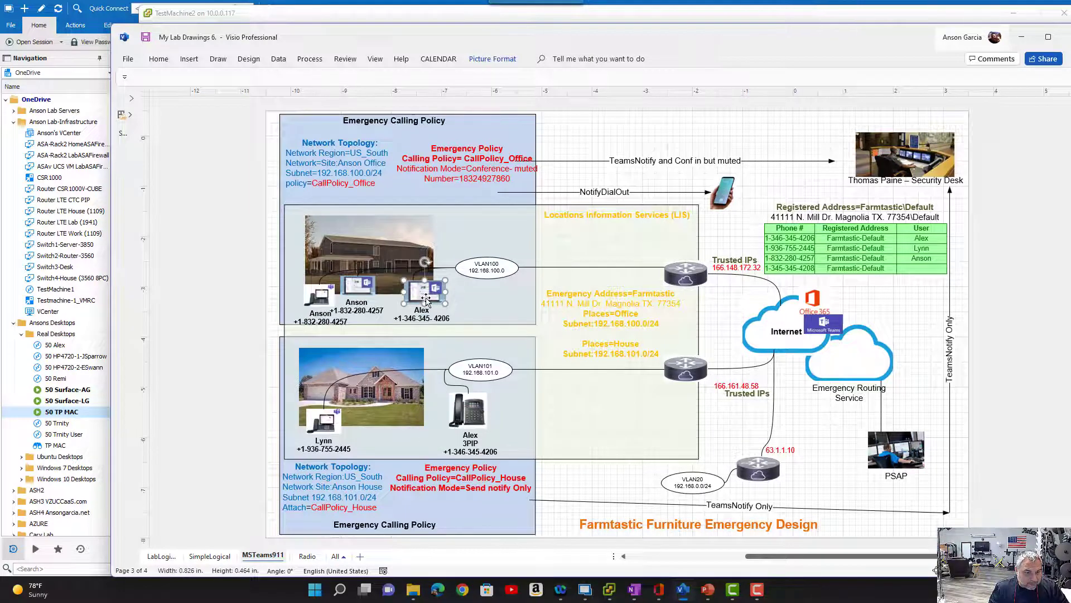
left_click_drag(425, 290, 402, 426)
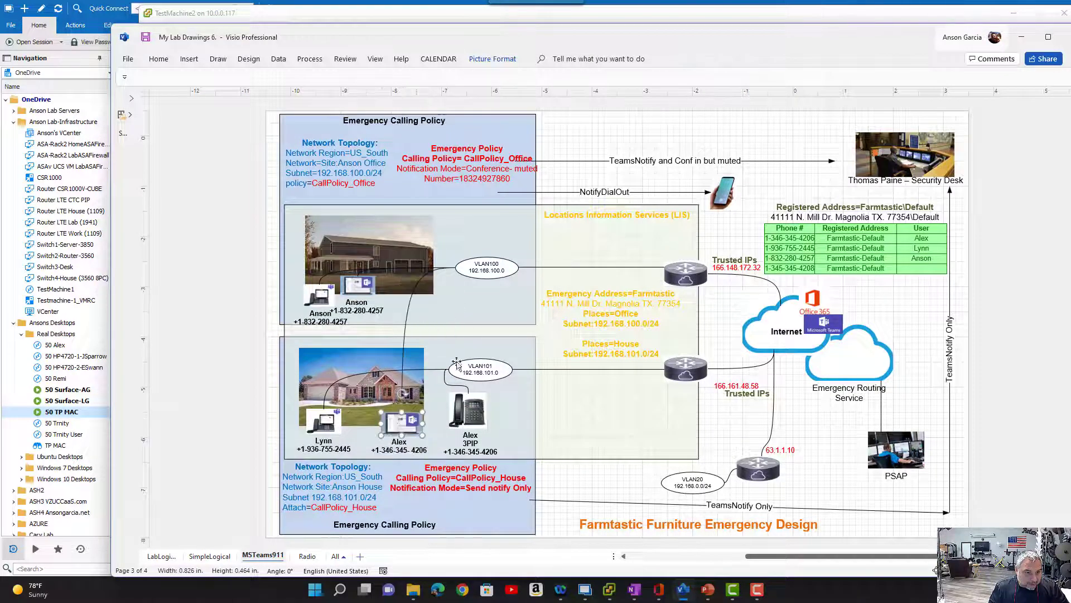
left_click(421, 277)
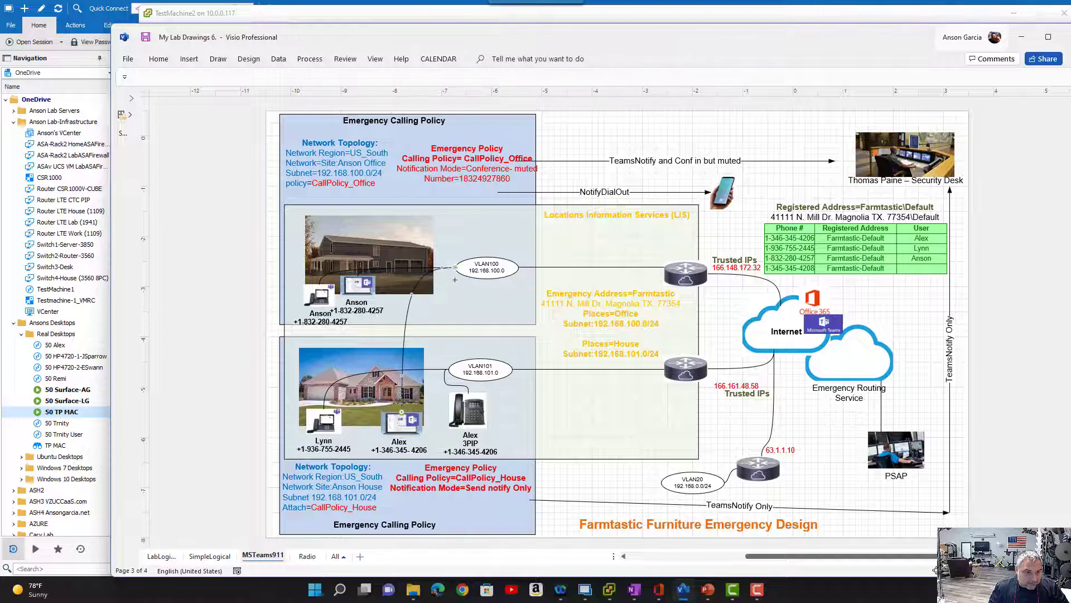
left_click_drag(455, 269, 448, 369)
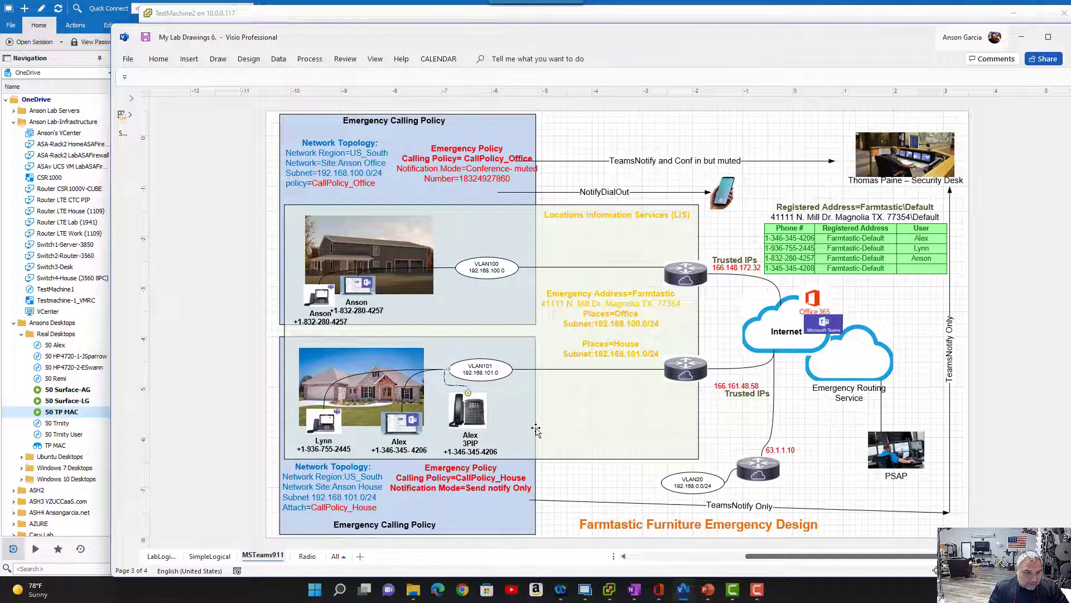
- Switch to the TestMachine2 console, minimize the Remote Desktop Manager and Visio windows, and reposition the console on the desktop
mouse_move(609, 590)
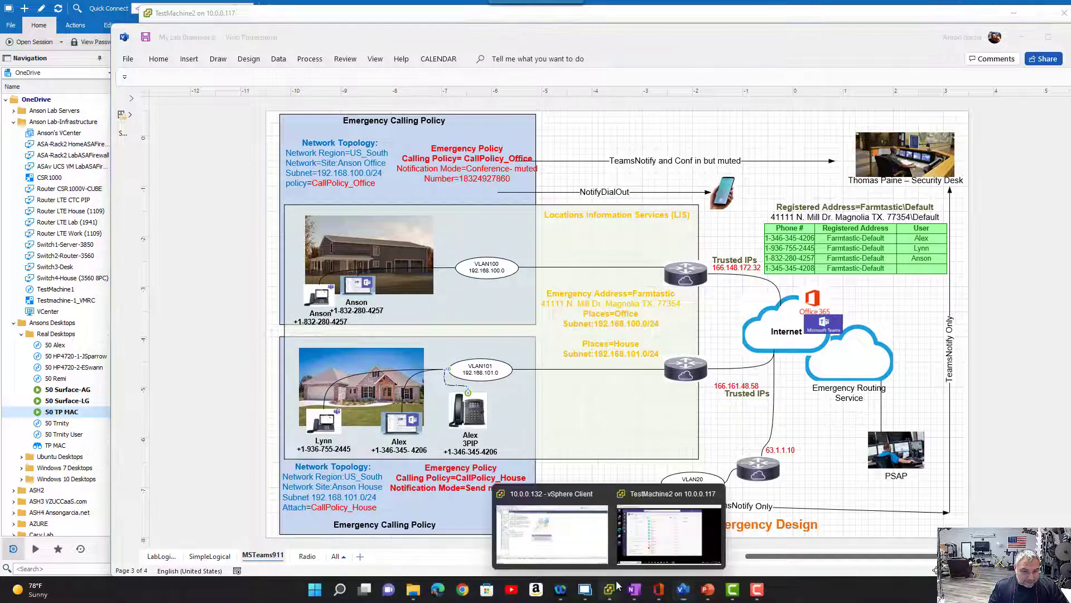
left_click(660, 550)
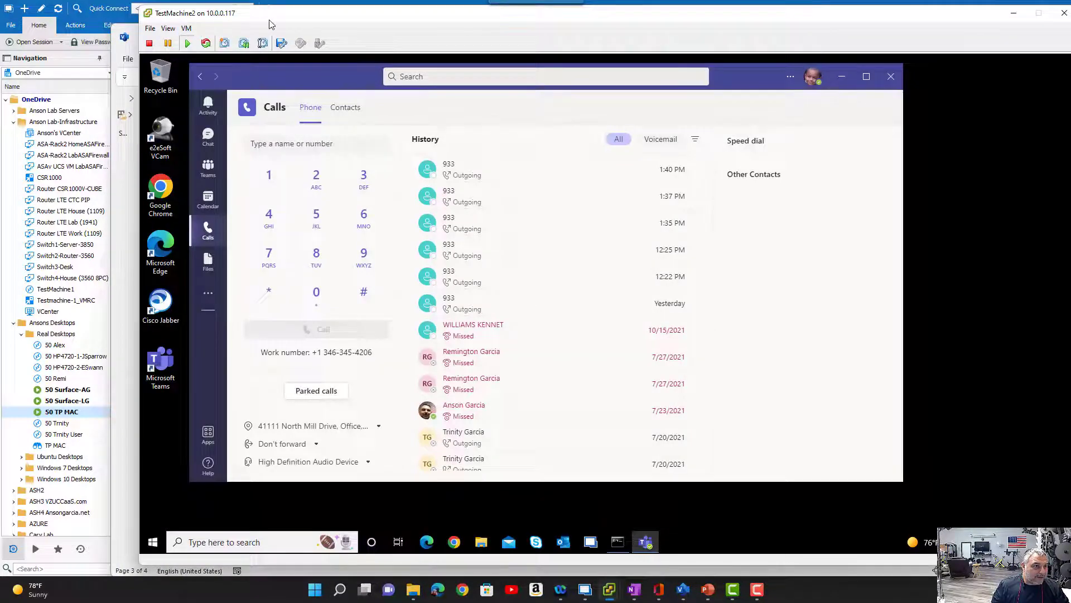
left_click_drag(268, 24, 235, 91)
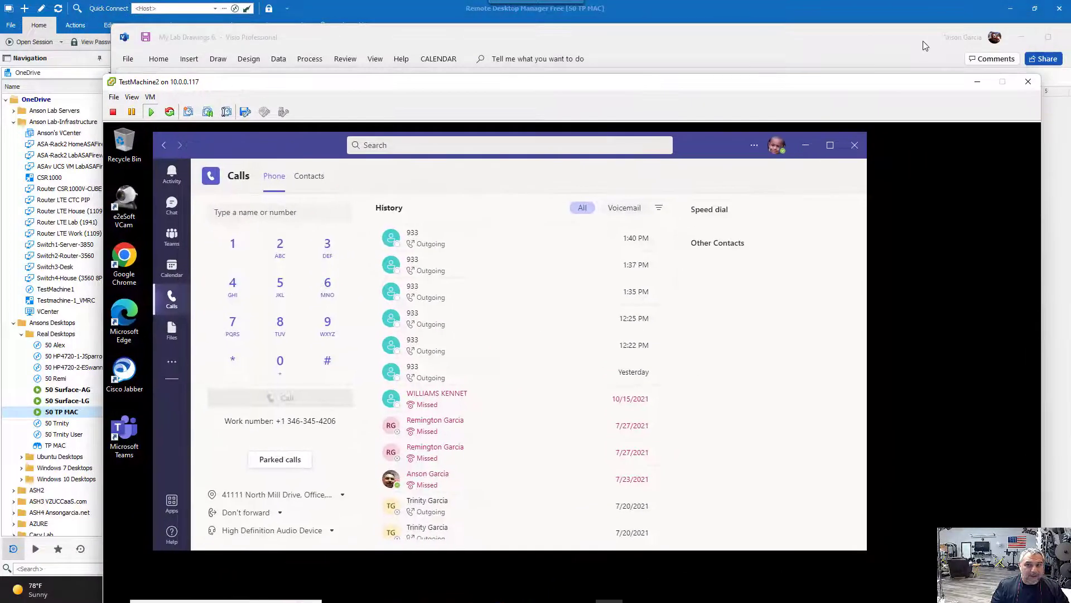
left_click(1010, 9)
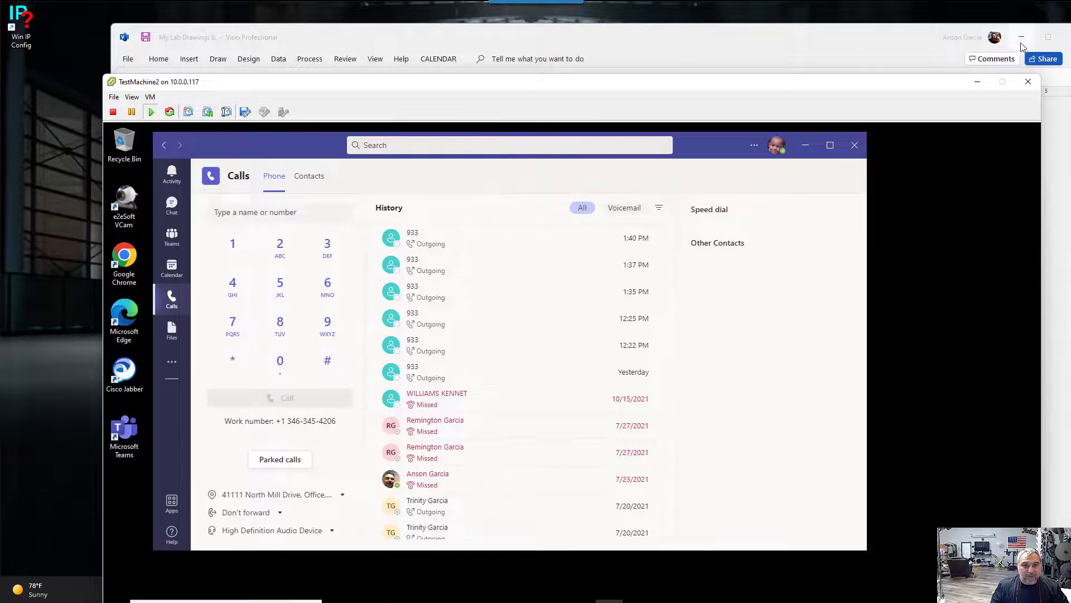
left_click(1017, 39)
left_click_drag(917, 86, 890, 19)
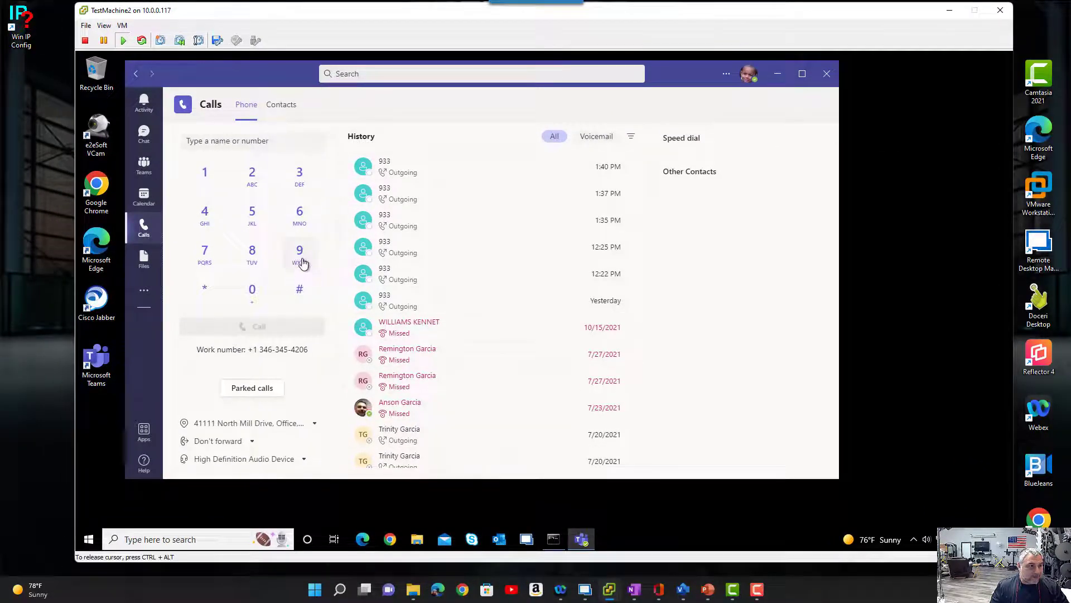
- Edit TestMachine2's virtual machine settings to set Network adapter 1's network label to DVLAN101-LAB (AnsonsDSwitch), and apply the change
left_click(121, 28)
left_click(188, 84)
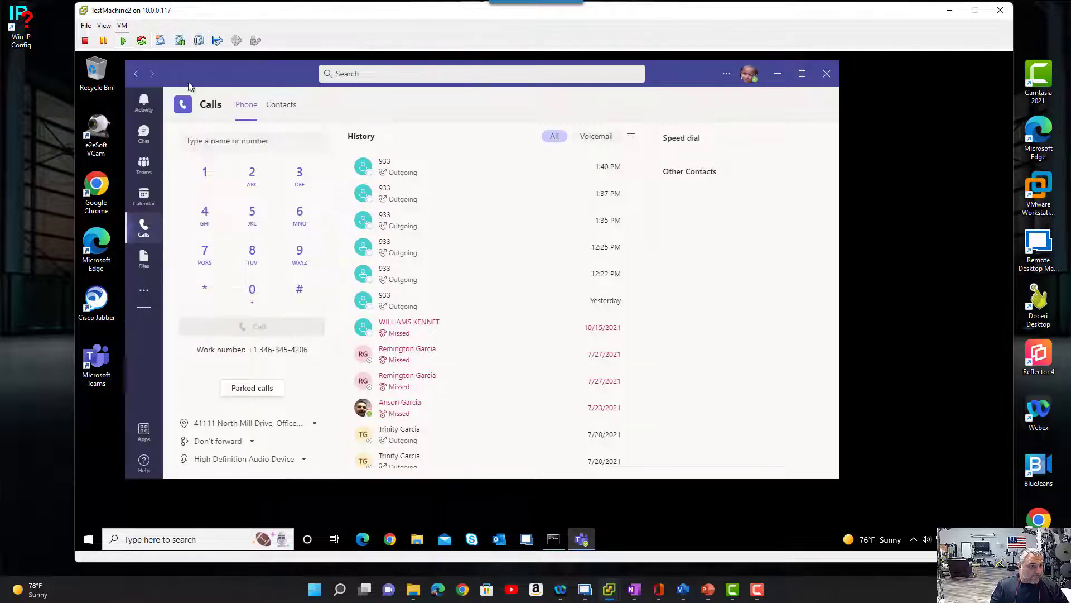
left_click_drag(251, 10, 435, 93)
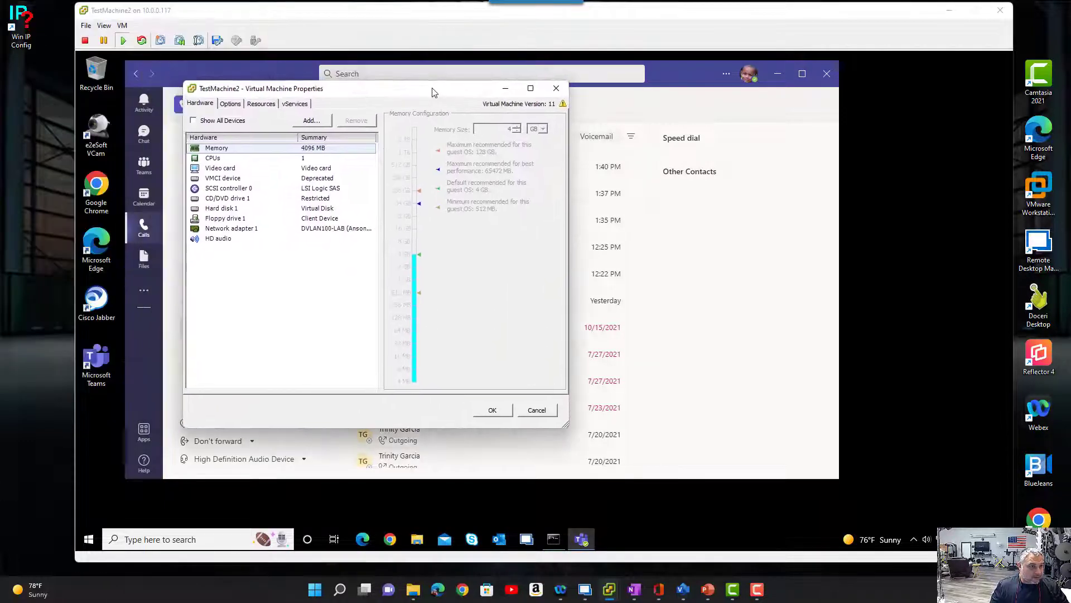
left_click(288, 233)
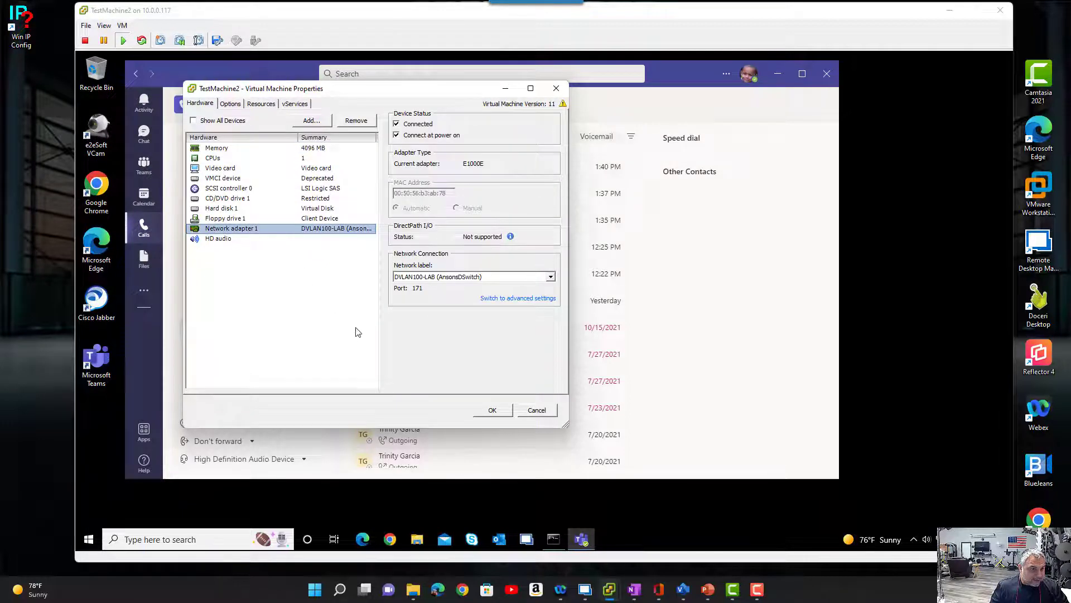
left_click(551, 277)
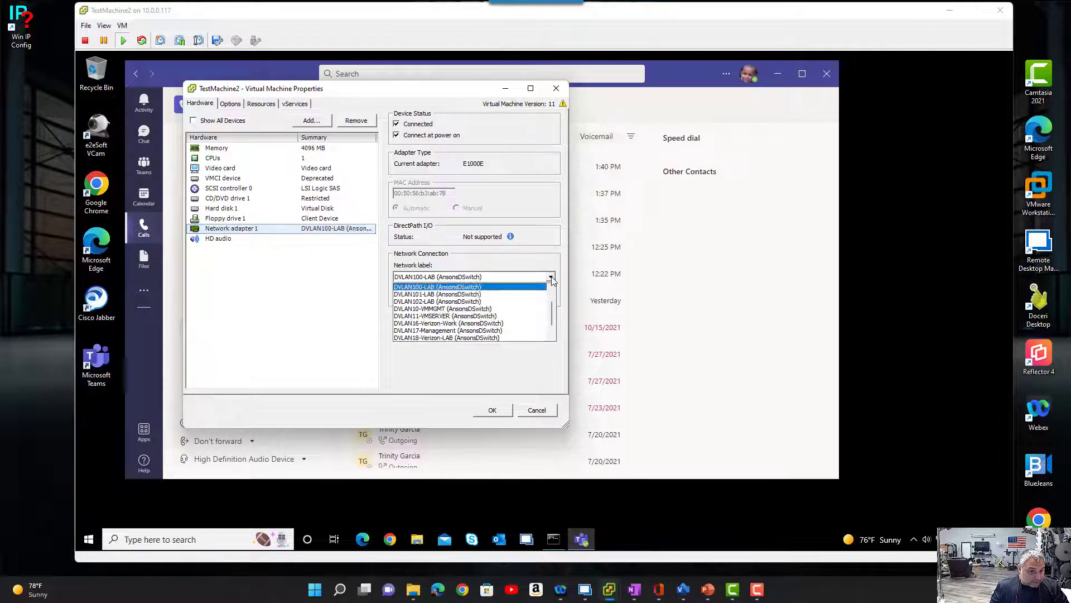
left_click(506, 294)
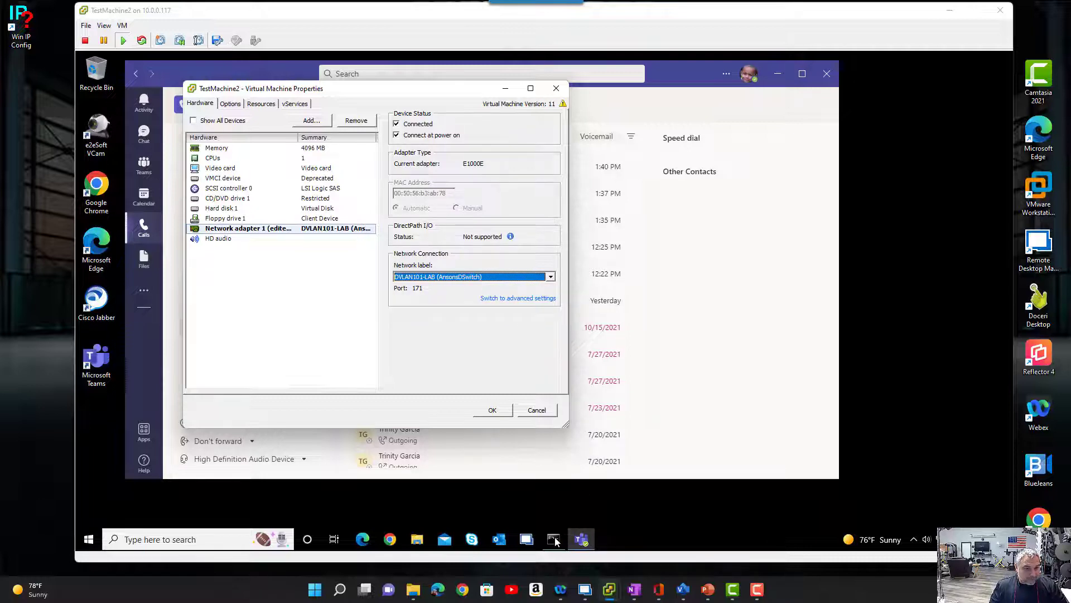
left_click(506, 413)
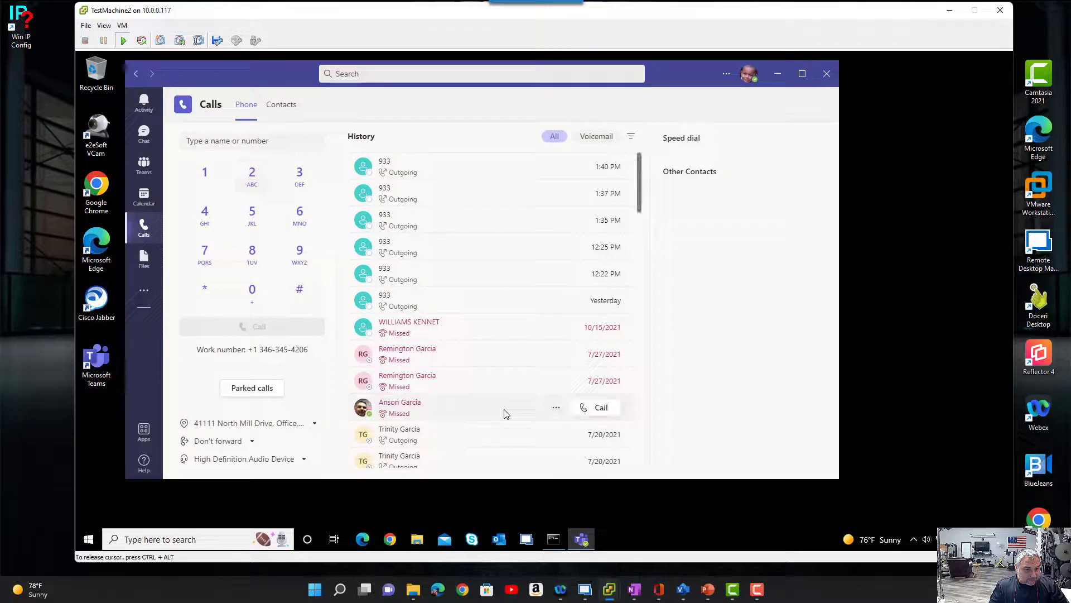
- Run ipconfig in TestMachine2's Command Prompt to check its IP address, and return to Teams to check the emergency location
left_click(553, 539)
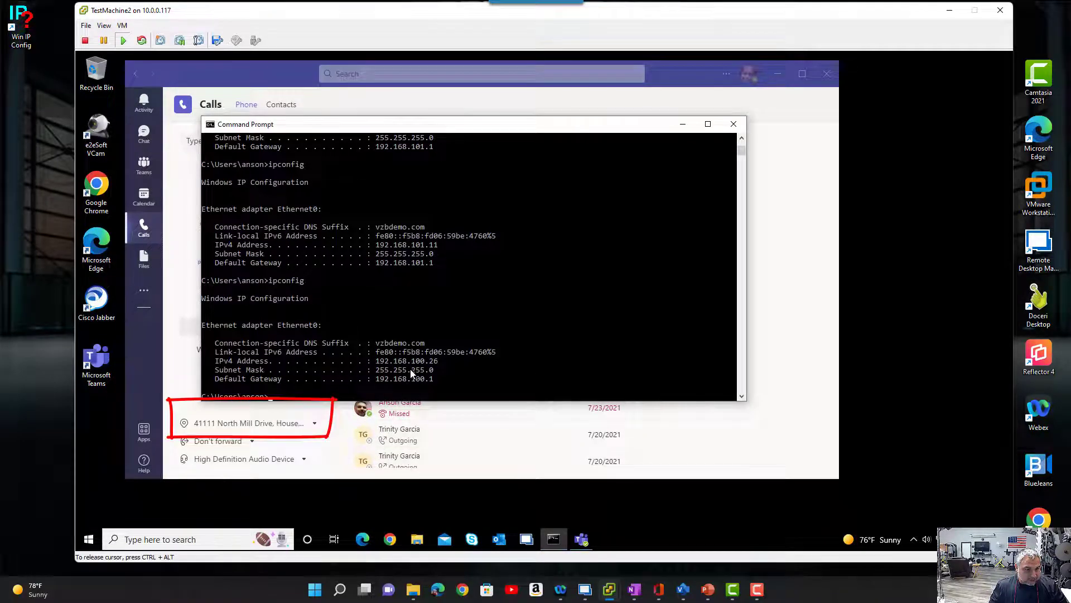
type("ipconfig")
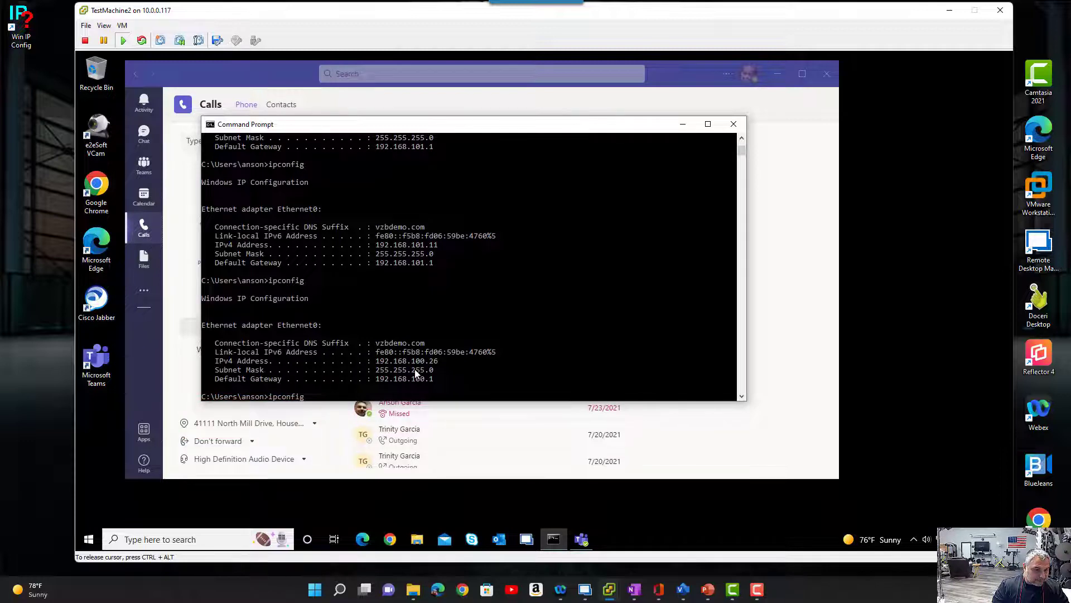
key("Return")
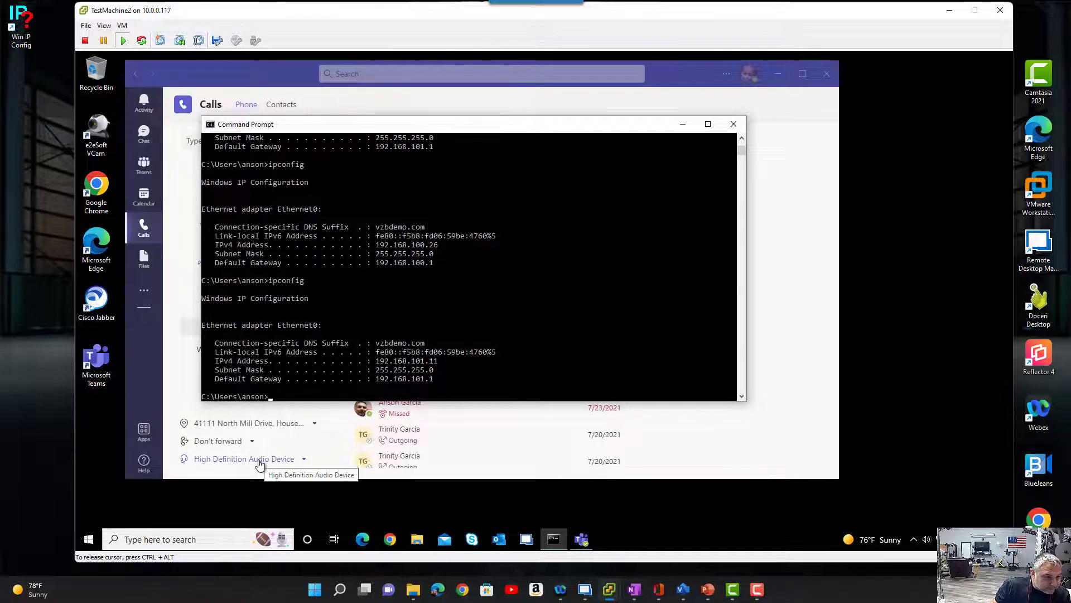
left_click(176, 405)
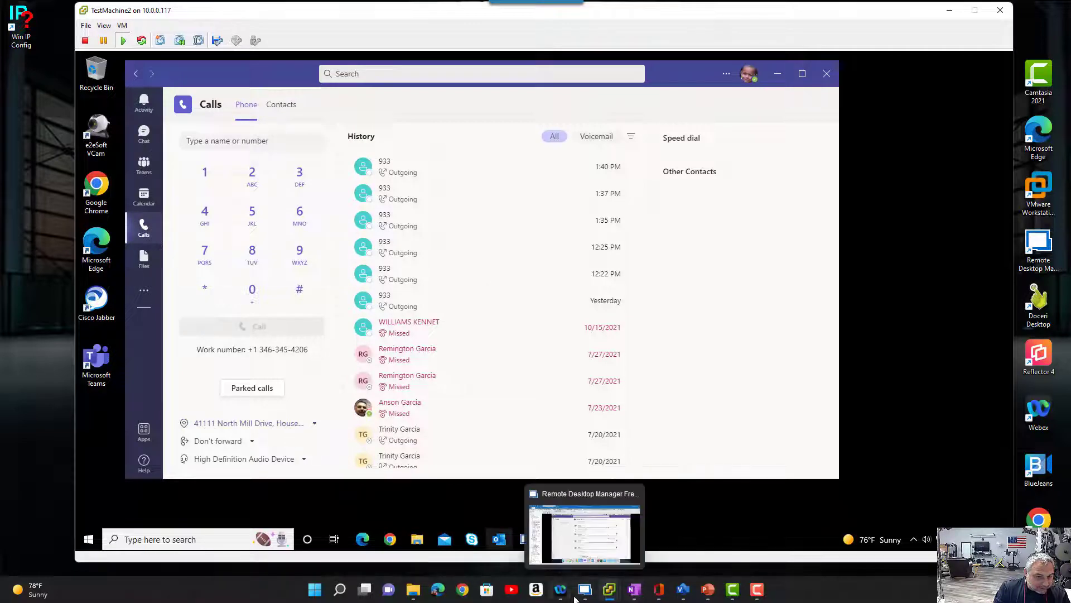
- Switch to the Visio diagram and examine the Places=House entry and its subnet in the emergency address text block
left_click(682, 596)
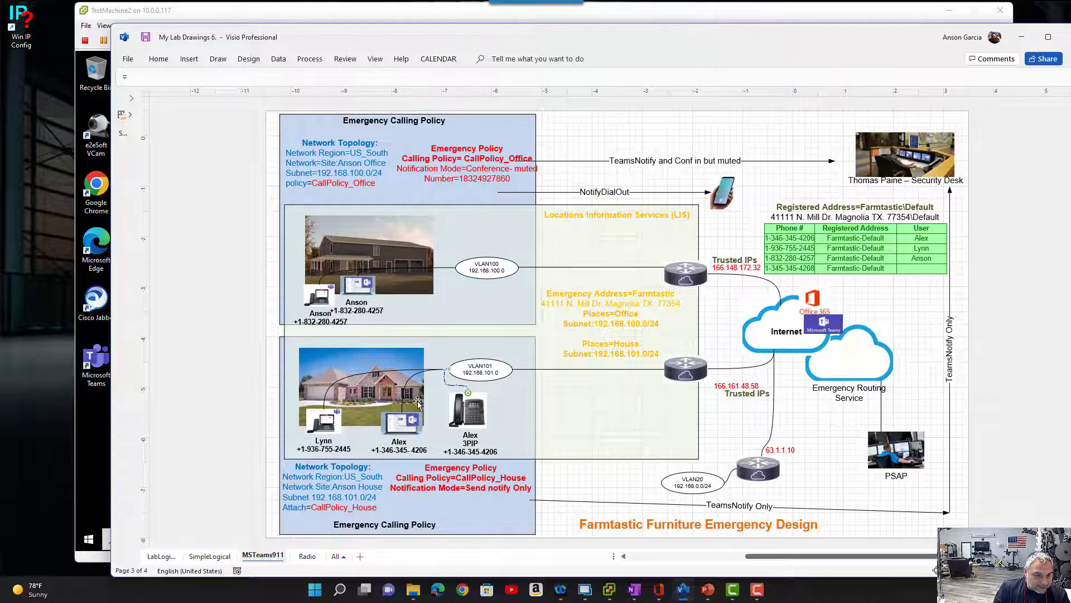
left_click(630, 346)
left_click_drag(546, 305, 688, 304)
left_click(611, 346)
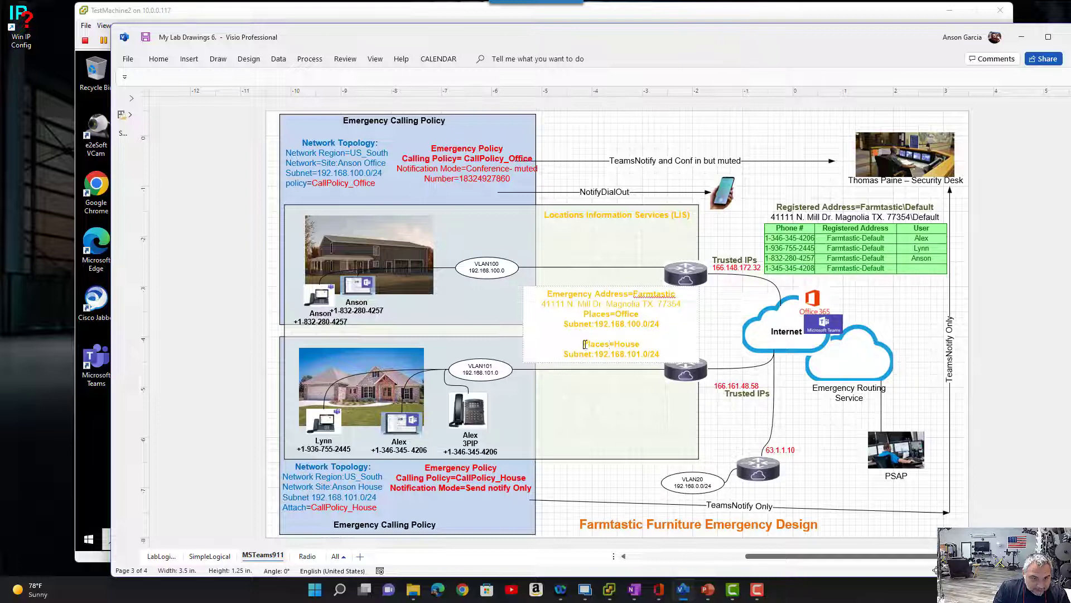
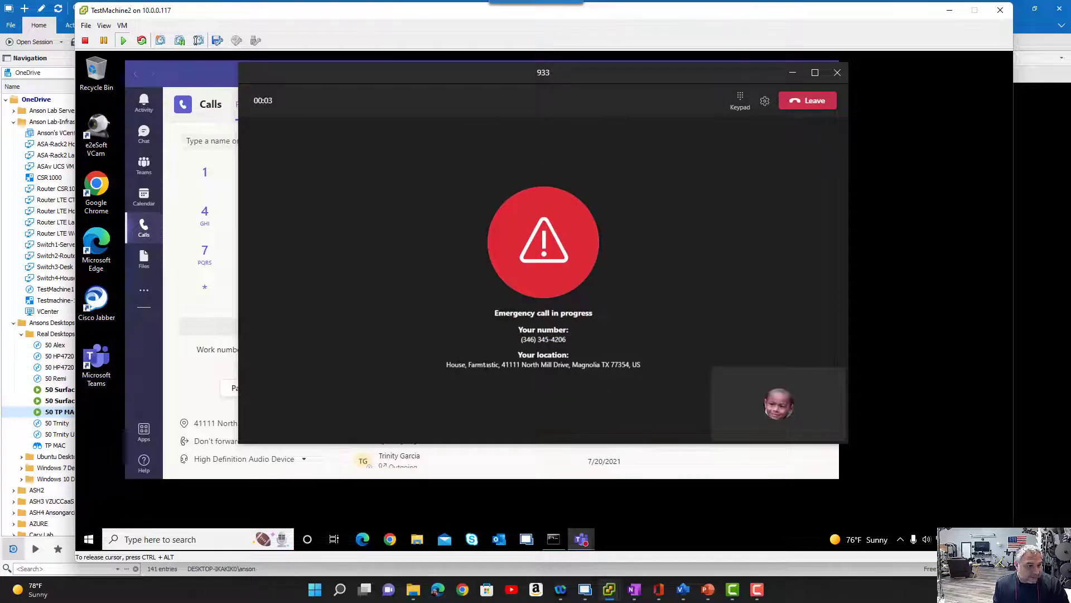
- Check the emergency call notification in the security desk's Teams chat on the TP MAC session, and end the 933 call on TestMachine2
mouse_move(586, 589)
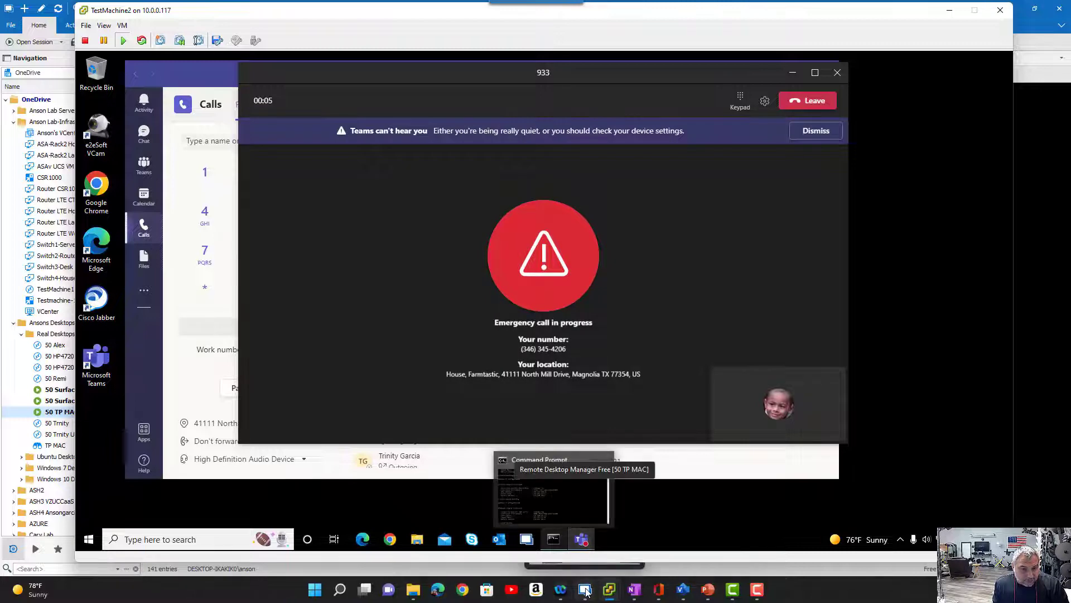
left_click(586, 589)
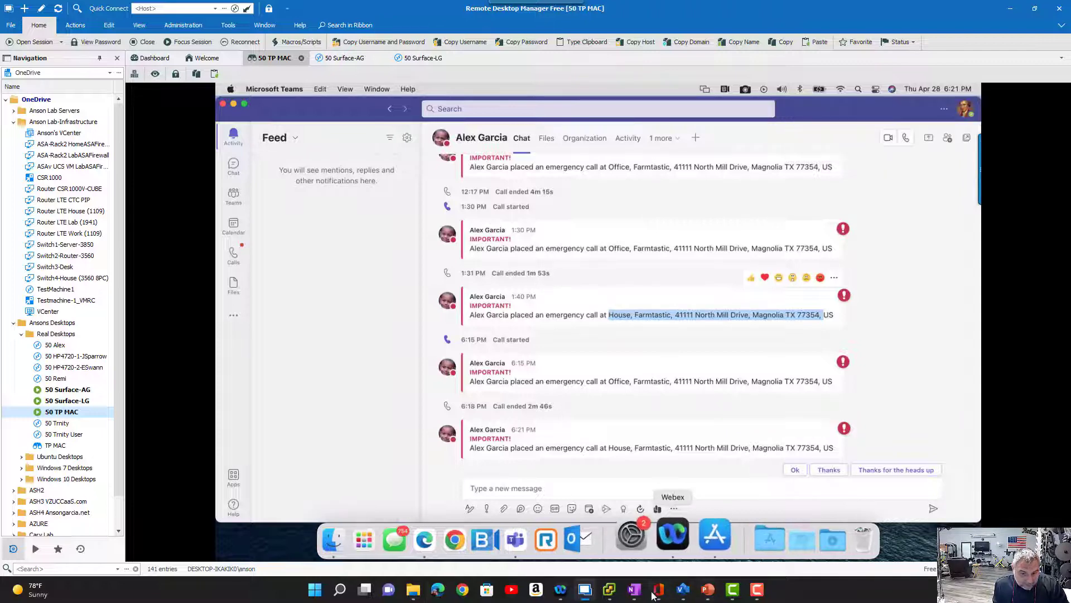
mouse_move(609, 595)
left_click(664, 532)
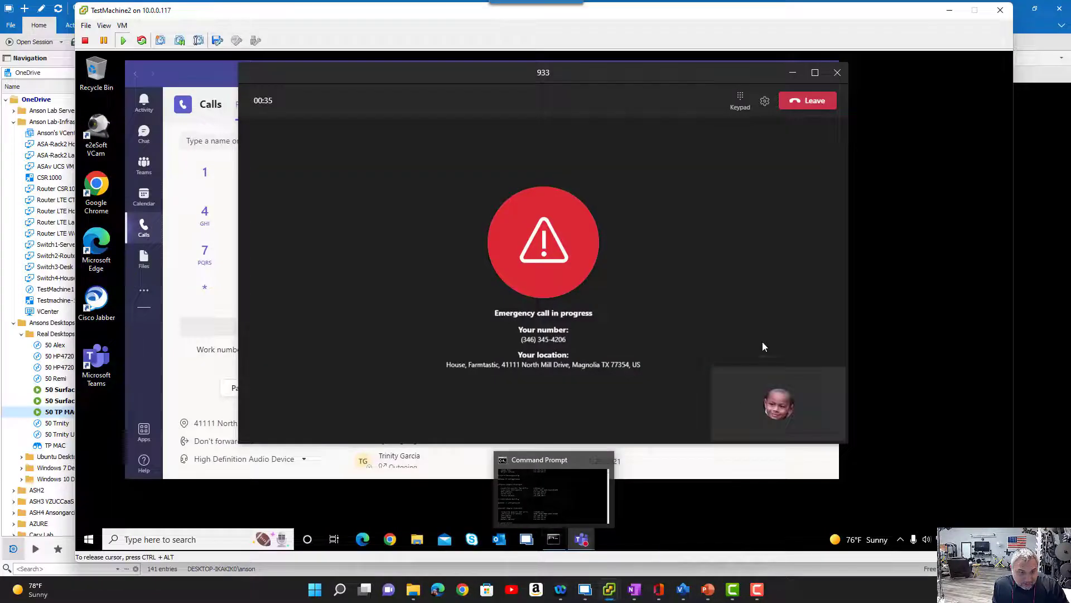
left_click(811, 105)
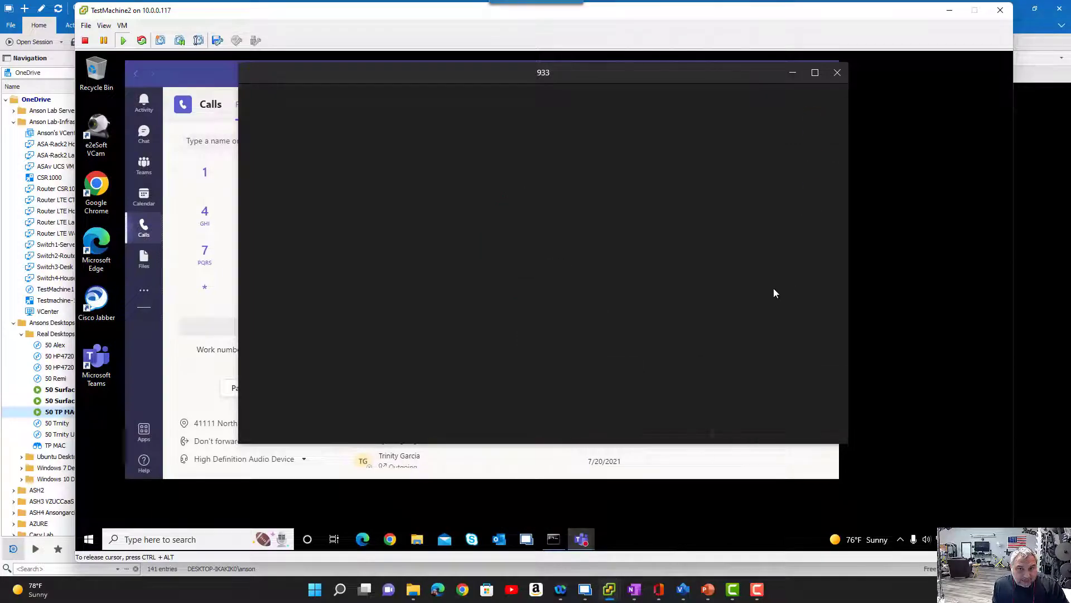
- In the Visio diagram, reconnect the house Teams client's connector to VLAN20 and move the client icon beside the VLAN20 oval
left_click_drag(1070, 54, 332, 19)
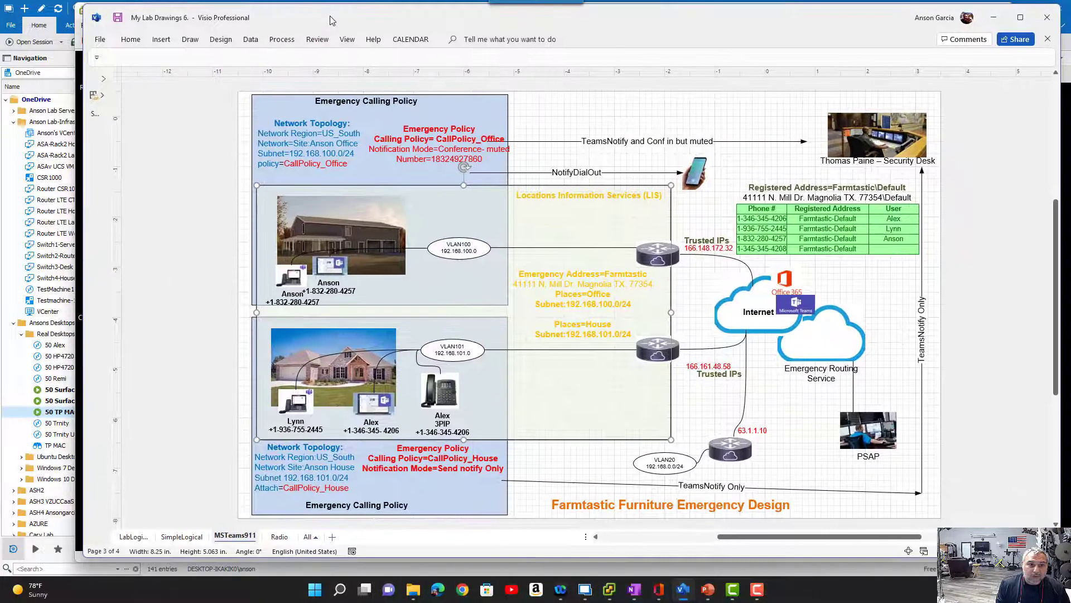
left_click(372, 408)
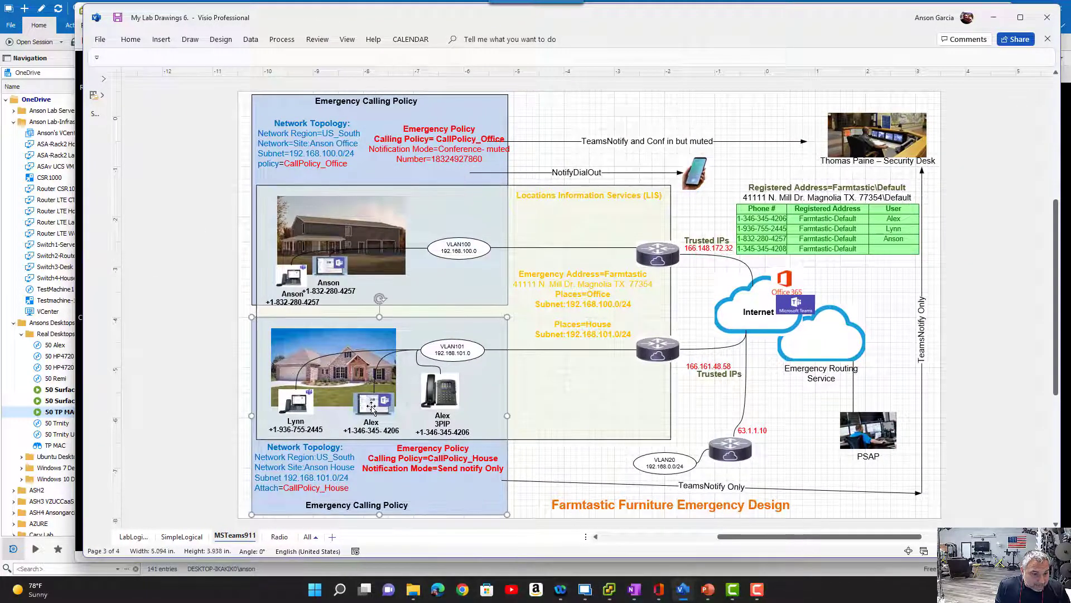
left_click(372, 408)
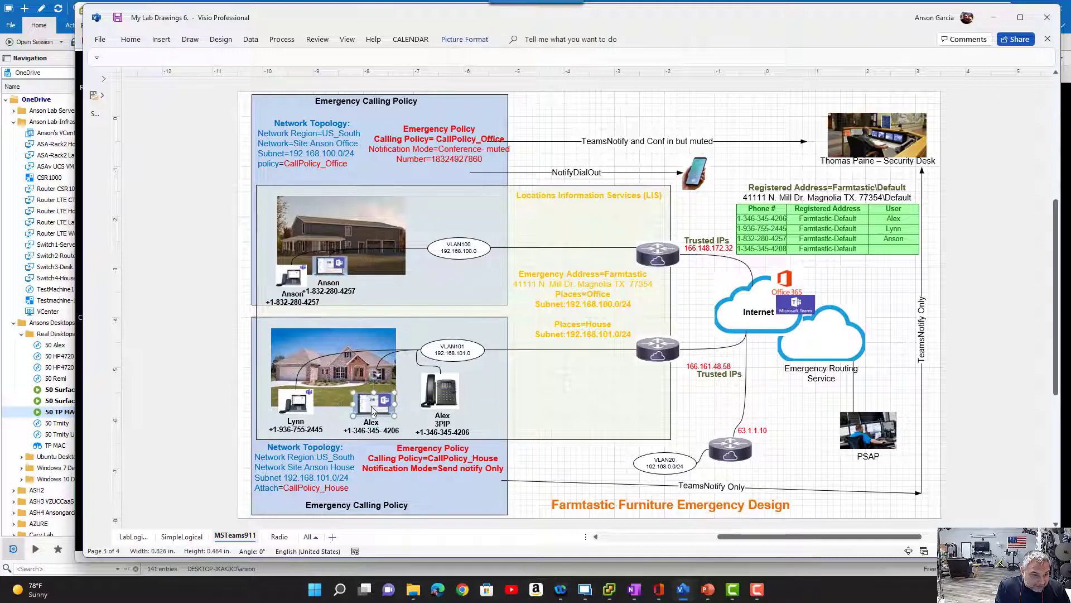
left_click(386, 361)
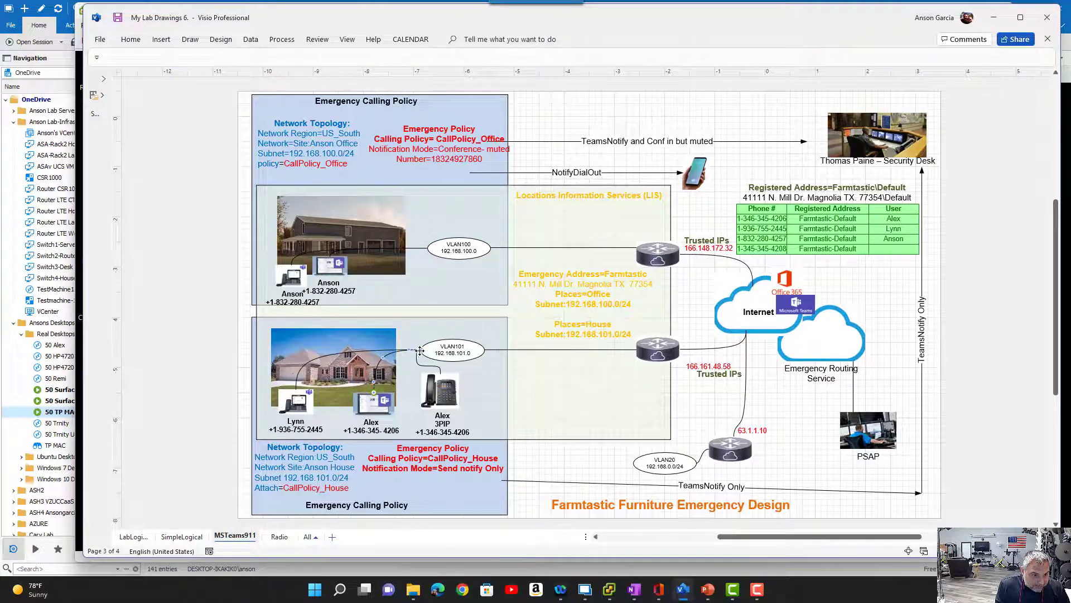
left_click_drag(419, 352, 632, 463)
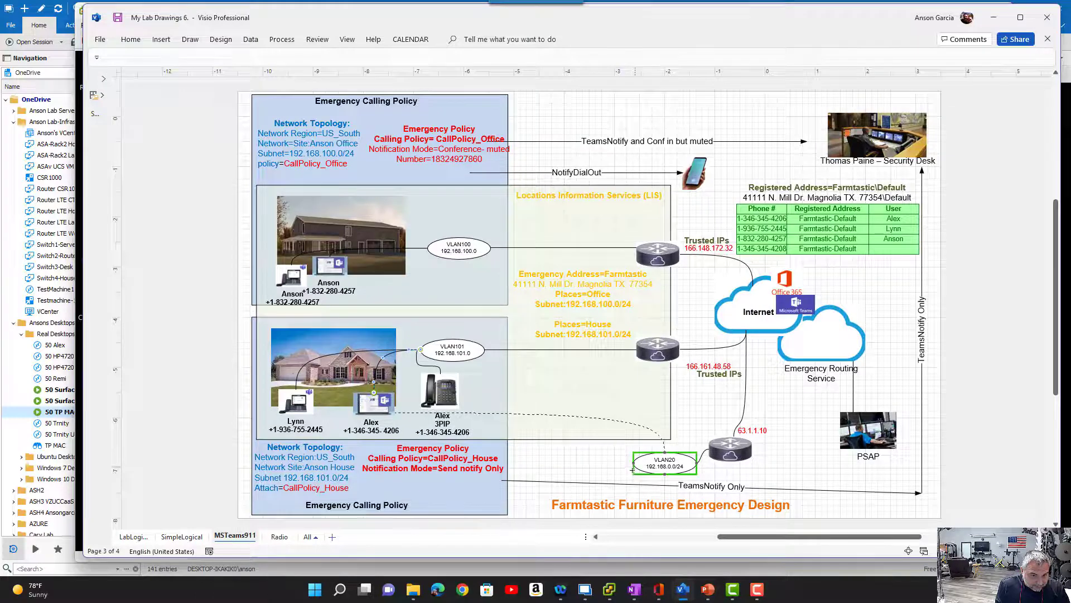
left_click_drag(382, 407, 593, 456)
- Compare the Trusted IPs column of the Dynamic Emergency Calling slide with VLAN20's public IP in Visio, and move both windows away
left_click_drag(1070, 51, 389, 47)
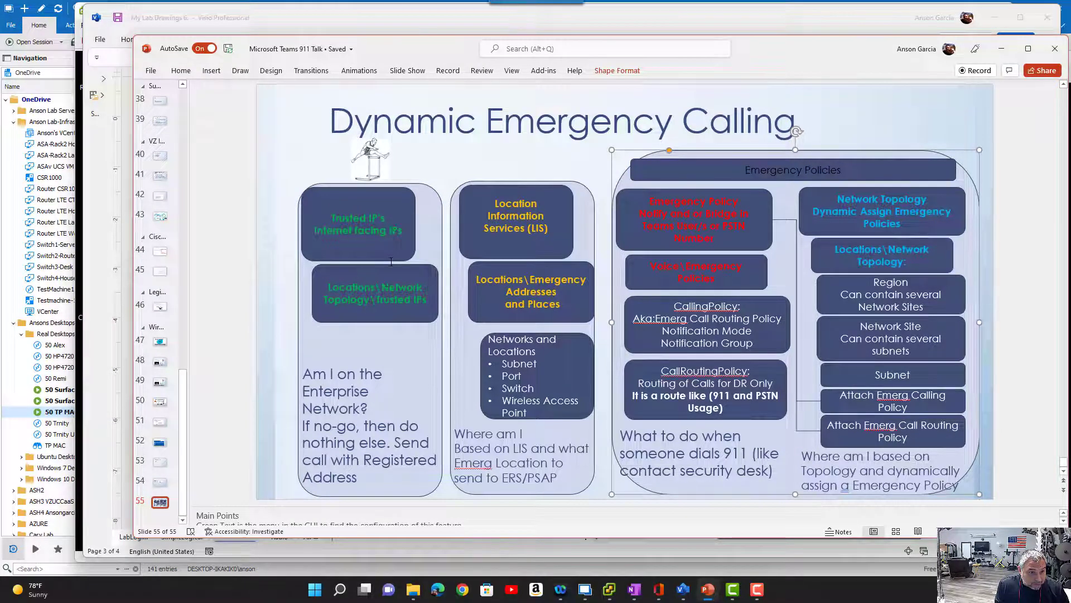
mouse_move(393, 49)
left_mouse_down()
mouse_move(498, 61)
mouse_move(1070, 73)
left_mouse_up()
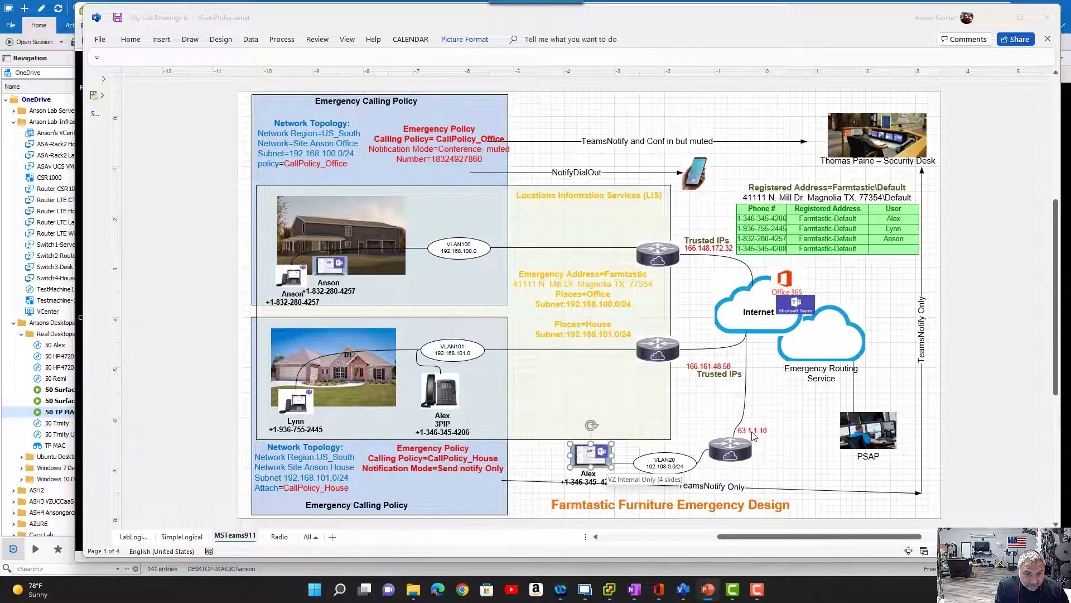
left_click_drag(1070, 70, 425, 49)
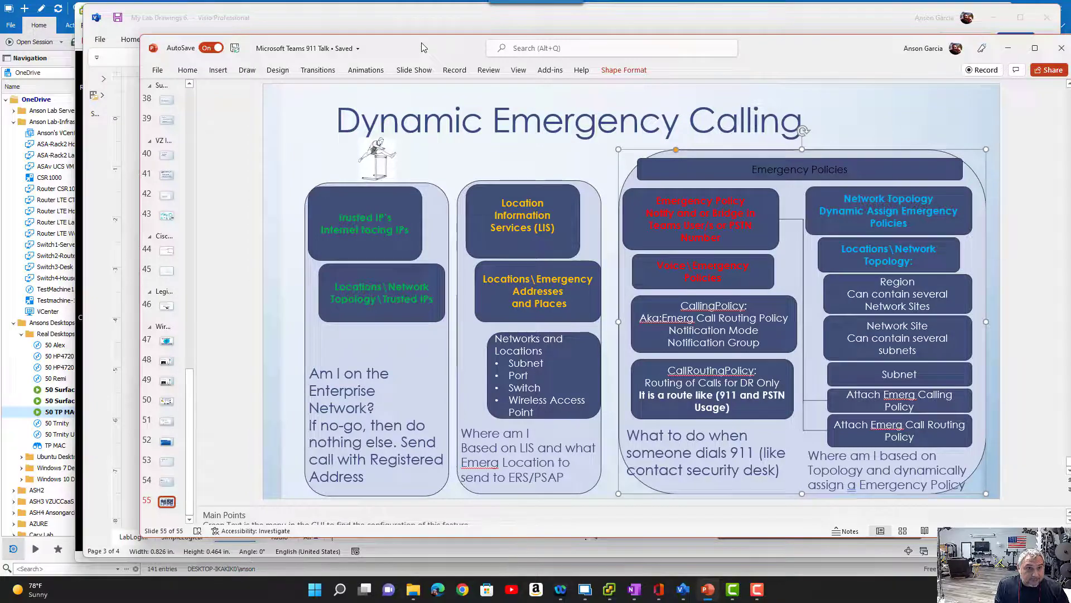
left_click_drag(426, 46, 1070, 72)
left_click_drag(341, 20, 1070, 100)
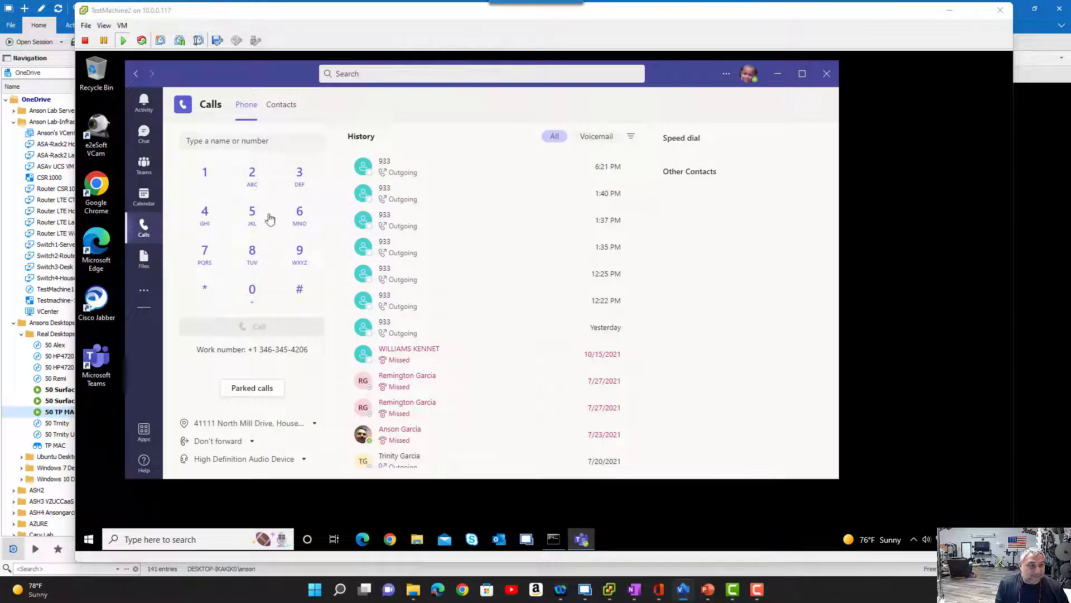
- Edit TestMachine2's virtual machine settings to set Network adapter 1's network label to DVLAN20-DMZ (AnsonsDSwitch), and apply the change
left_click(122, 26)
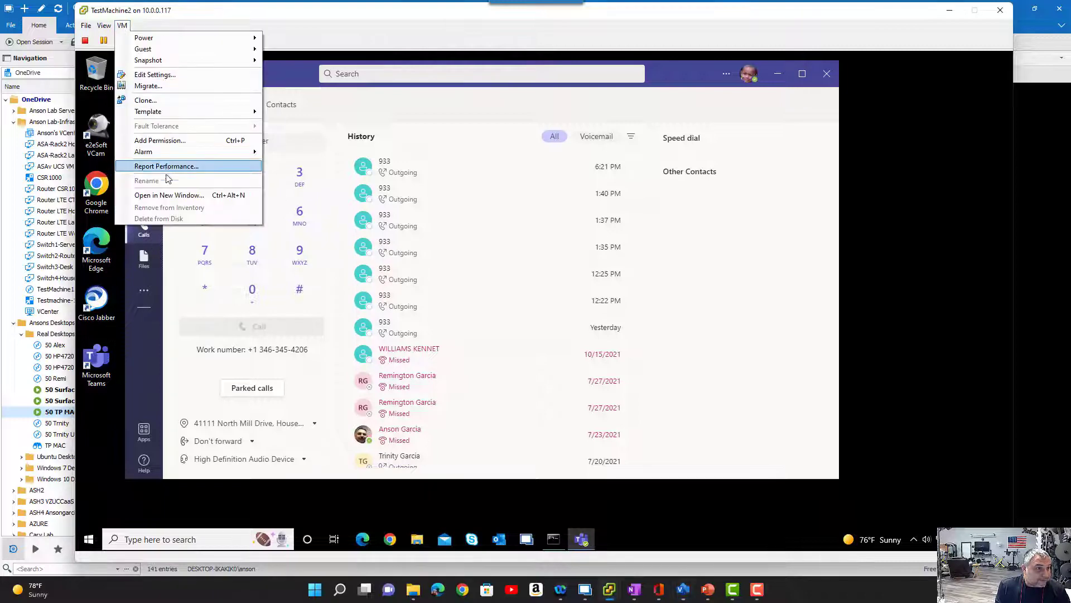
left_click(167, 75)
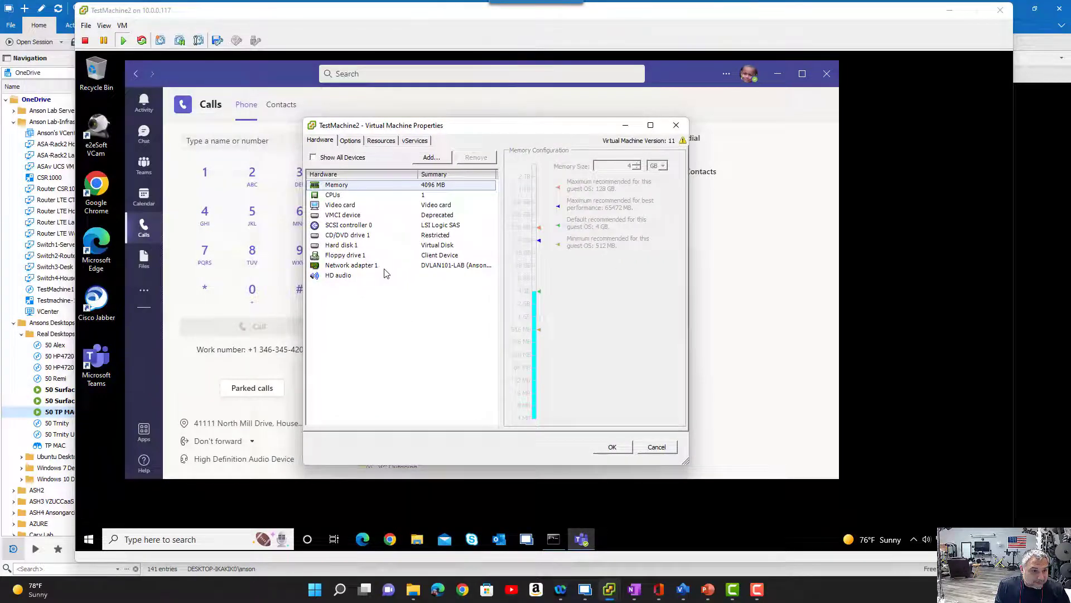
left_click(384, 266)
left_click(671, 314)
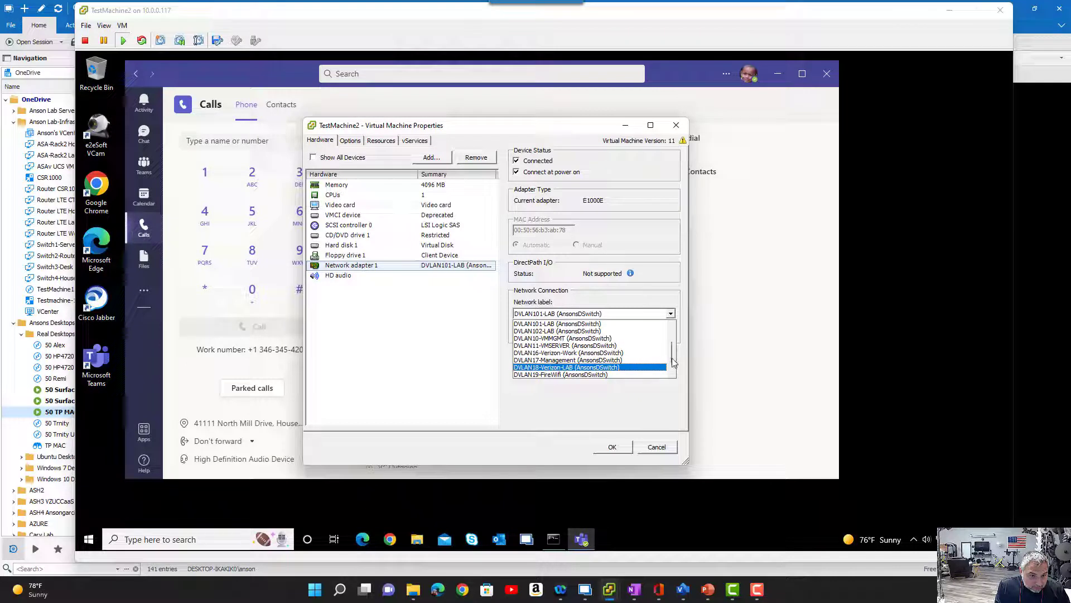
left_click_drag(674, 361, 675, 373)
left_click(648, 375)
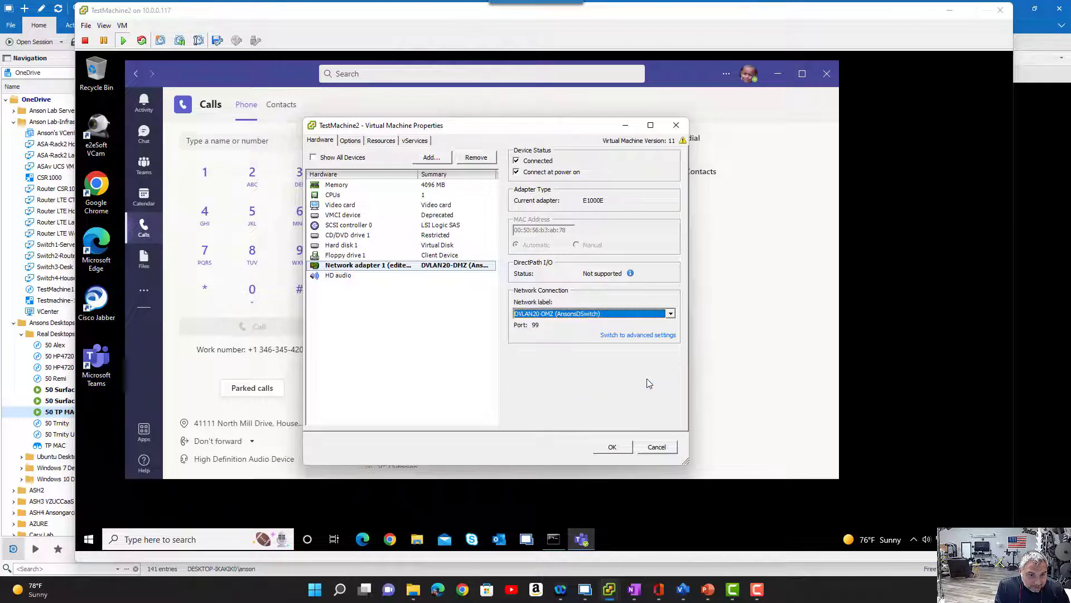
left_click(614, 447)
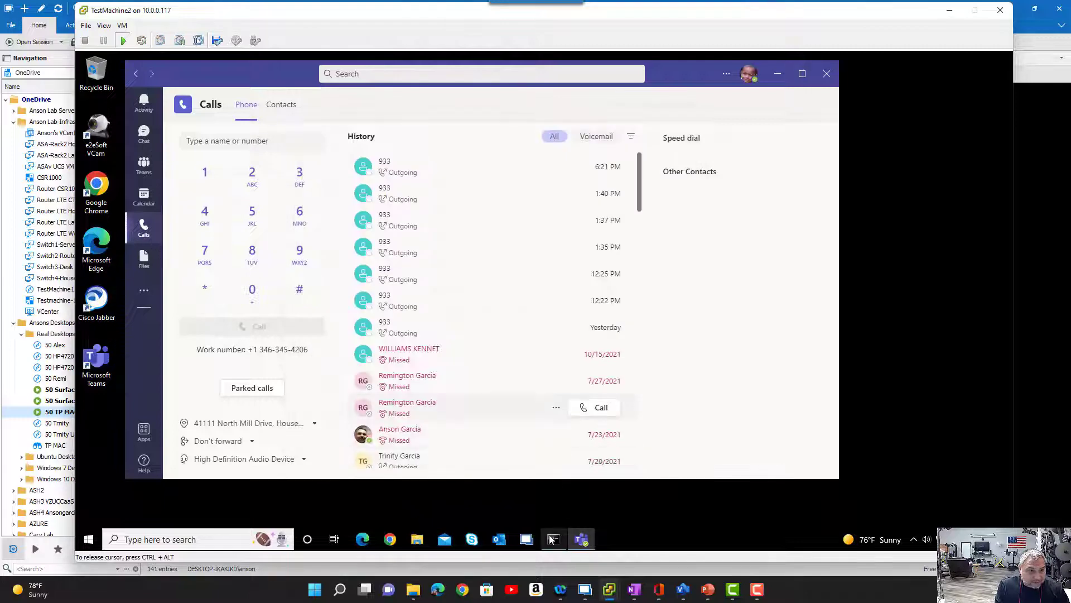
- Run ipconfig in TestMachine2's Command Prompt, and review the client's VLAN20 placement in the Visio diagram before minimizing it
key("alt+Tab")
key("Up")
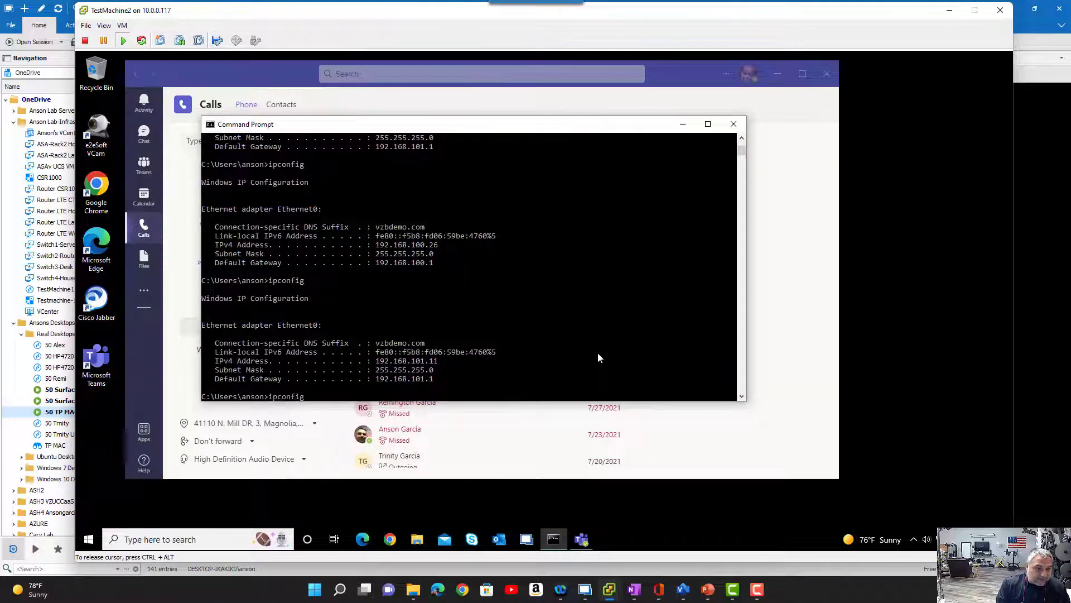
key("Return")
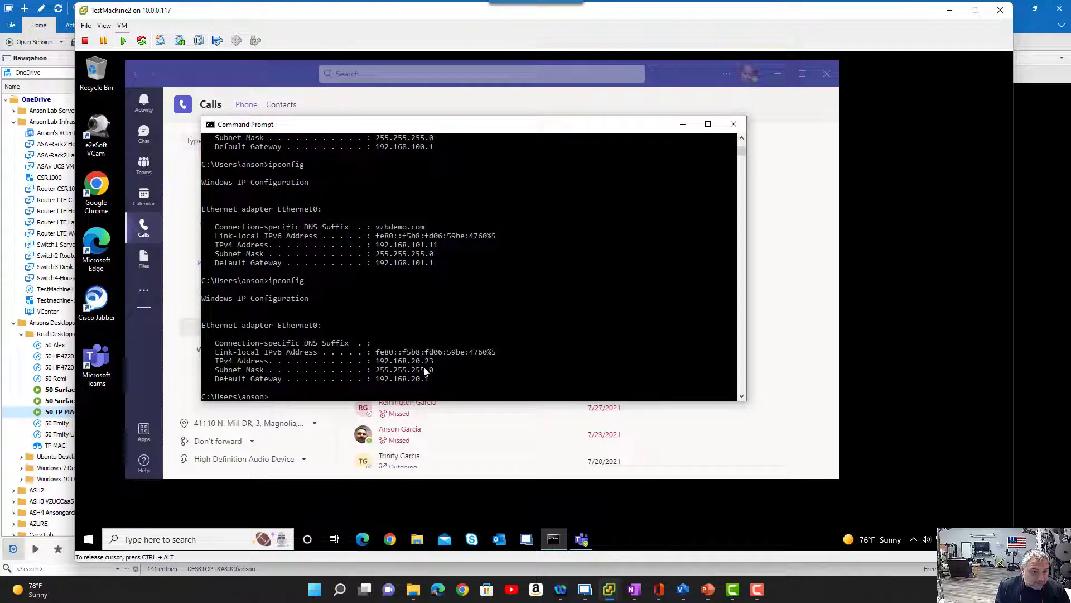
left_click_drag(1070, 84, 422, 21)
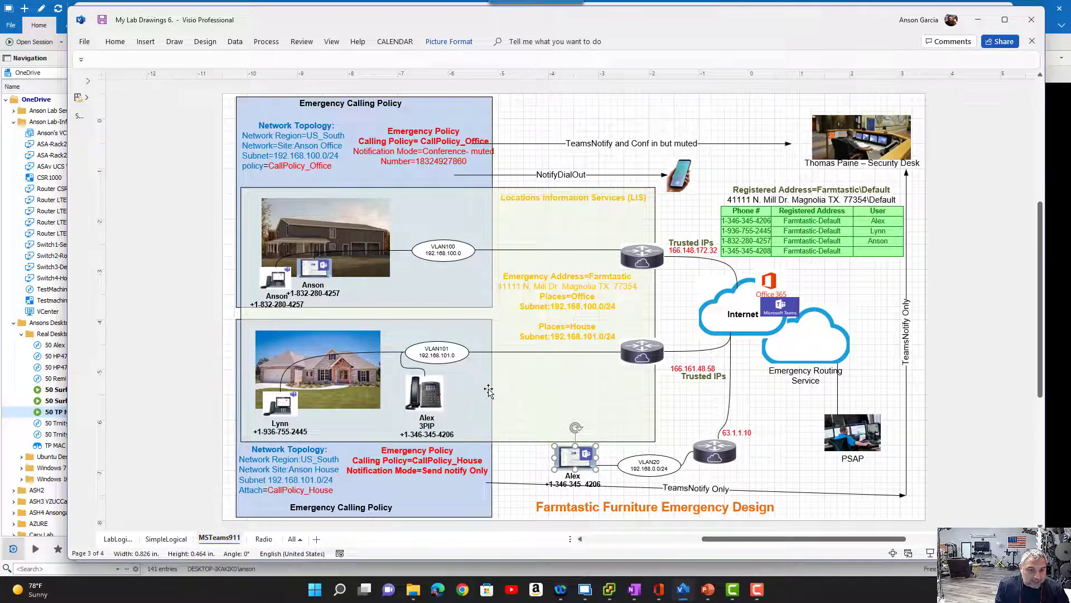
left_click(617, 487)
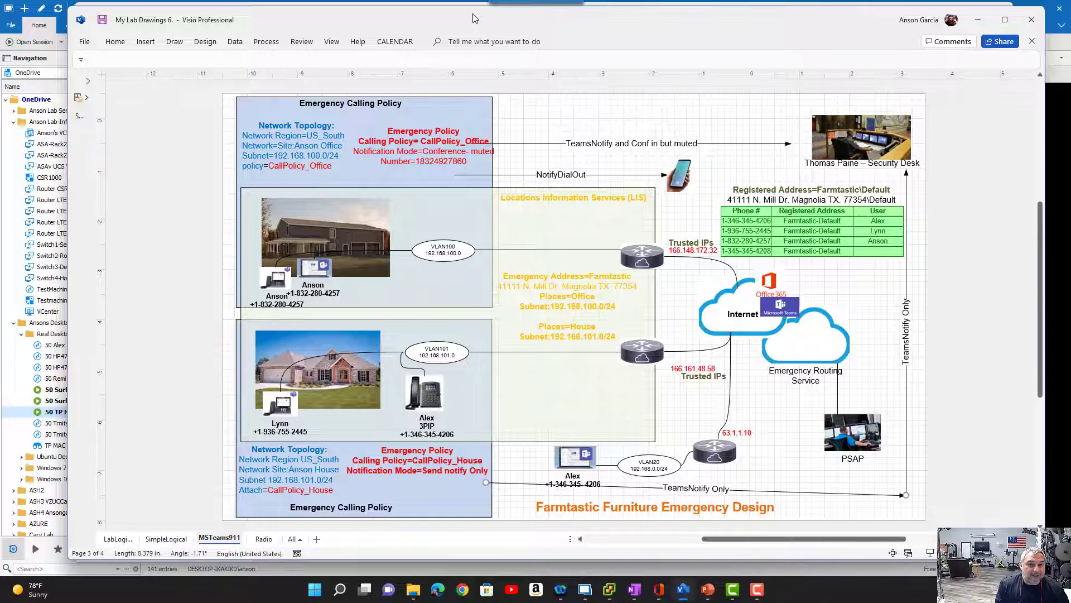
left_click(977, 19)
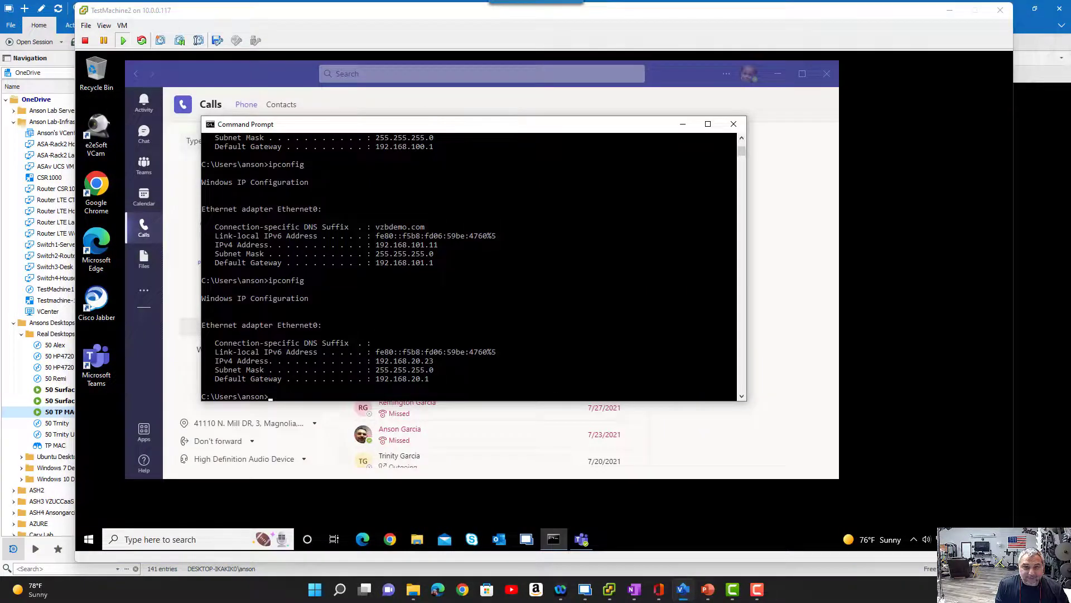
- Minimize the Command Prompt, reset the current emergency location in Teams, and open the location options again
left_click(685, 127)
left_click(685, 128)
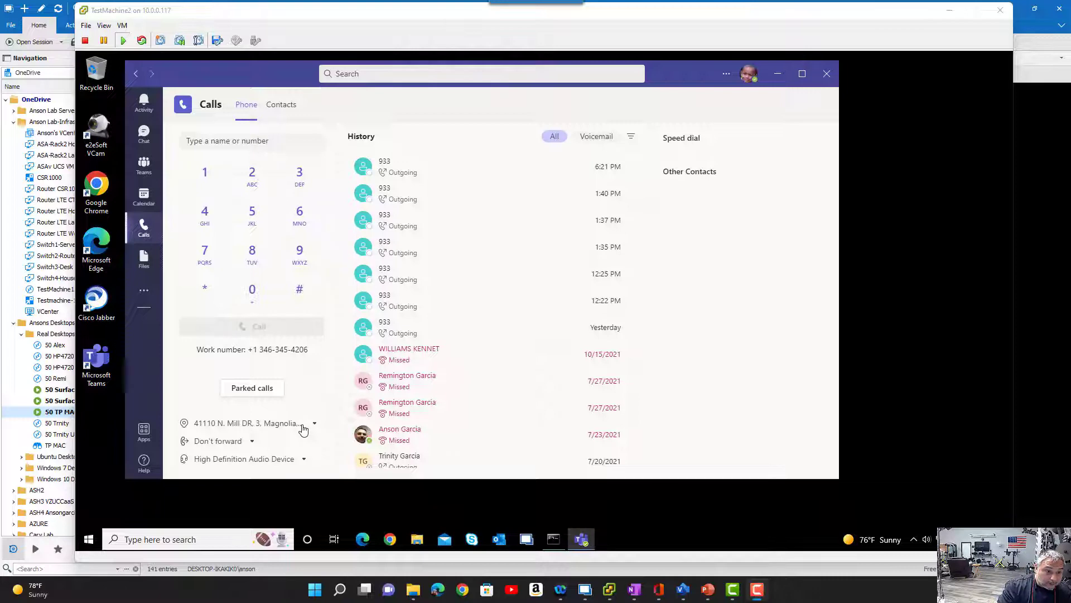
left_click(554, 539)
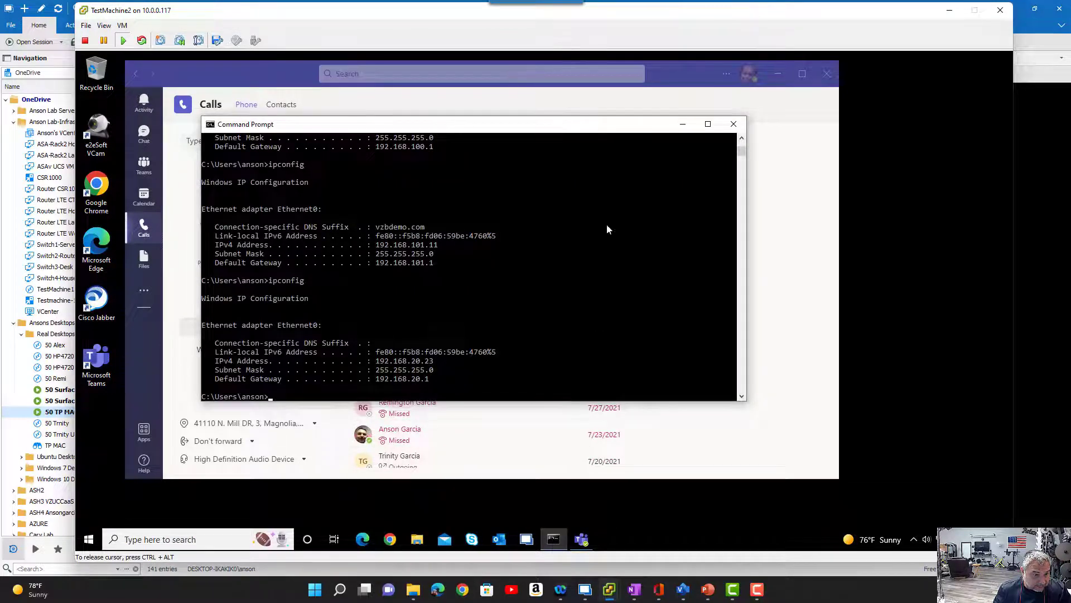
left_click(682, 124)
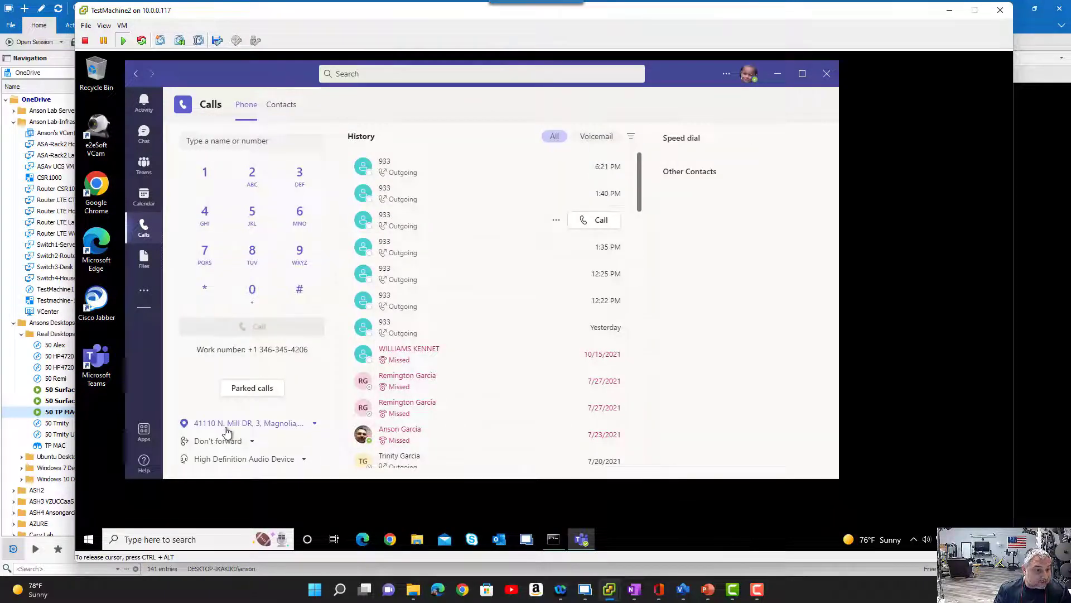
left_click(316, 425)
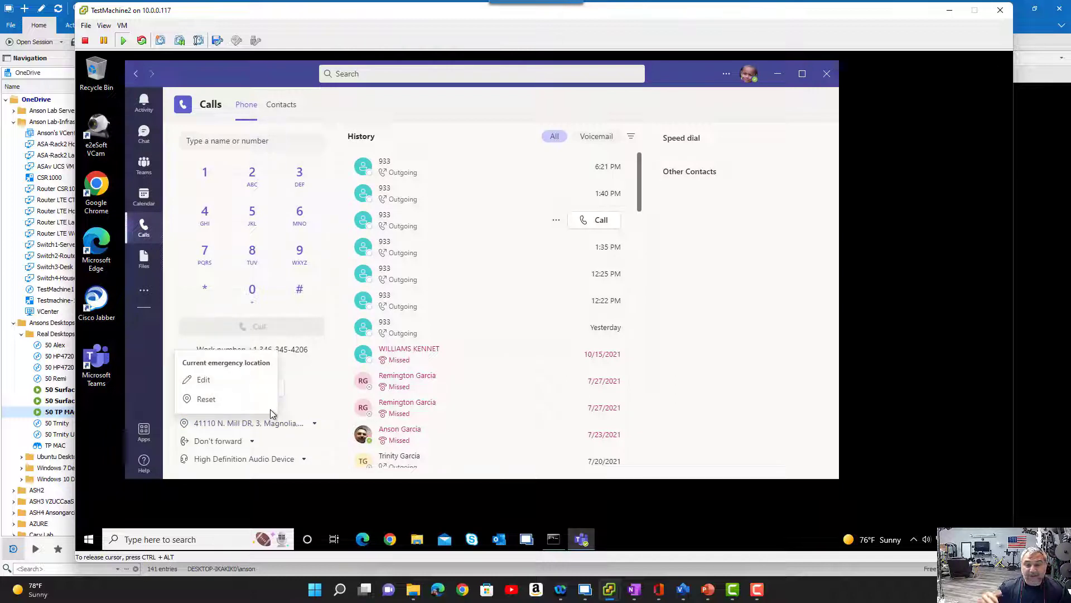
left_click(230, 401)
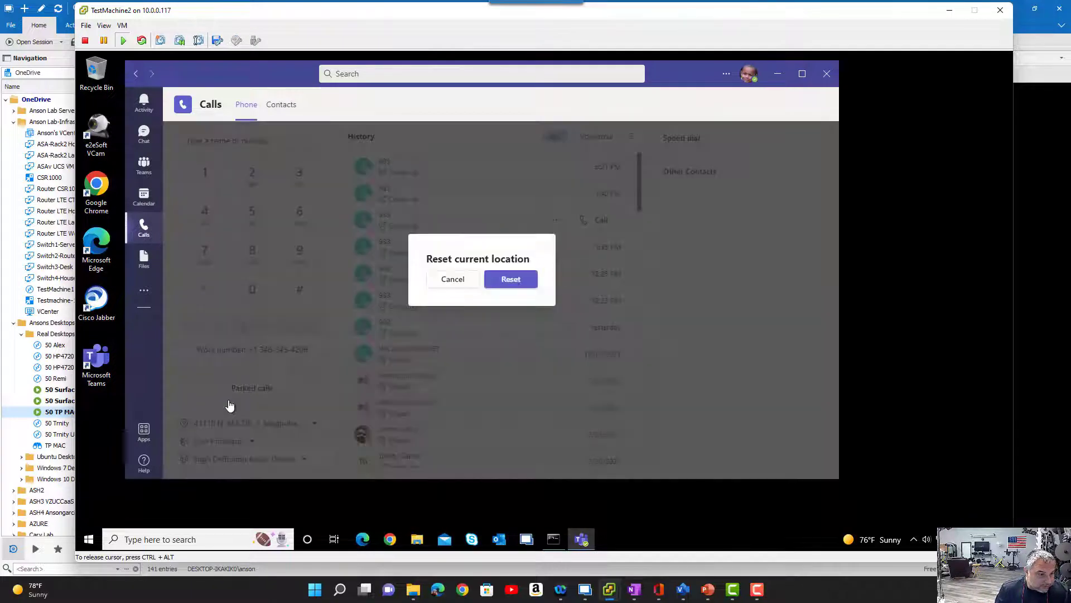
left_click(522, 282)
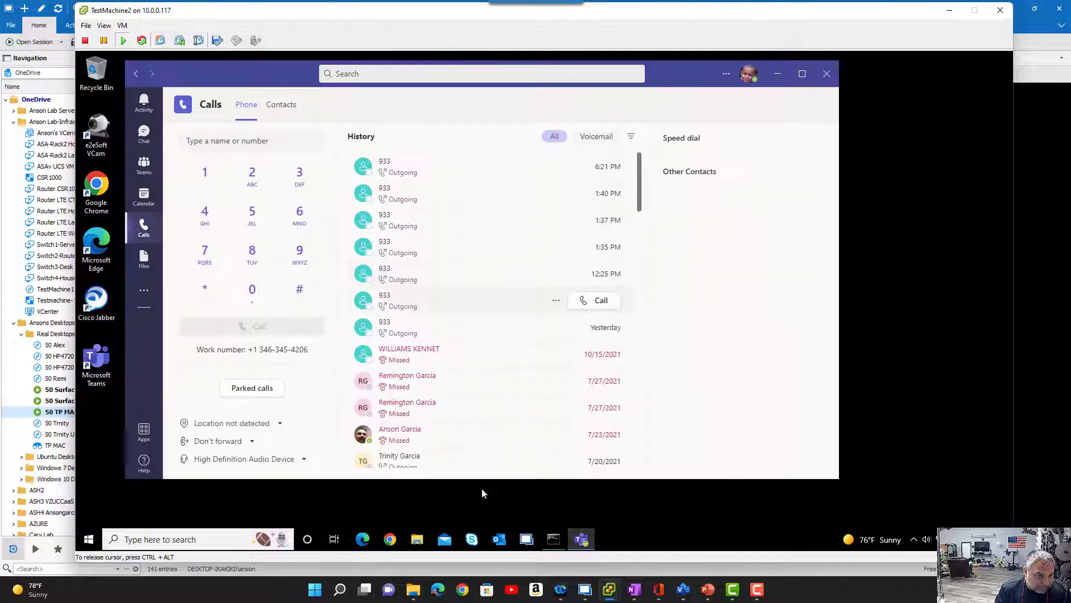
left_click(280, 426)
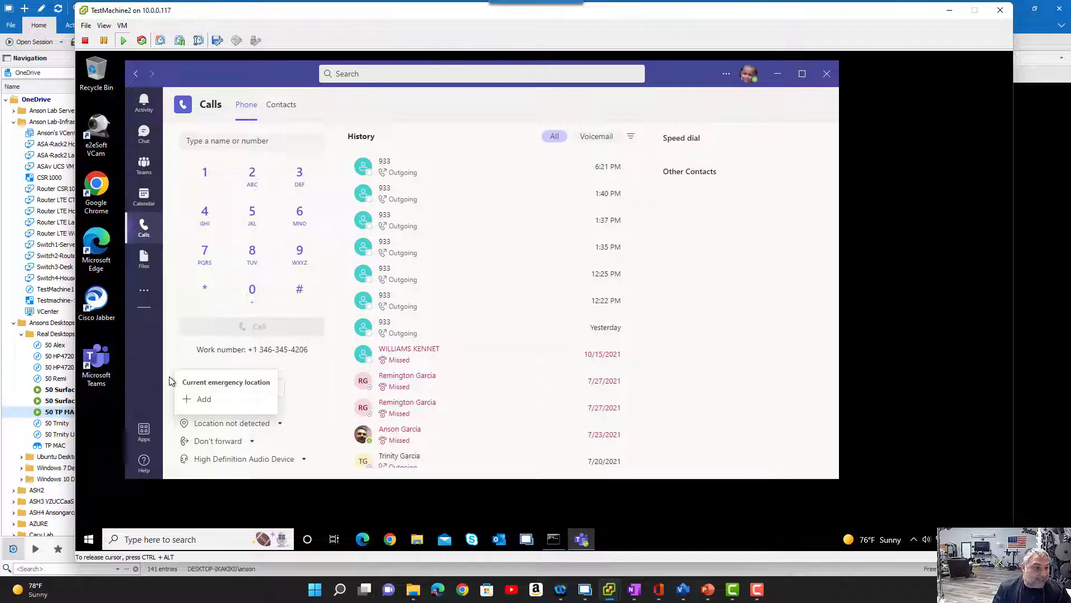
- Edit TestMachine2's virtual machine settings to set Network adapter 1's network label to DVLAN100-LAB (AnsonsDSwitch), and apply the change
left_click(122, 25)
left_click(207, 74)
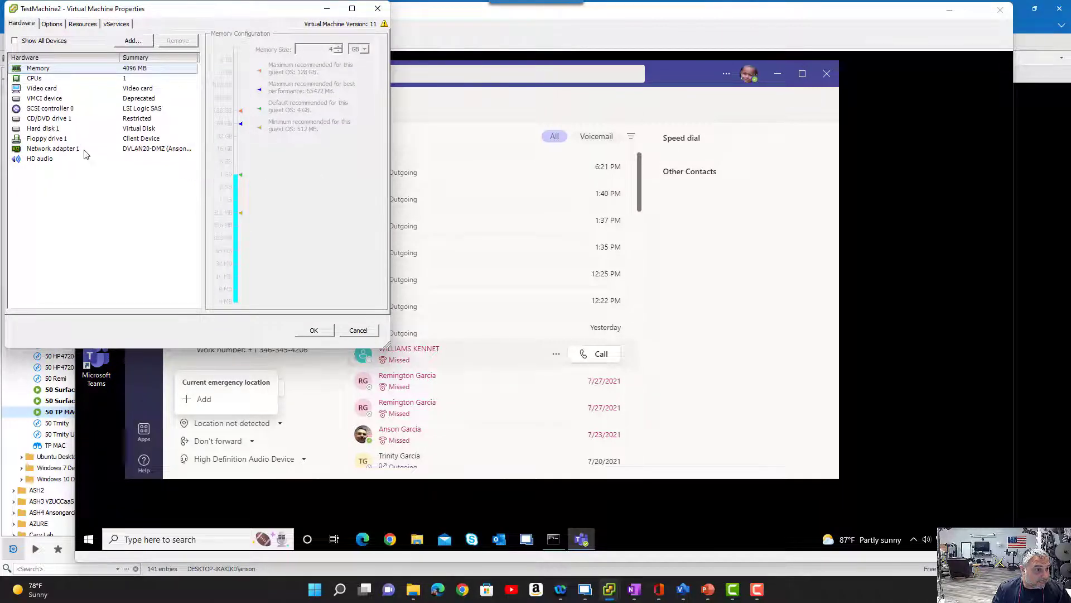
left_click(85, 149)
left_click(373, 198)
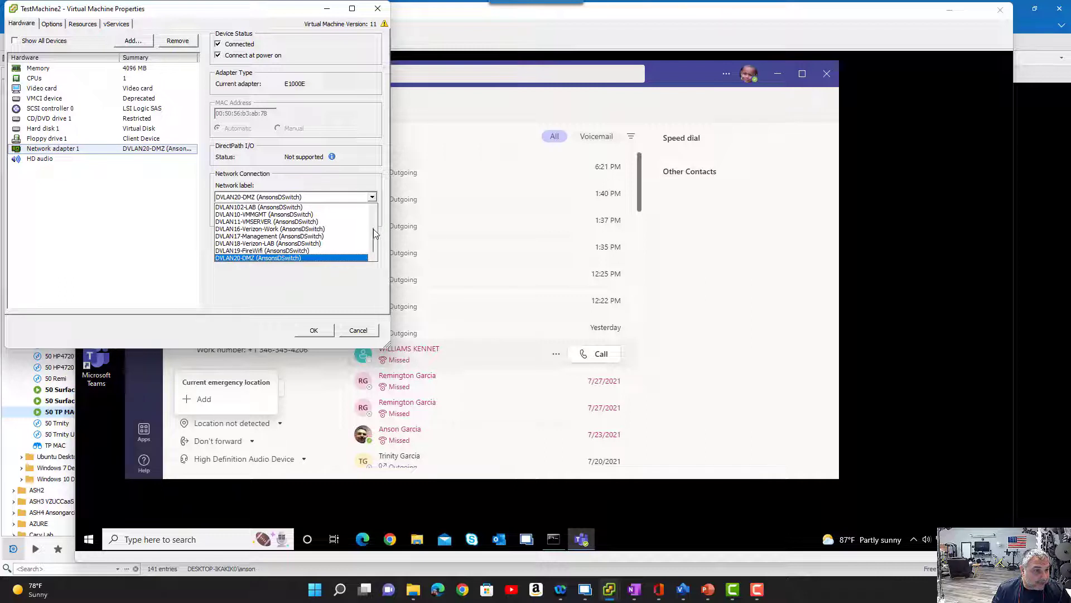
scroll(376, 243, "up", 2)
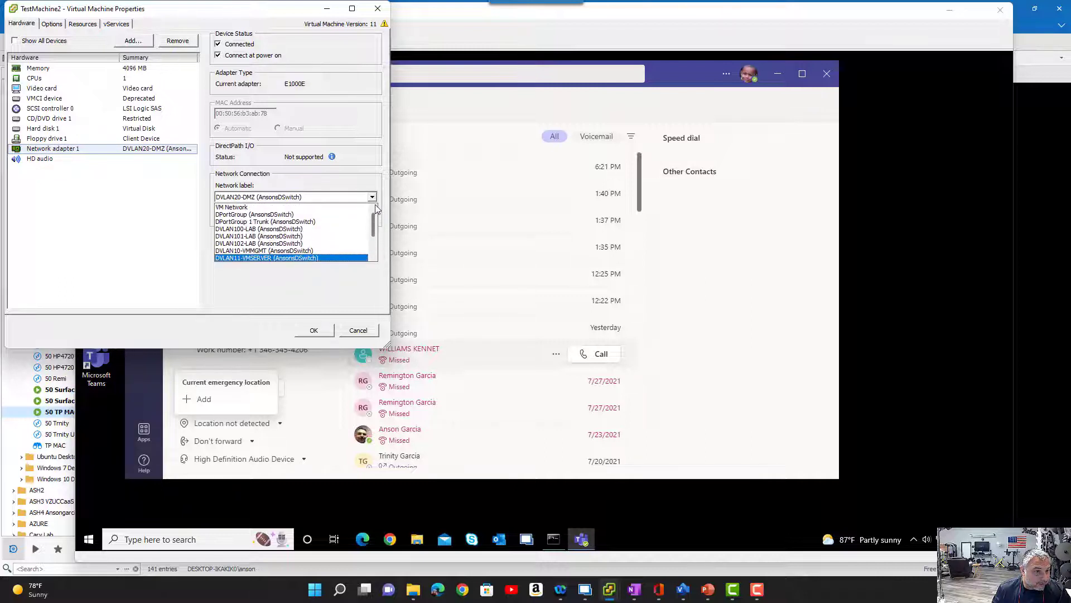
left_click(343, 233)
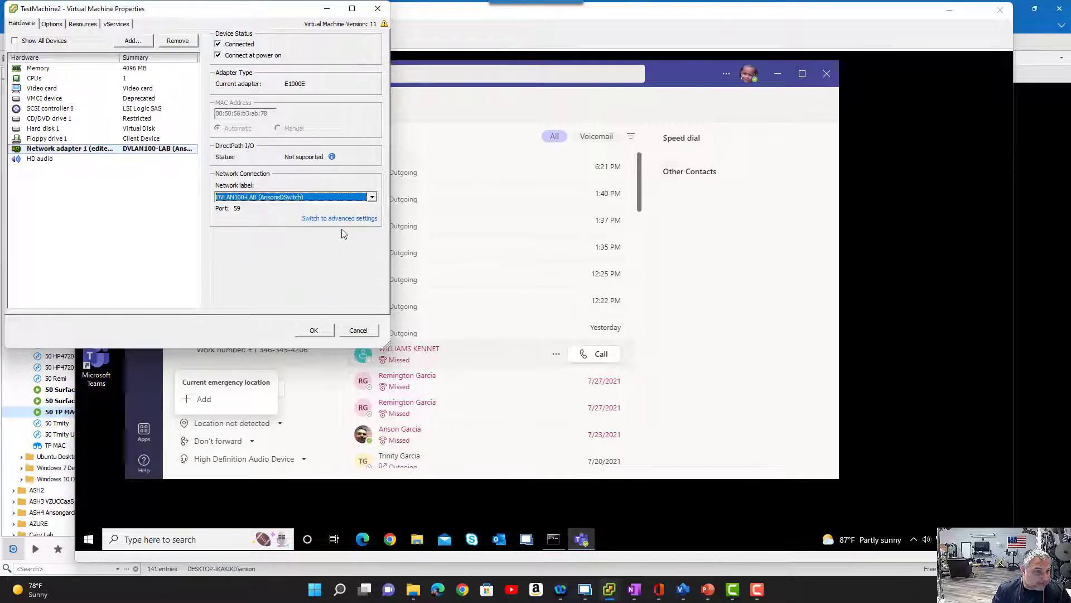
left_click(315, 331)
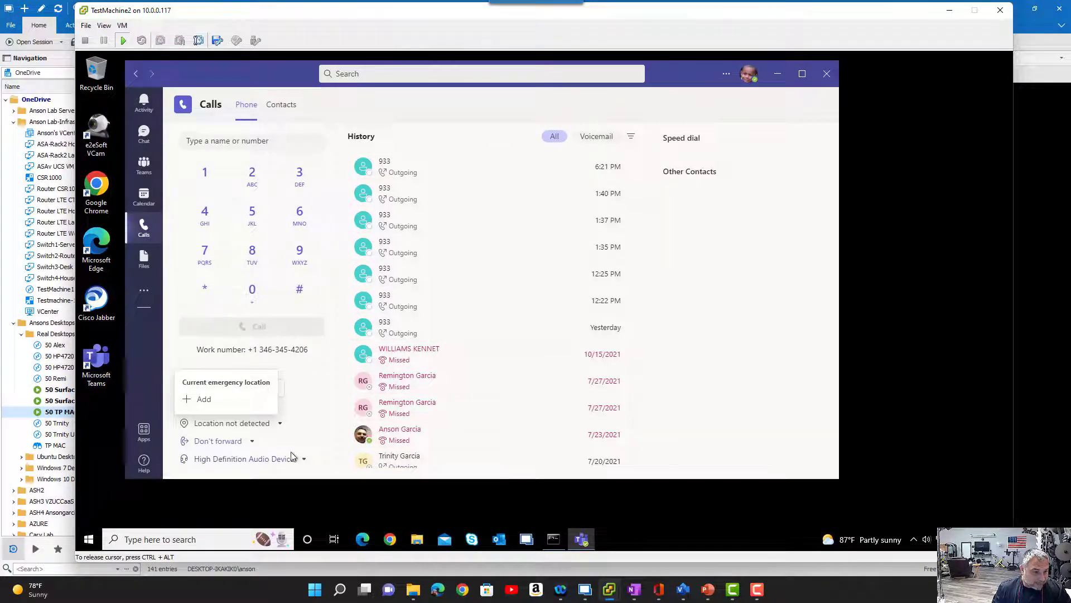
- Check the emergency location Teams detects, and change TestMachine2's Network adapter 1 network label to DVLAN20-DMZ (AnsonsDSwitch) in the virtual machine settings
left_click(301, 486)
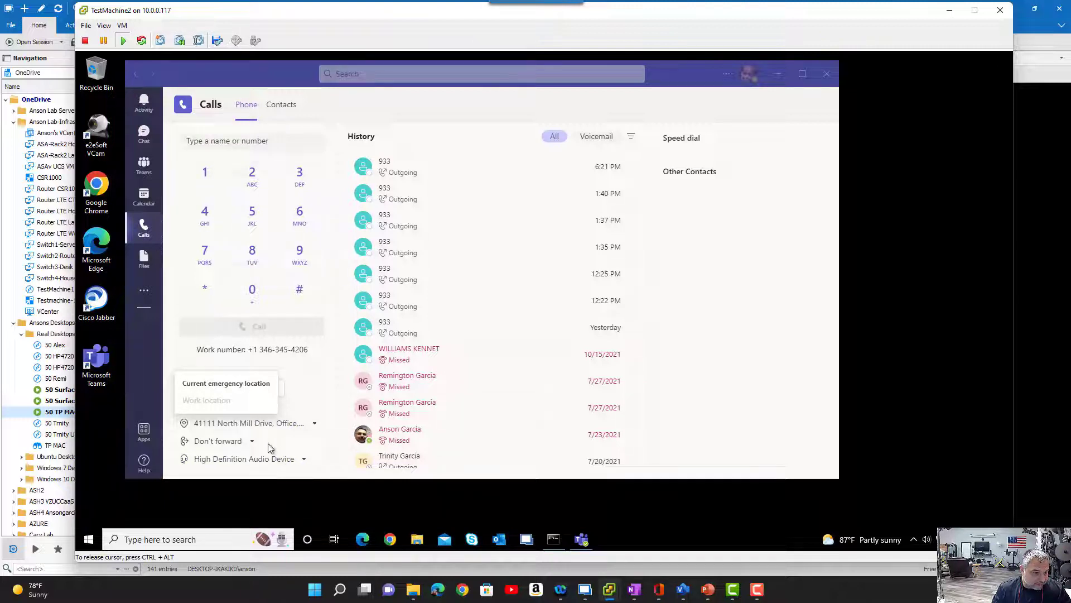
left_click(302, 428)
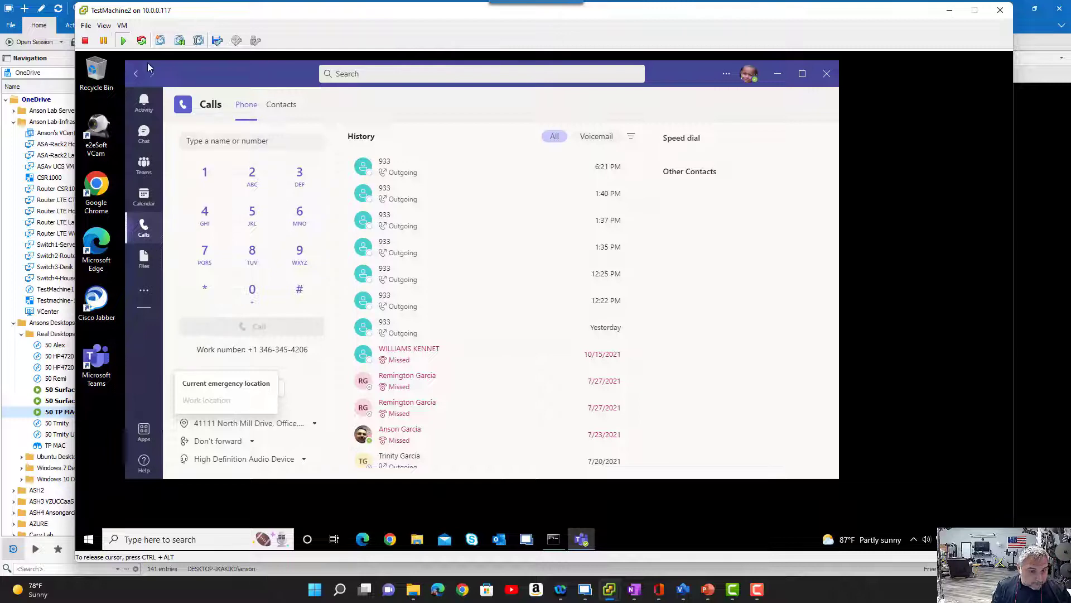
left_click(122, 25)
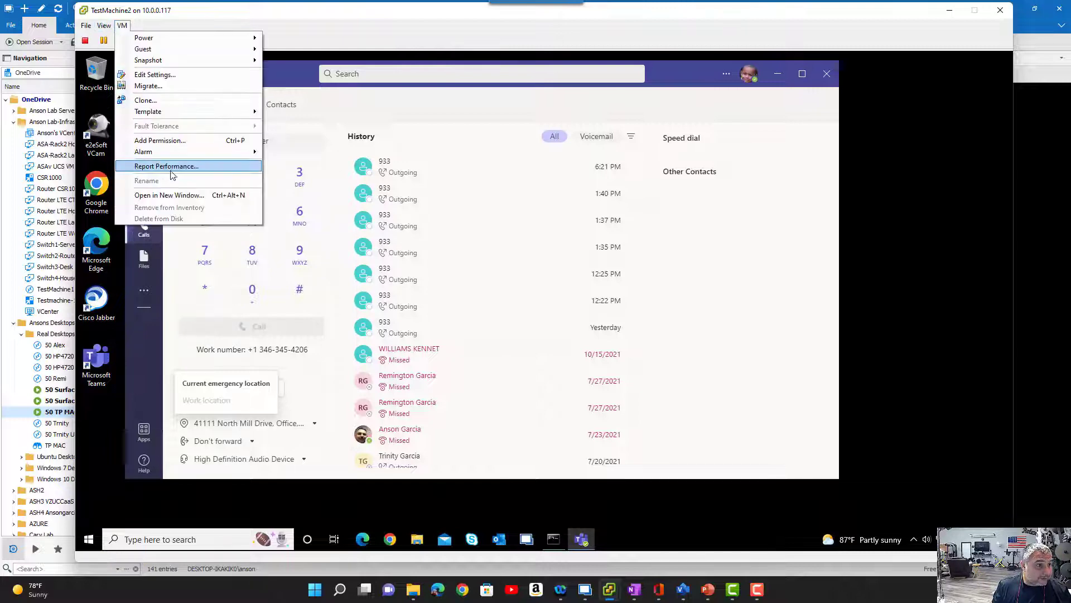
left_click(193, 74)
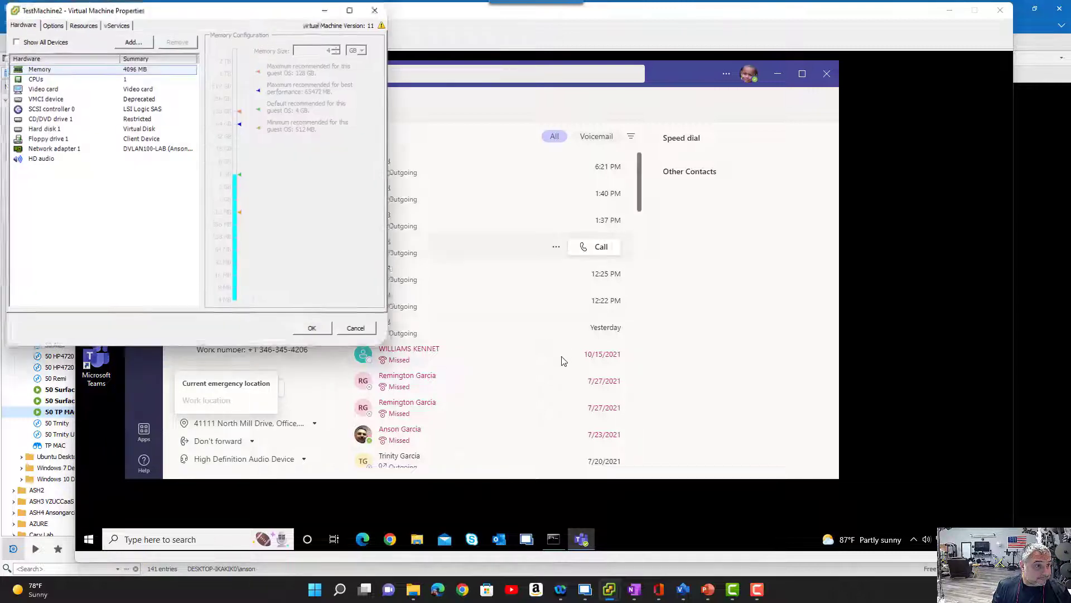
left_click(105, 149)
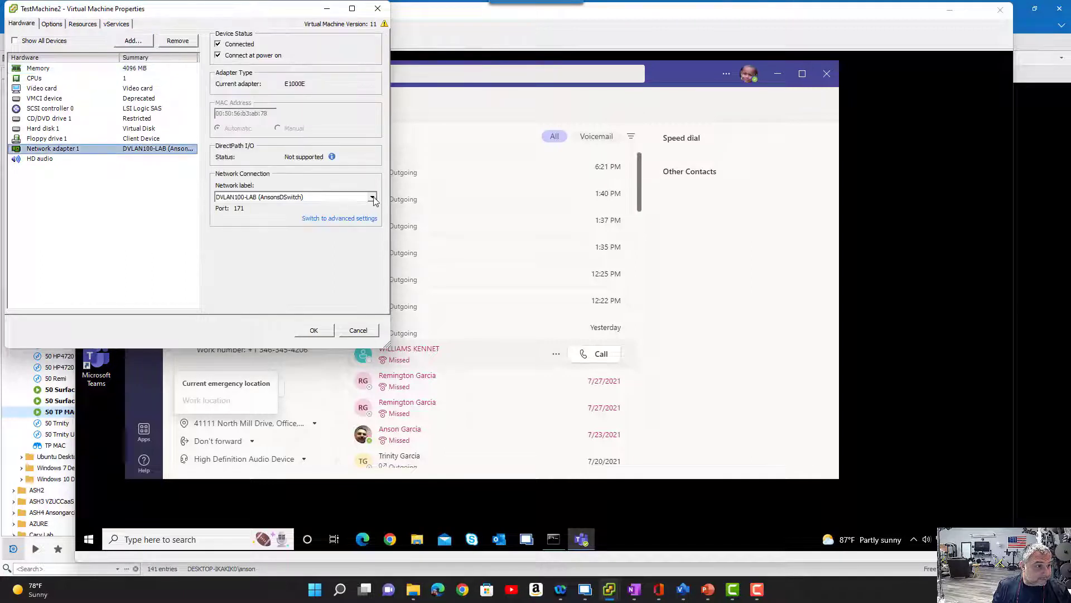
left_click(372, 197)
scroll(373, 246, "down", 5)
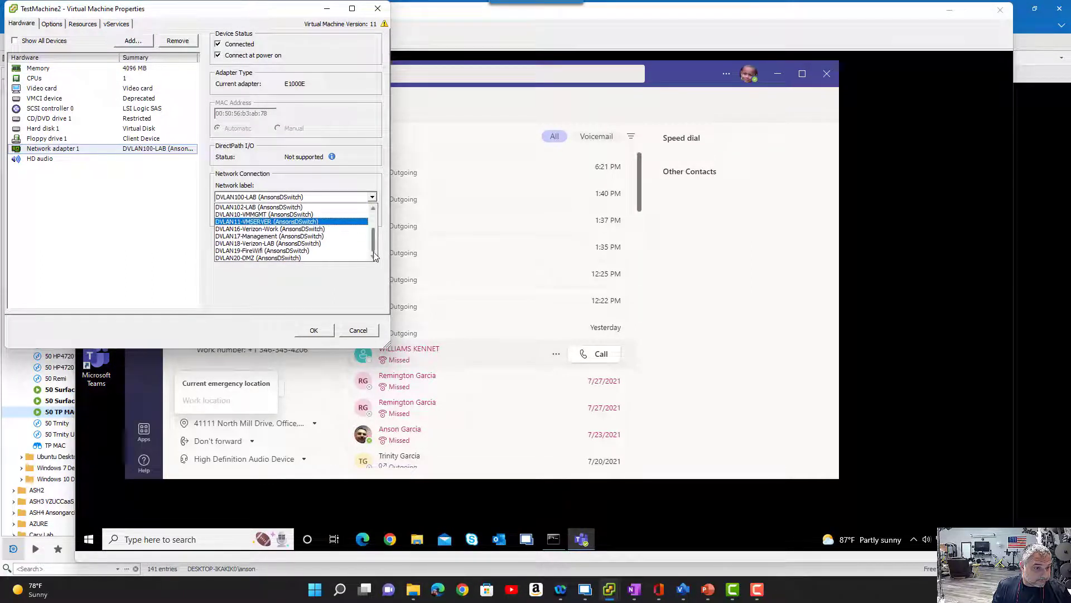
left_click(352, 258)
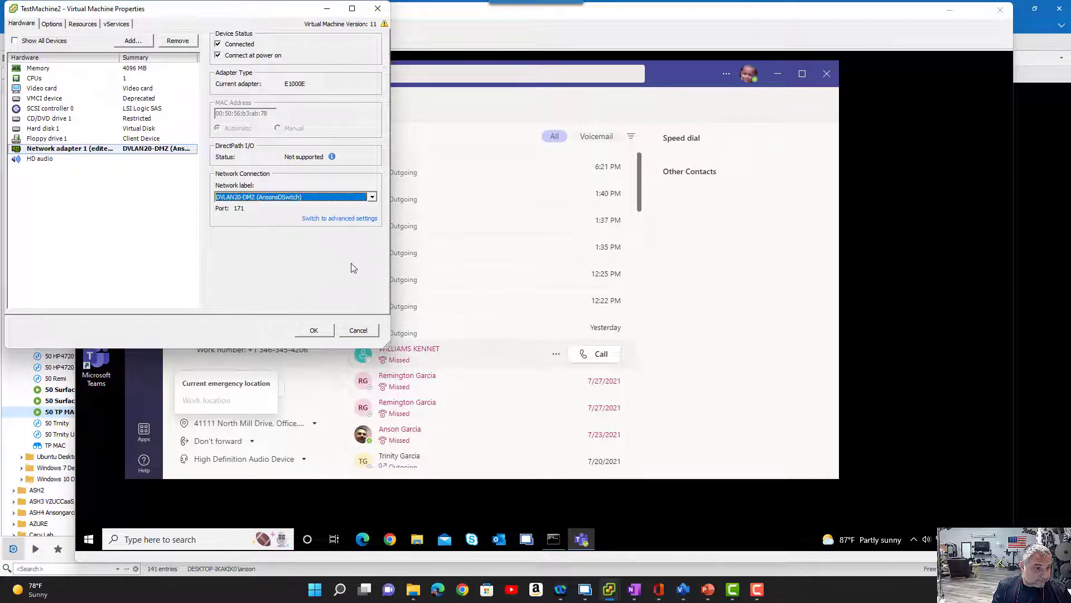
left_click(323, 328)
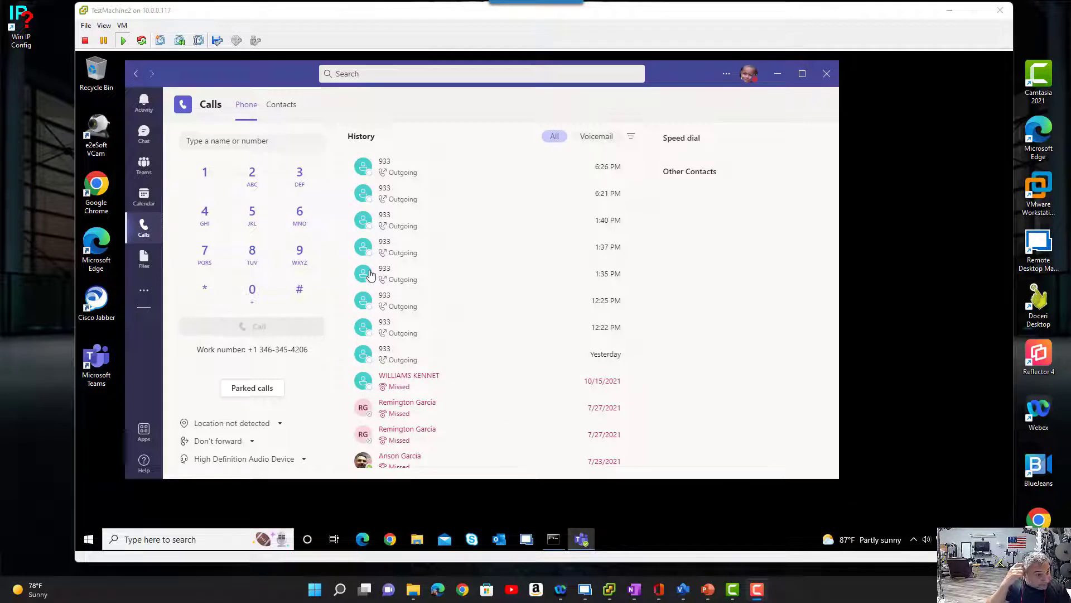
- Place a 933 emergency test call from the Teams dial pad without setting an emergency location
left_click(302, 254)
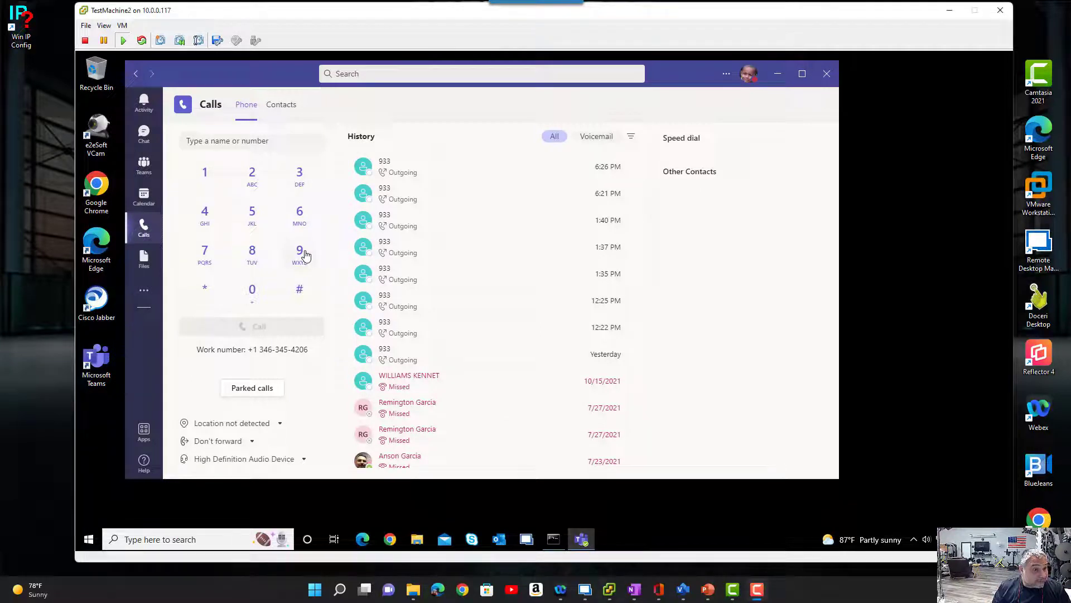
left_click(298, 175)
left_click(297, 175)
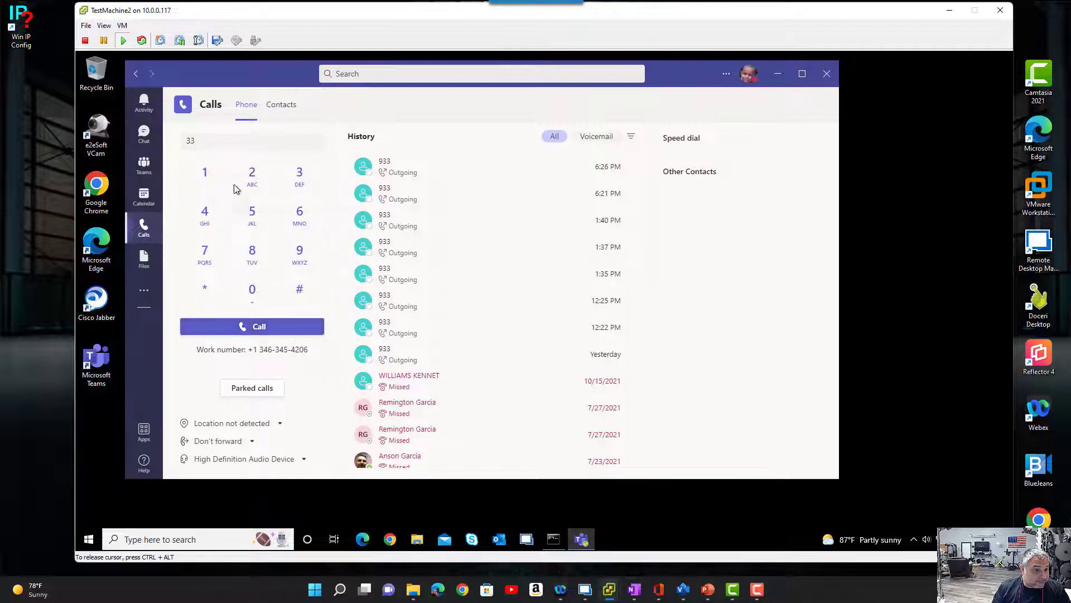
left_click(187, 141)
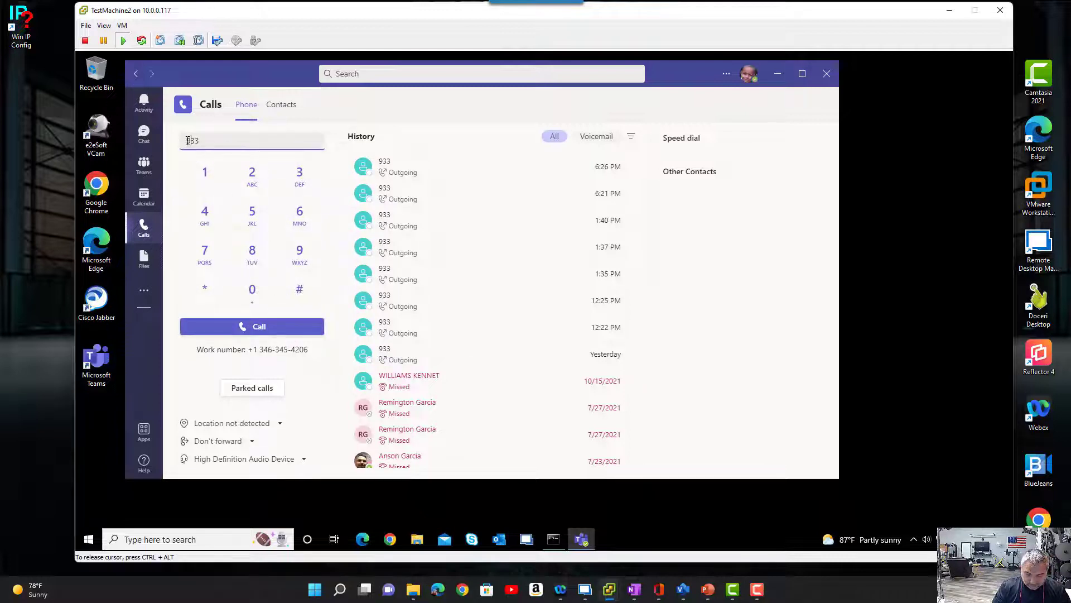
left_click(271, 326)
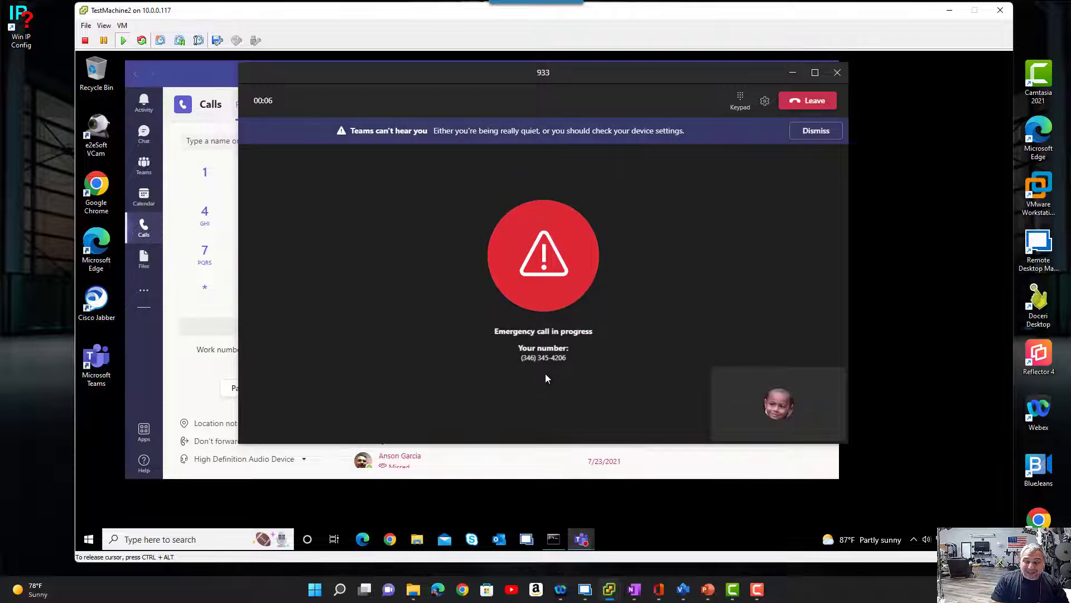
- Review the registered addresses and VLAN20 client in the Visio emergency design, clear the diagram away, and end the 933 call
left_click(683, 589)
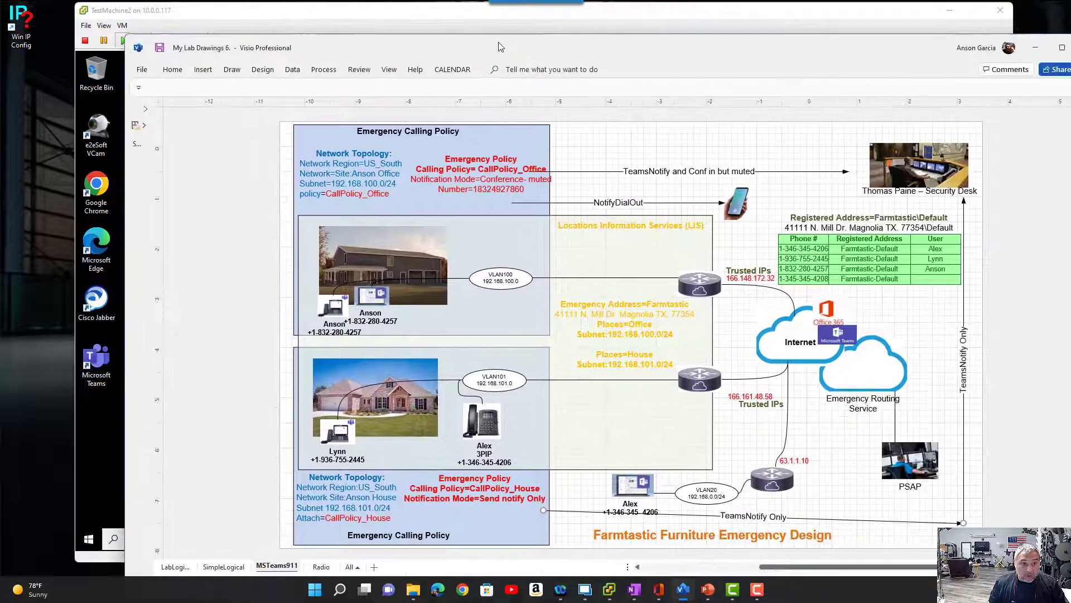
left_click_drag(501, 47, 442, 40)
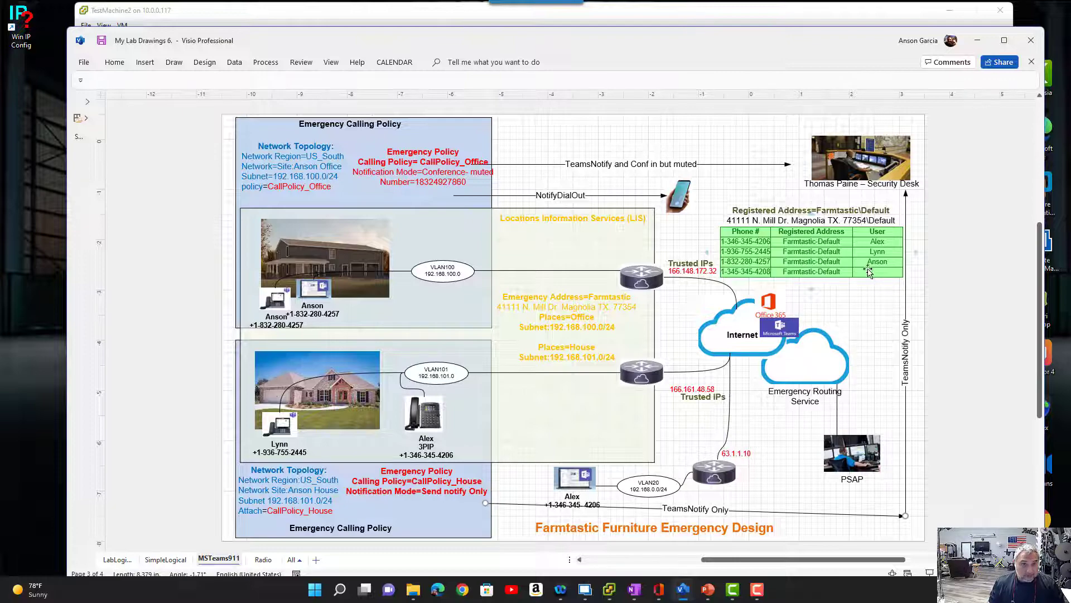
left_click_drag(498, 37, 1070, 90)
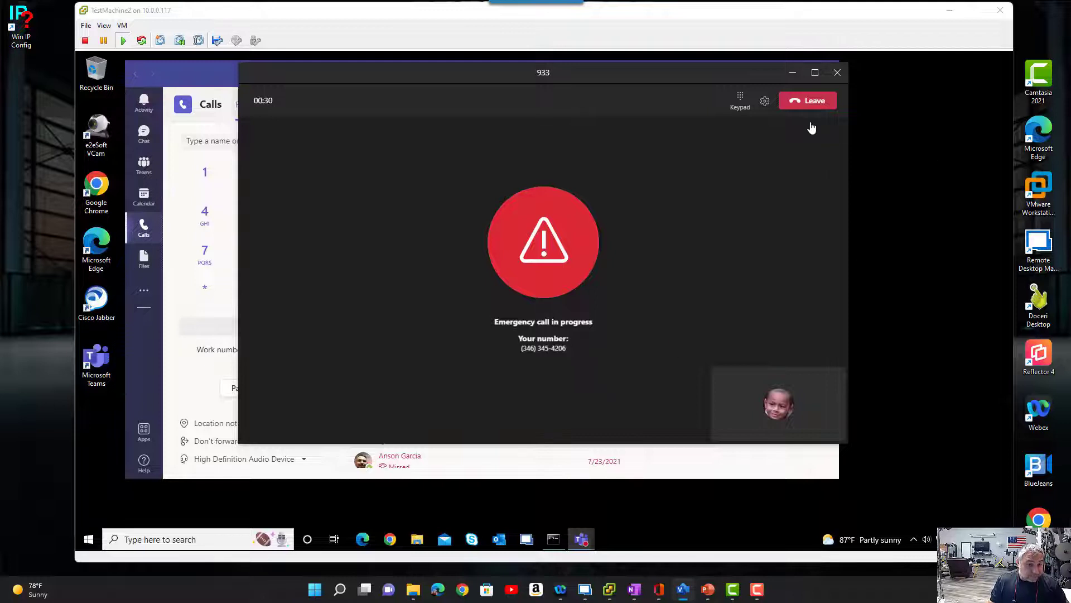
left_click(811, 103)
left_click(811, 102)
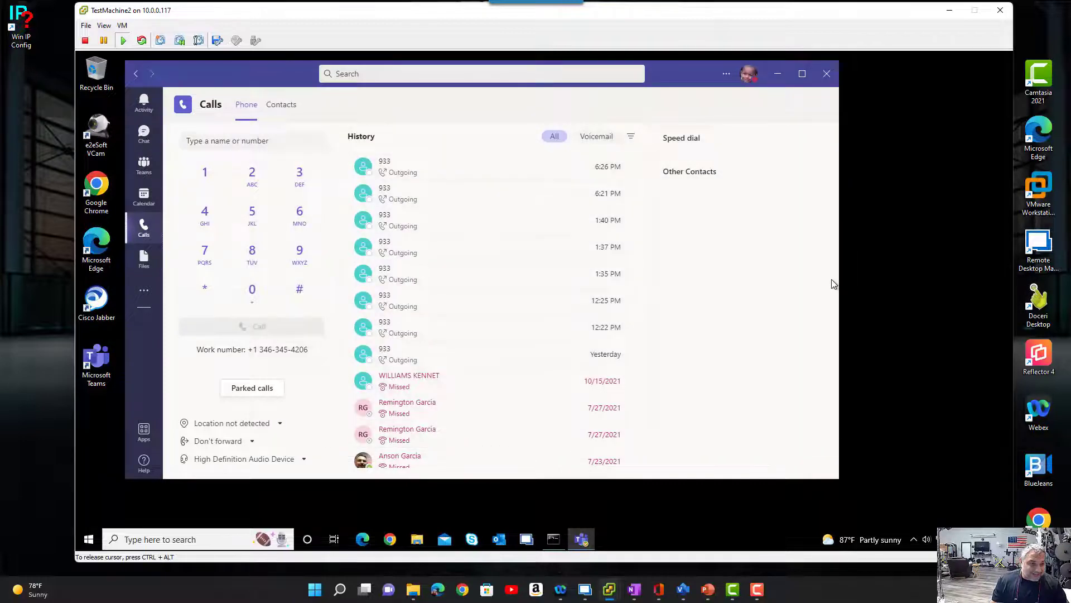
- Switch to the 50 Surface-AG session in Remote Desktop Manager, review the test caller's emergency notifications in Teams chat, and minimize Teams
left_click(585, 589)
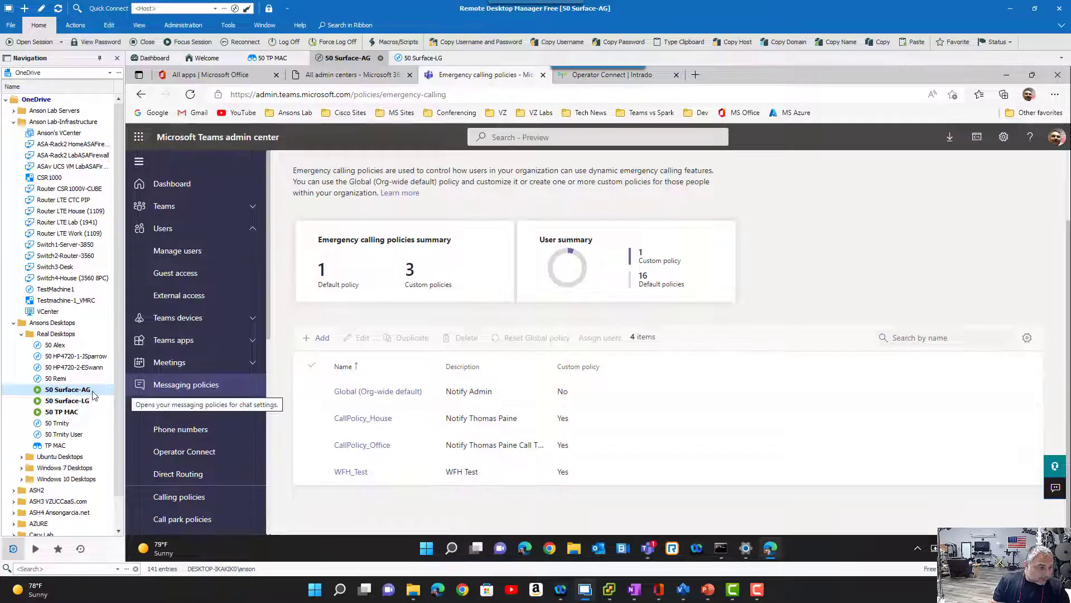
left_click(647, 547)
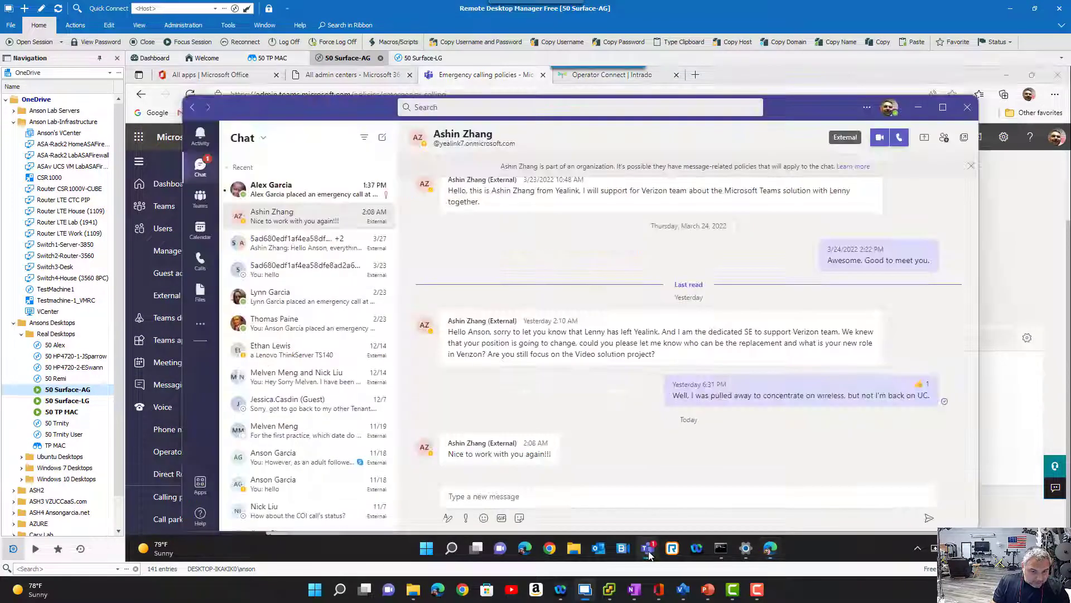
left_click(279, 196)
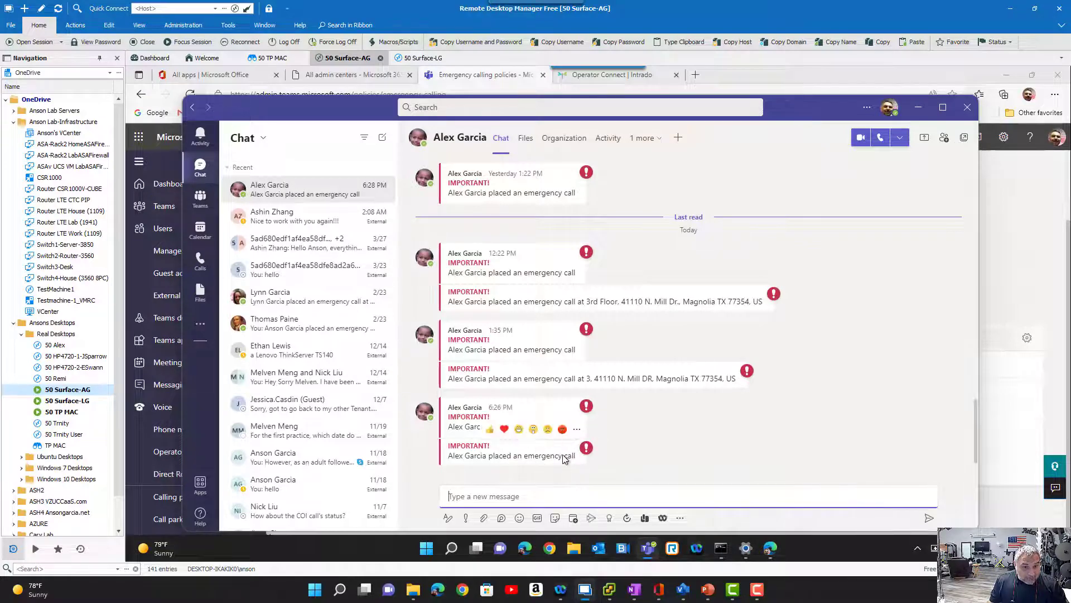
left_click(920, 110)
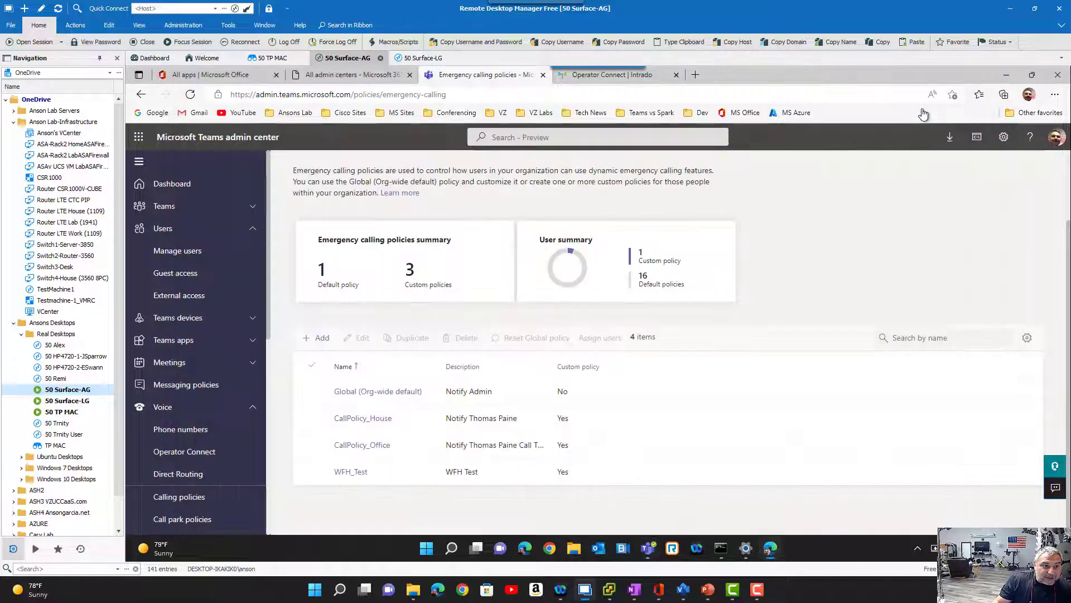
- Open the test caller's assigned policies in Teams admin center, and examine the Global emergency calling policy's notification mode and notification group
left_click(194, 254)
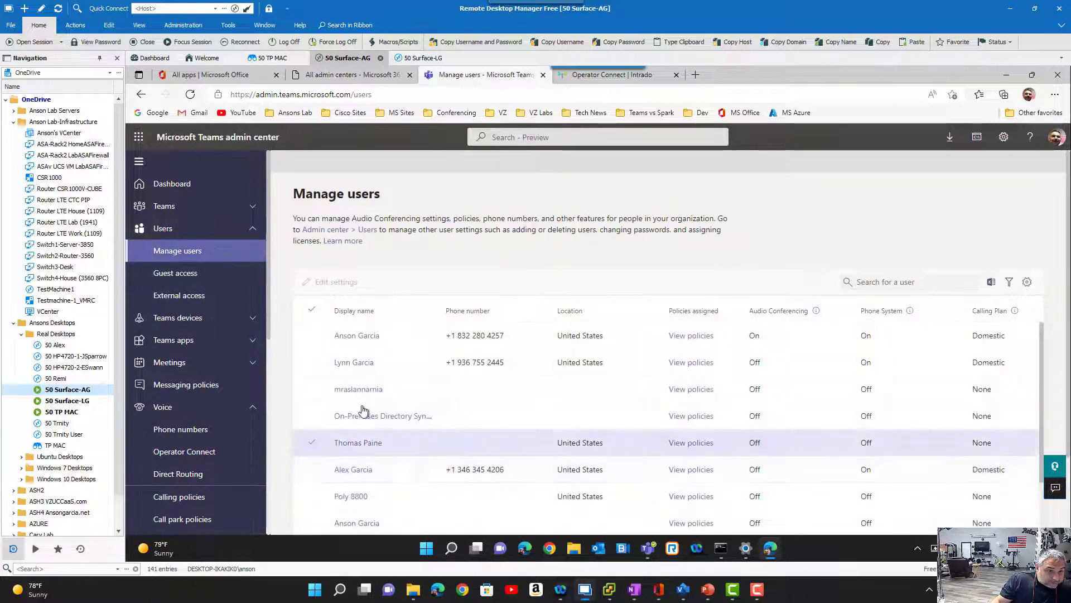
left_click(357, 469)
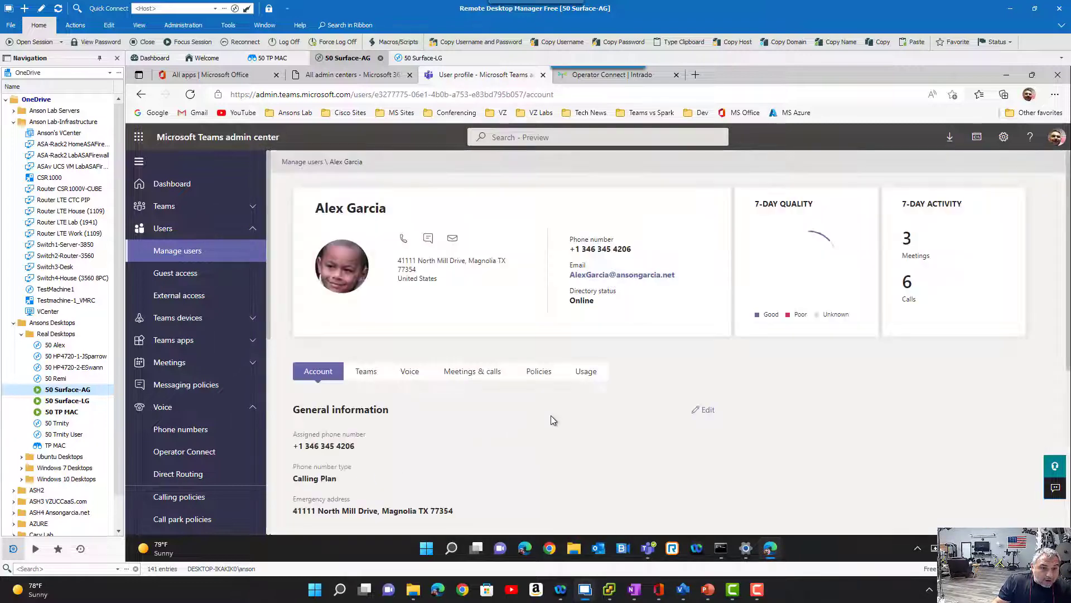
left_click(539, 373)
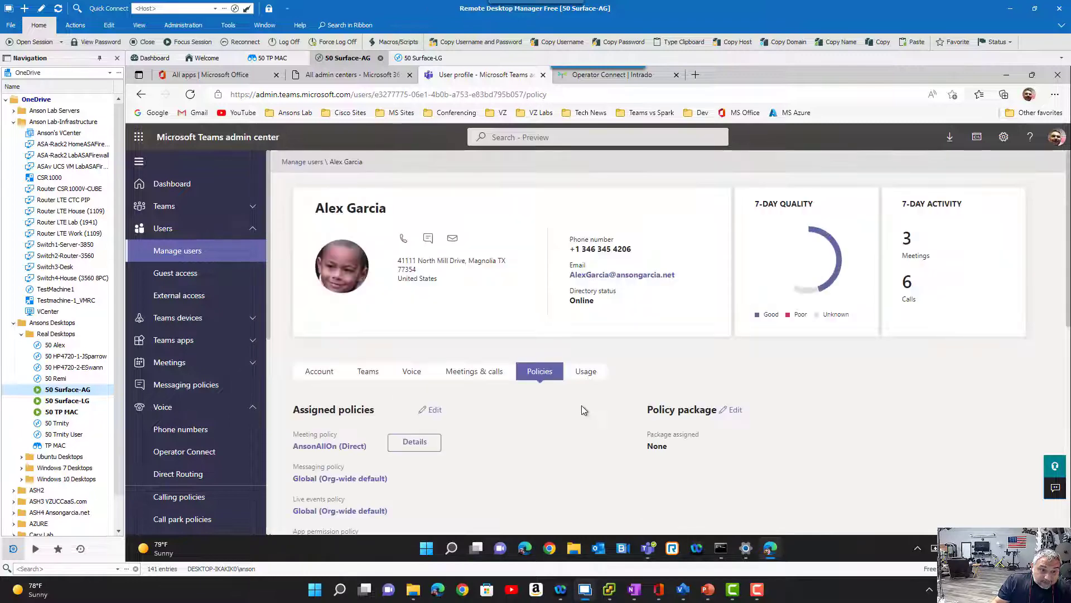
scroll(582, 405, "down", 4)
scroll(581, 405, "down", 4)
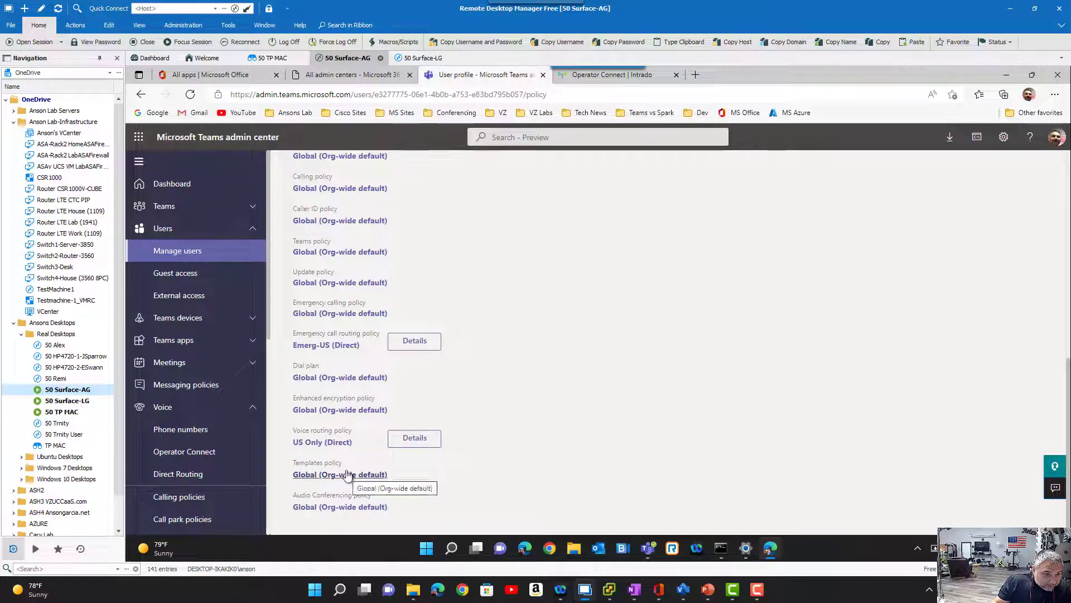
left_click(339, 314)
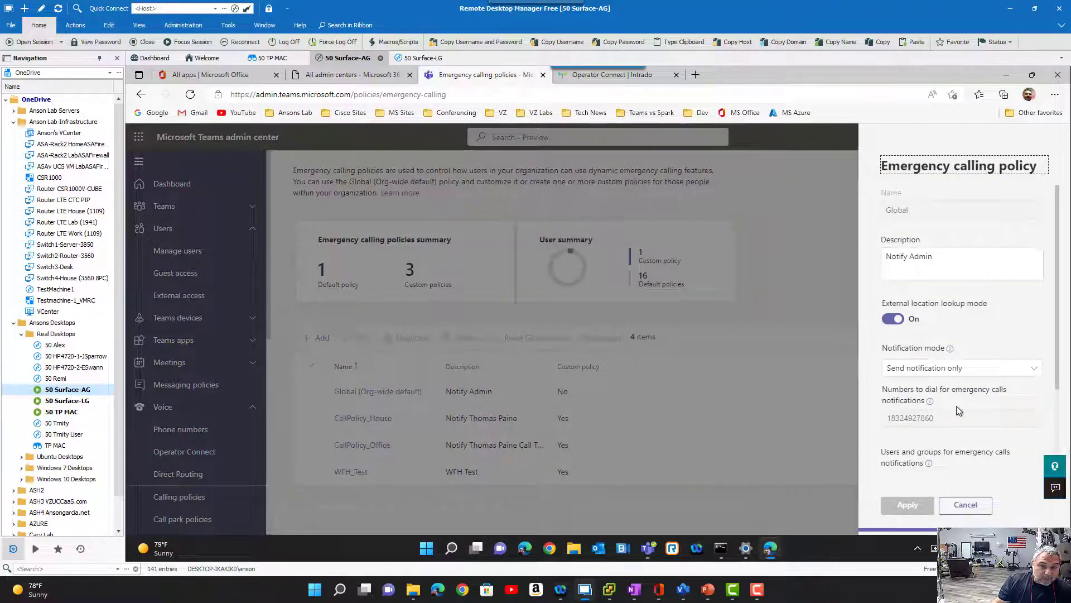
scroll(957, 406, "down", 2)
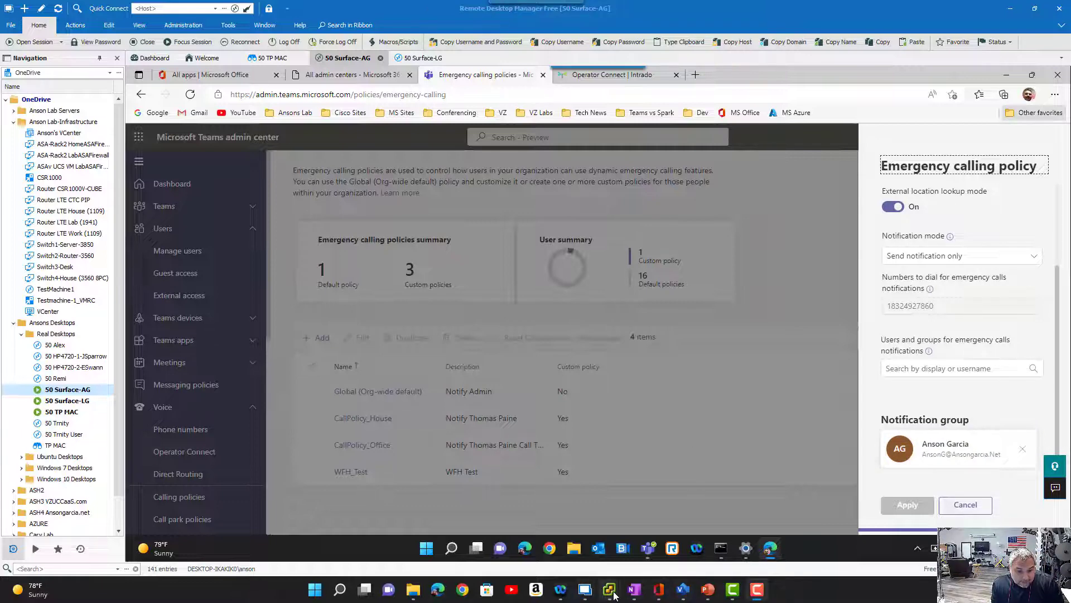
- Switch back to TestMachine2 and add a new emergency location in Teams, entering the full address with floor, state, ZIP code and country
mouse_move(620, 581)
left_click(664, 534)
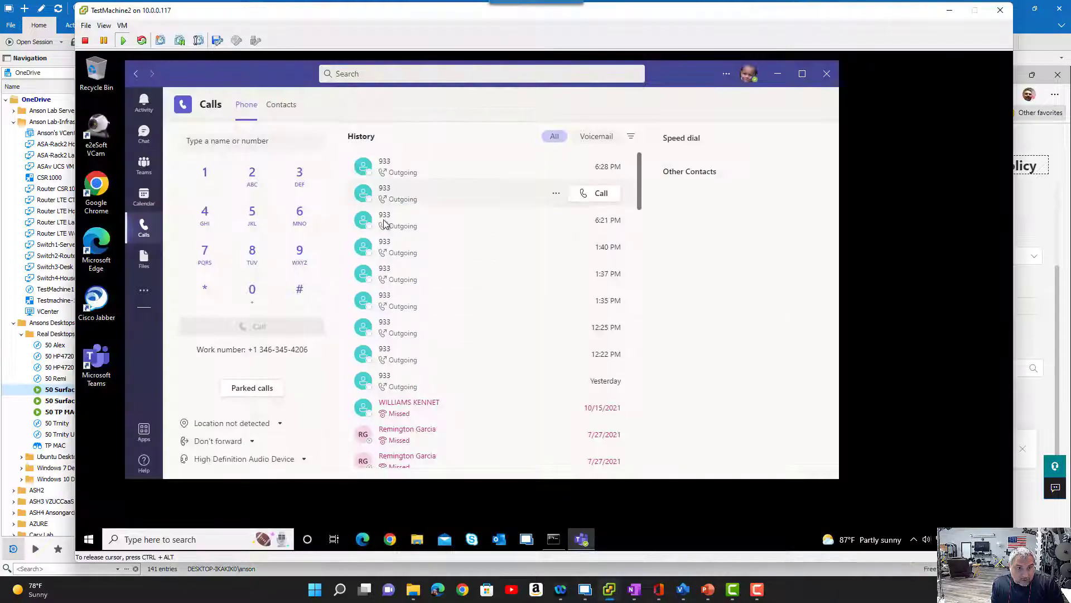
left_click(281, 427)
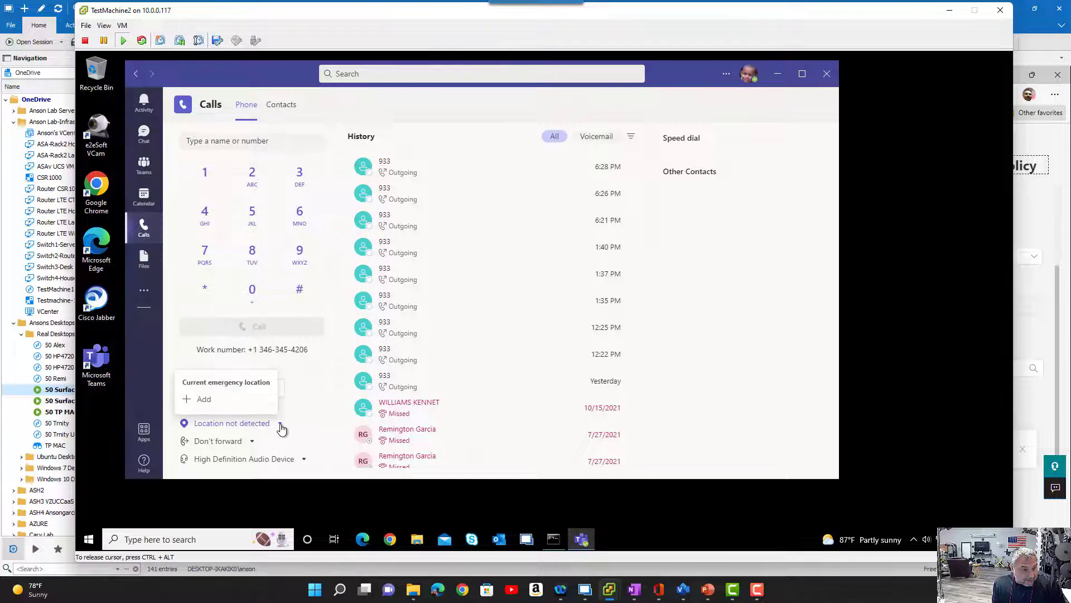
left_click(223, 402)
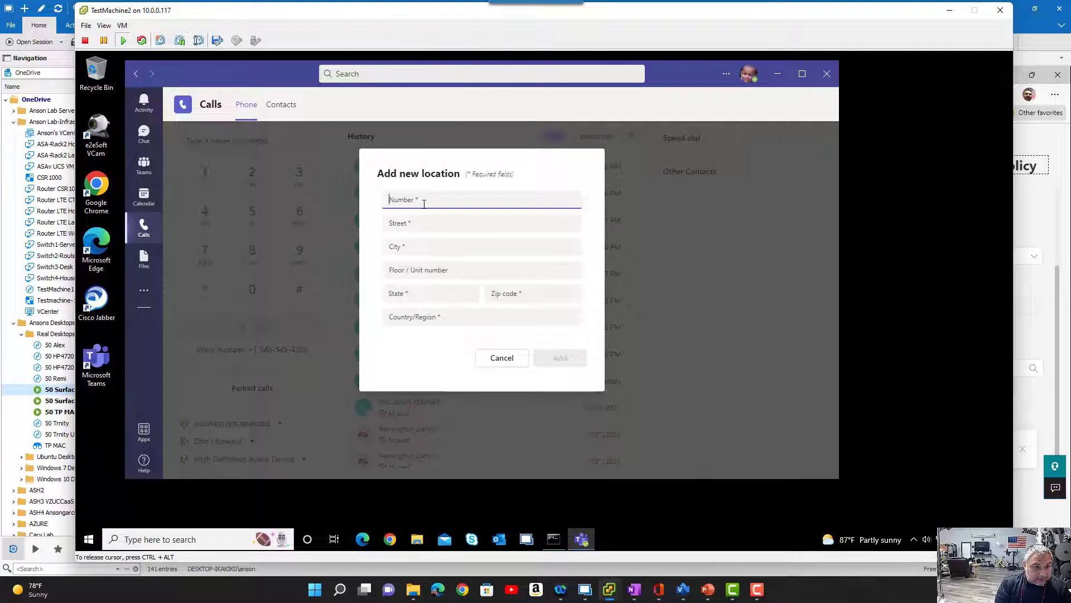
type("4")
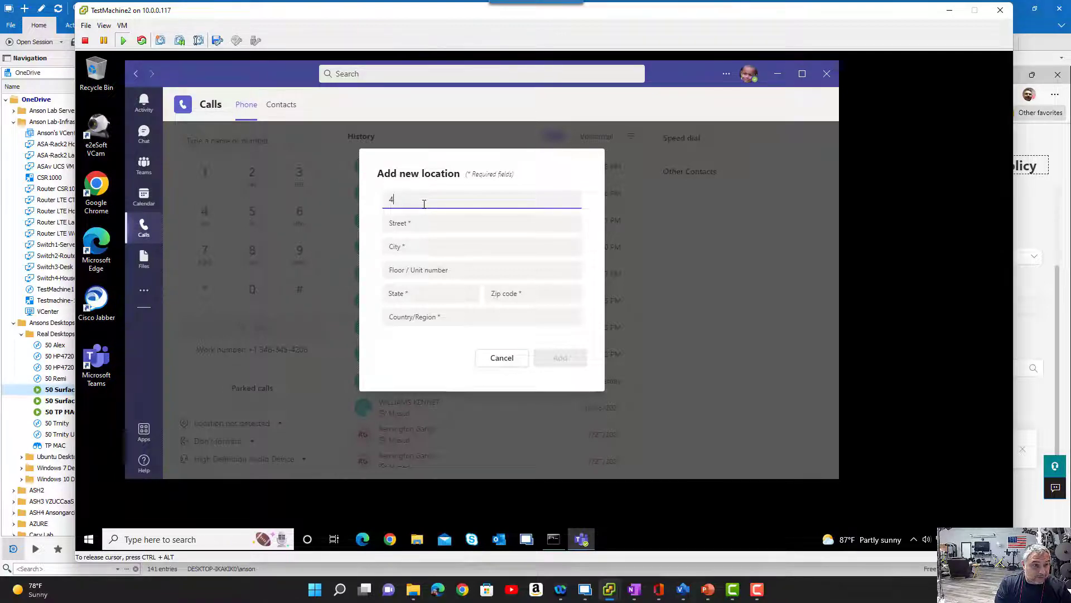
type("1110")
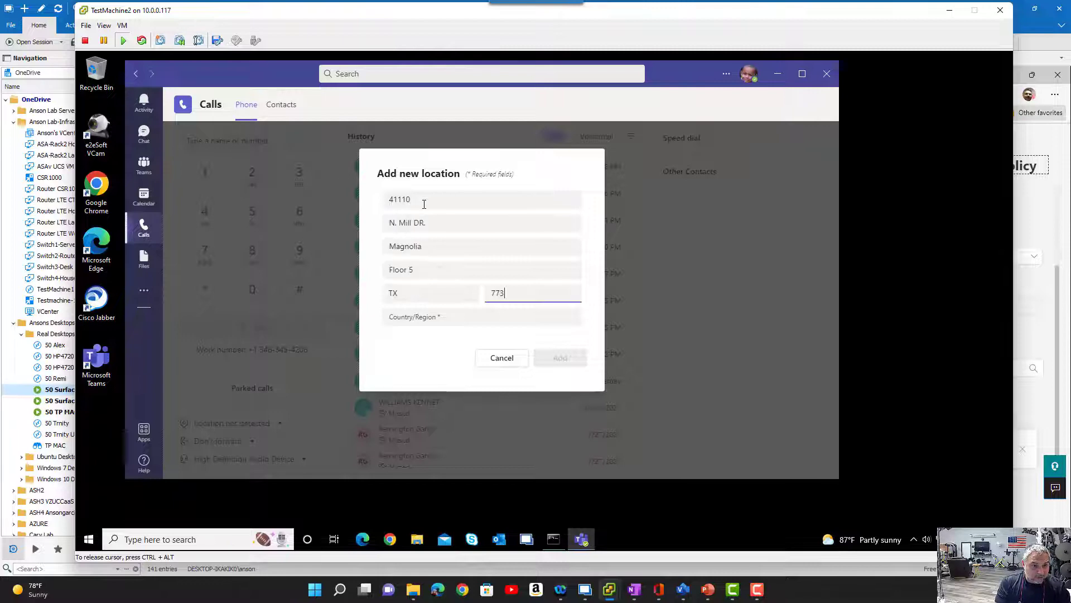
key("Tab")
type("US")
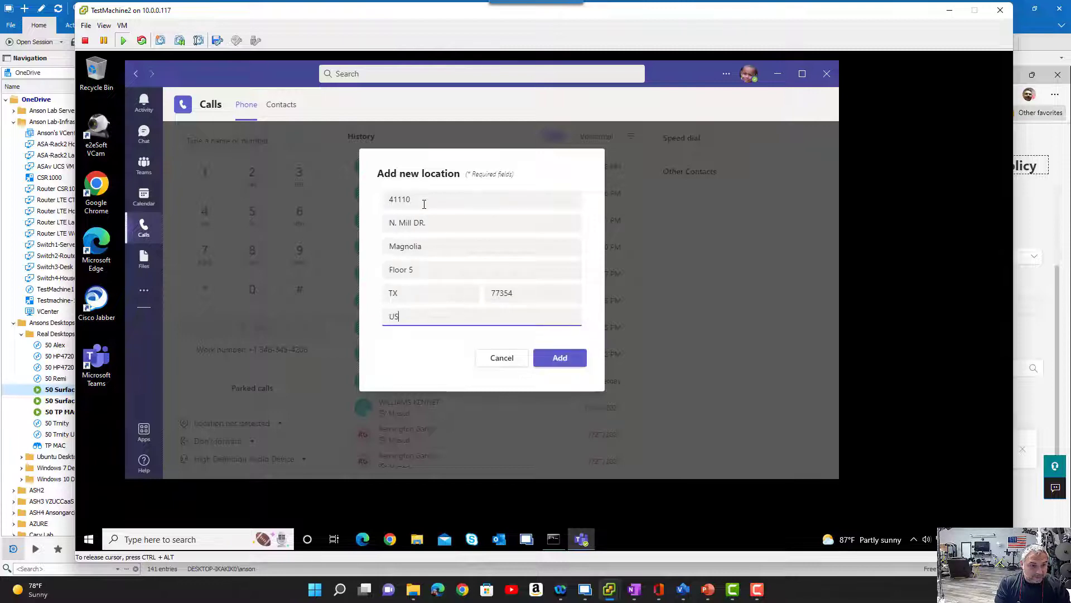
left_click(565, 363)
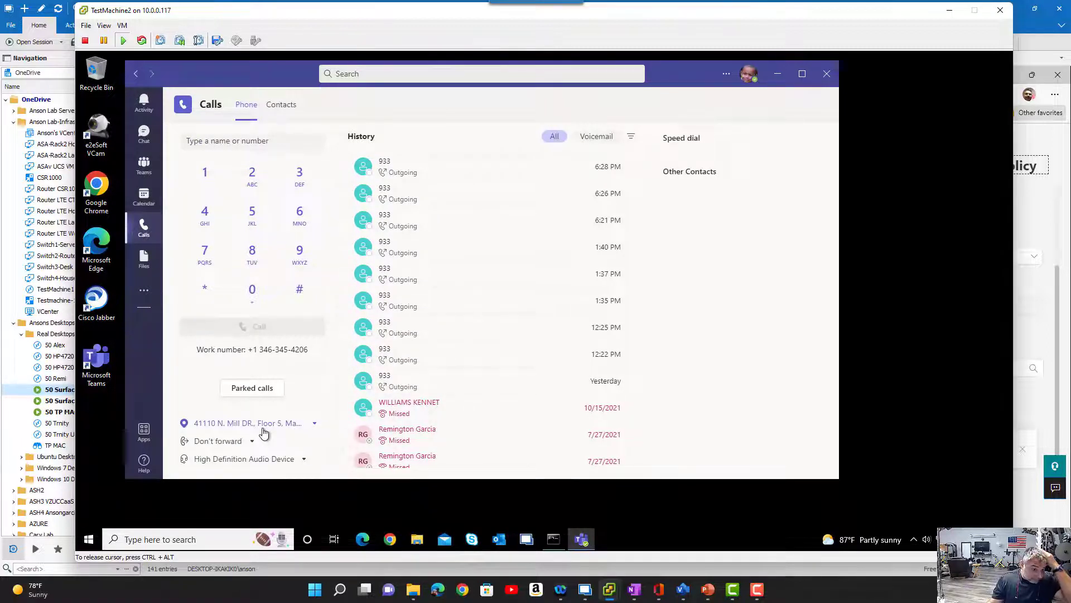
- Place a 933 test call with the manually added emergency location, and switch to the 50 Surface-AG session to check for the notification
left_click(300, 254)
left_click(299, 174)
left_click(299, 174)
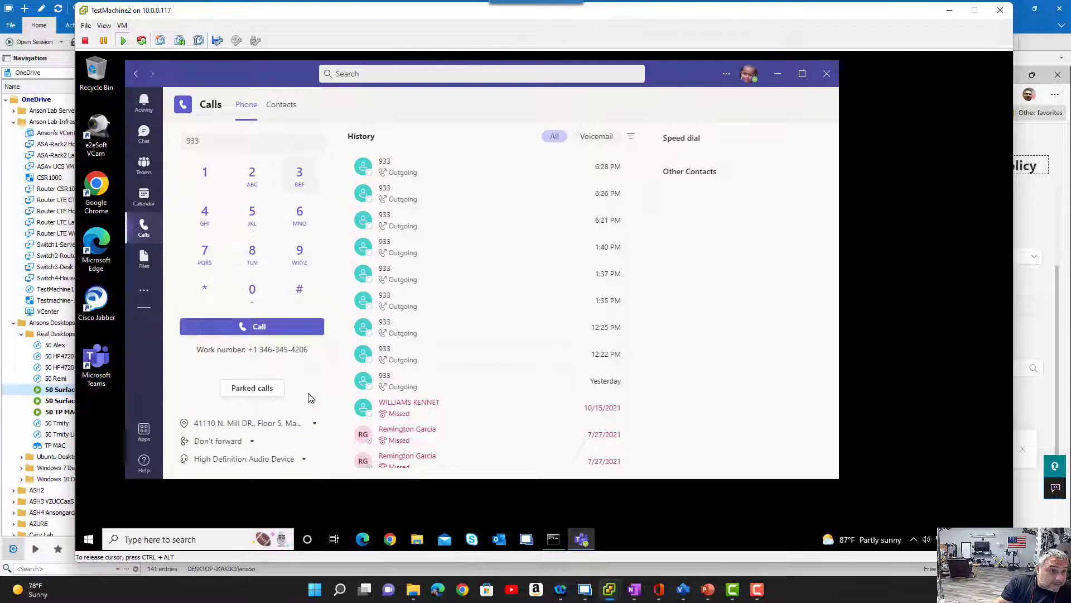
left_click(274, 329)
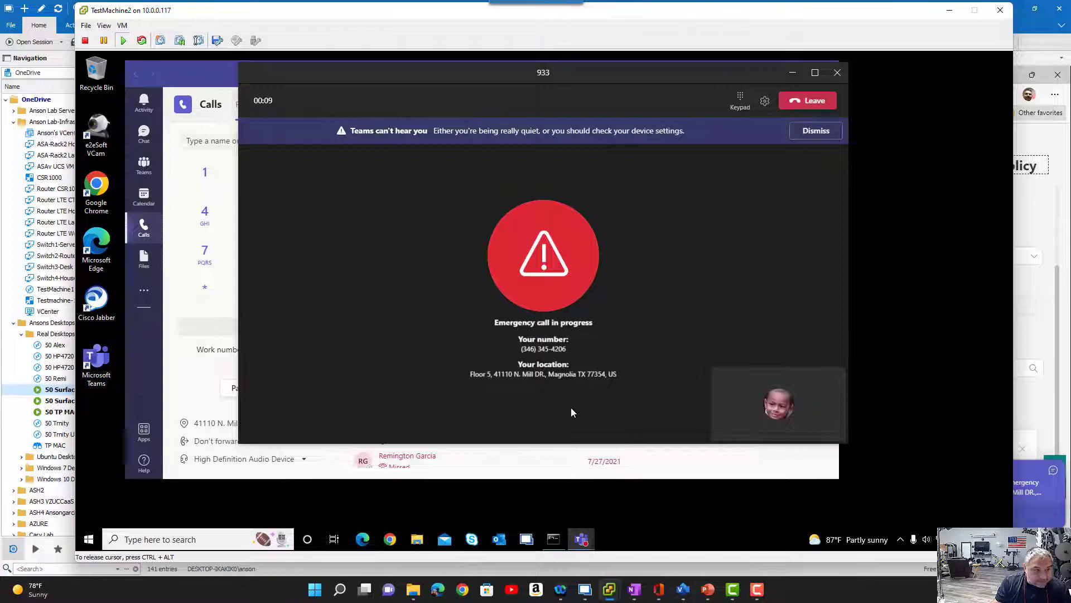
double_click(60, 392)
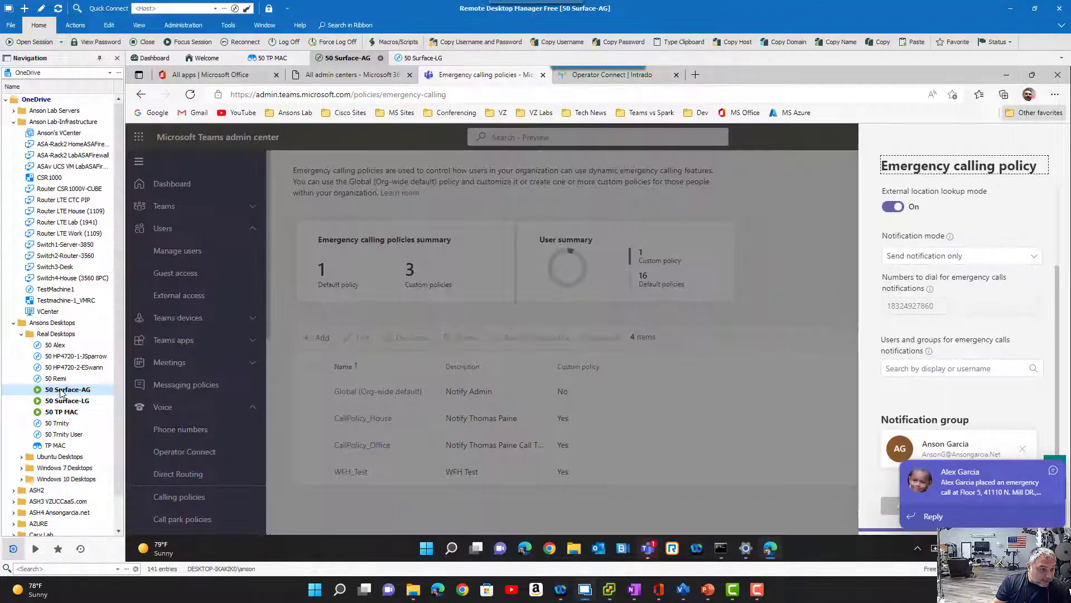
- Open the test caller's Teams chat, and highlight the address in the latest emergency call notification
left_click(649, 547)
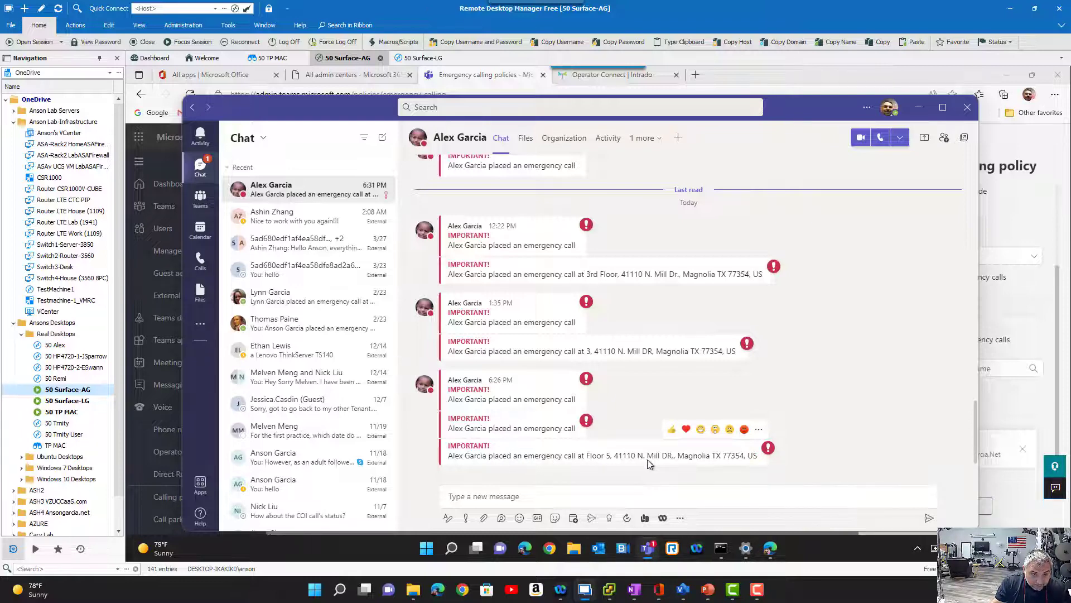
left_click_drag(586, 457, 744, 456)
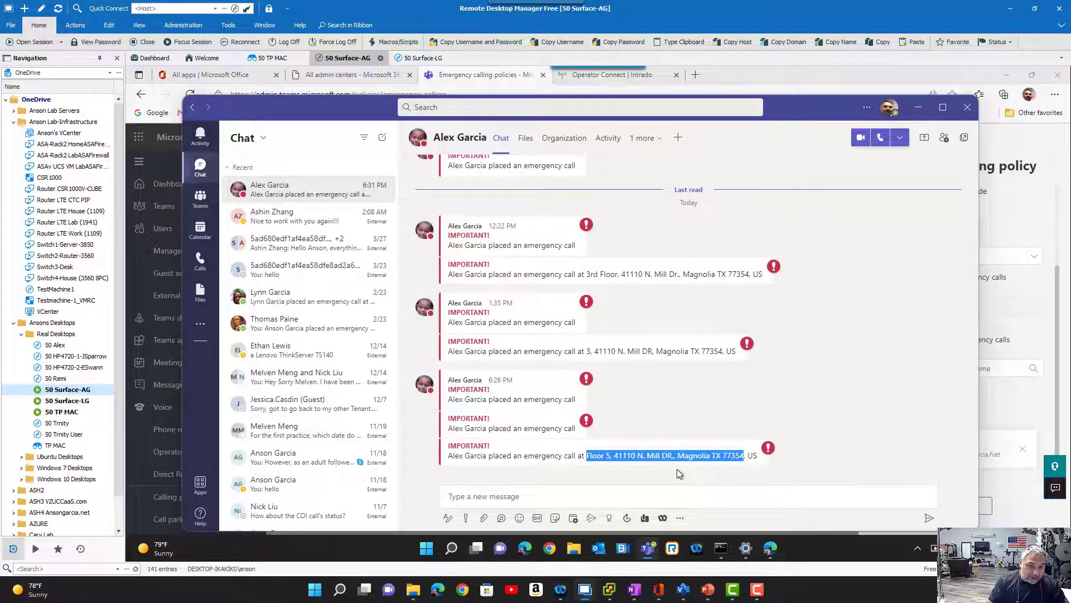
mouse_move(676, 464)
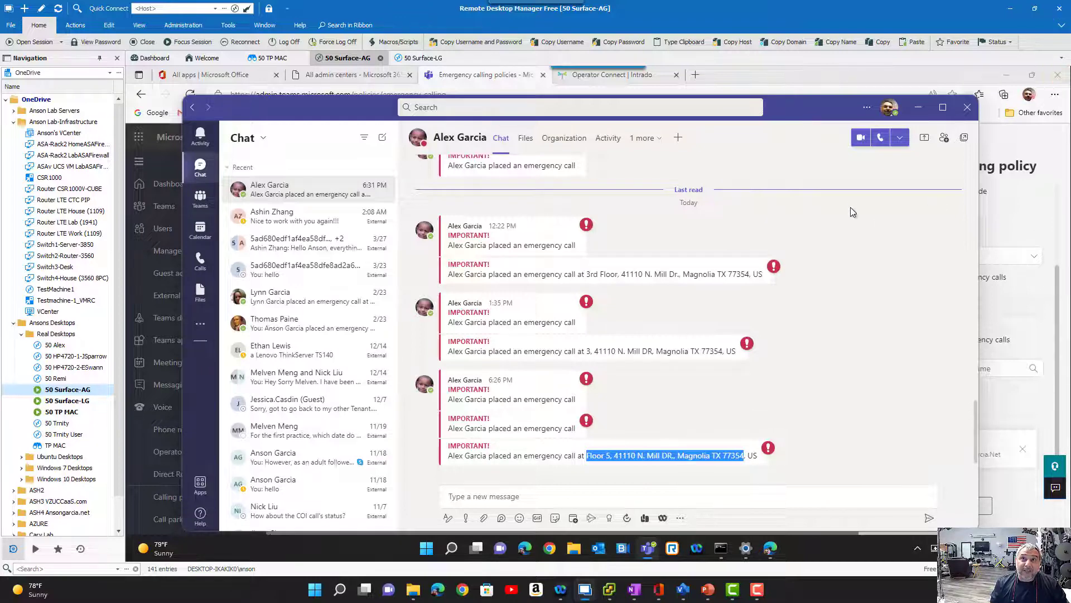
- Switch back to TestMachine2, and reset the manually added emergency location in Teams Calls
left_click(662, 522)
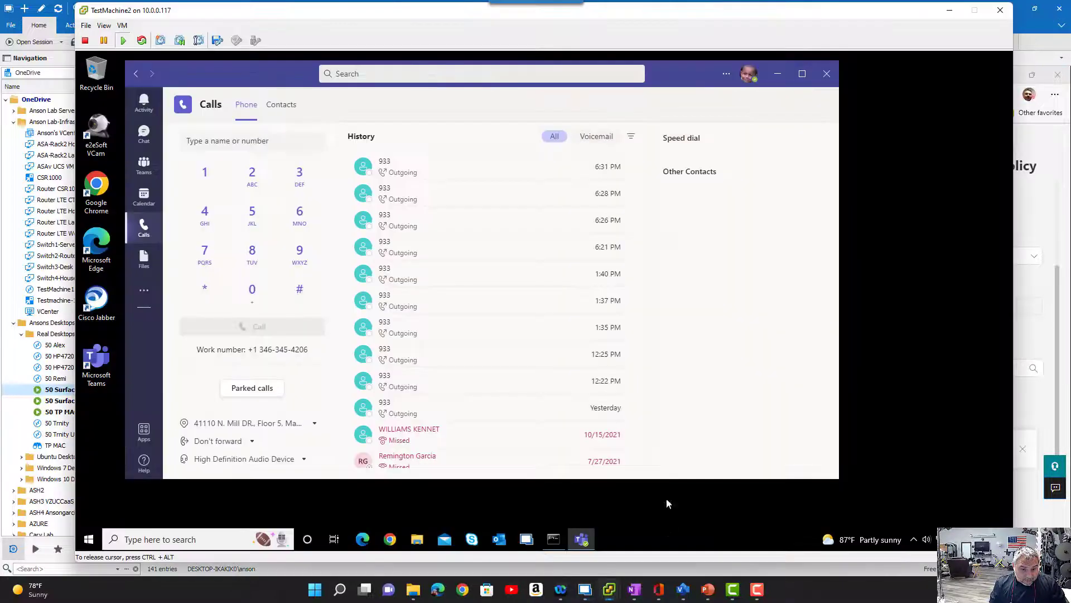
left_click(315, 425)
left_click(222, 401)
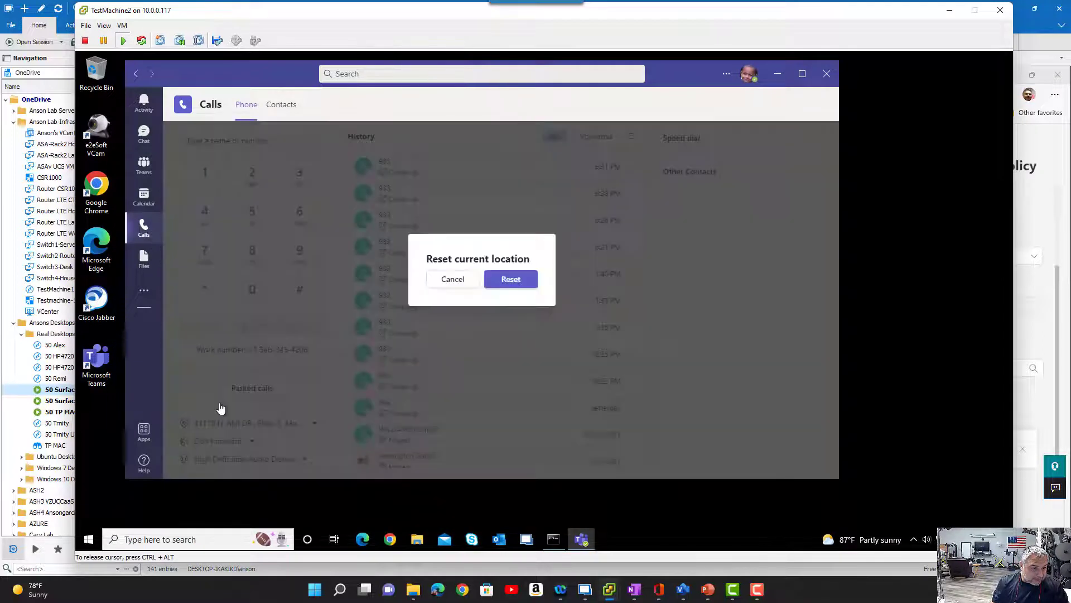
left_click(511, 279)
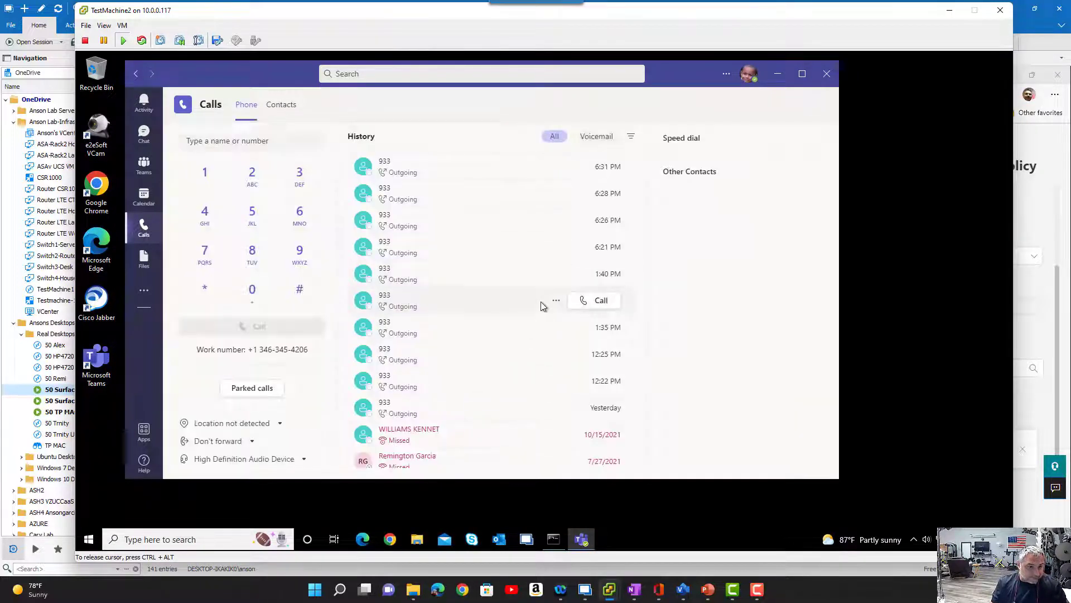
- Place a 933 test call with the location undetected, end it, and minimize TestMachine2 to check the notification in the 50 Surface-AG session's chat
left_click(300, 254)
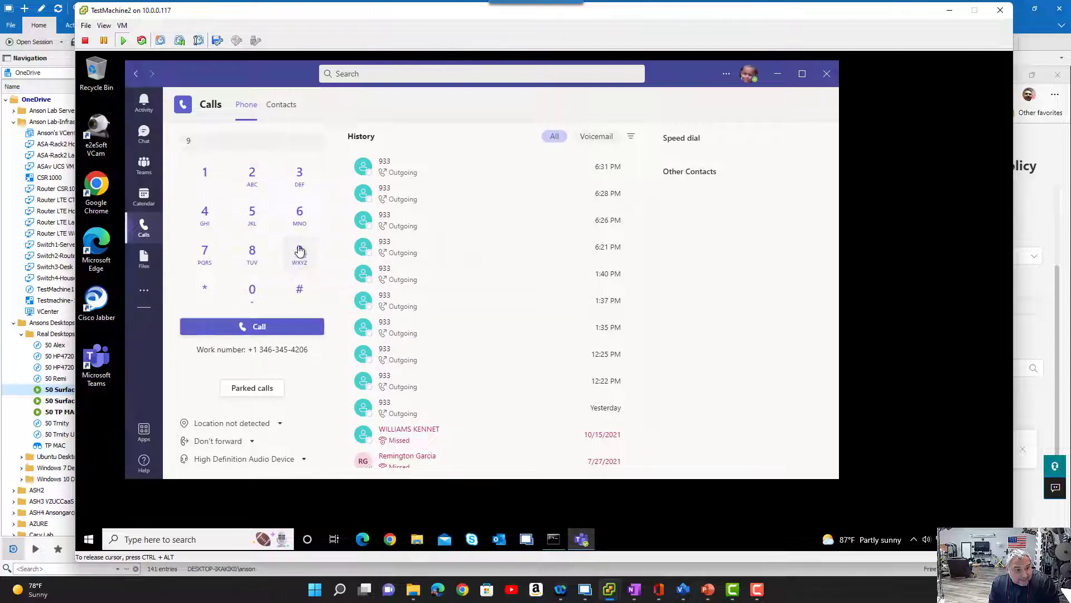
left_click(297, 174)
left_click(297, 175)
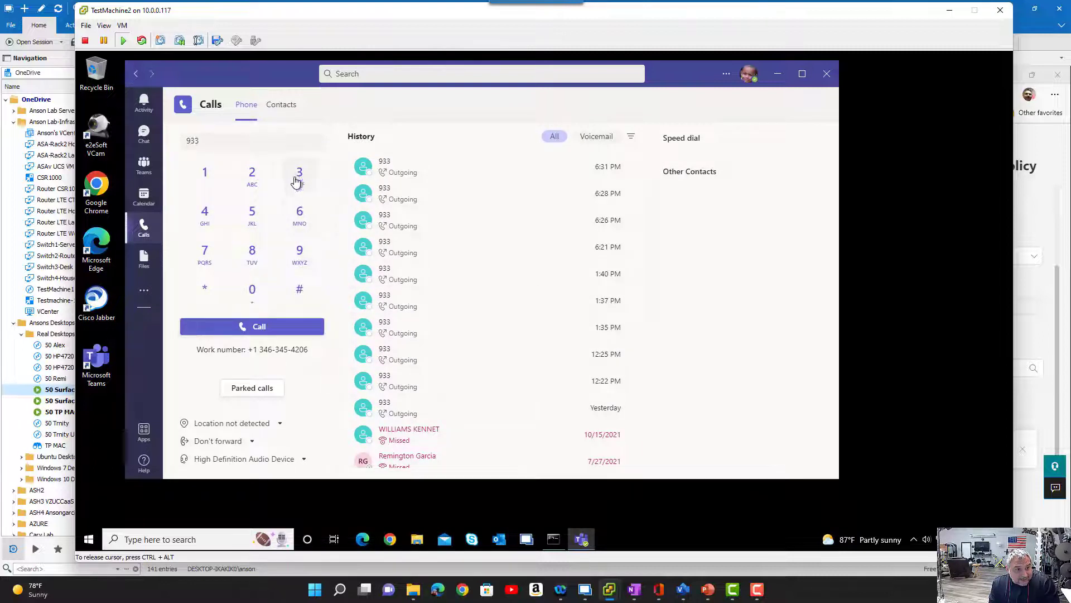
left_click(284, 327)
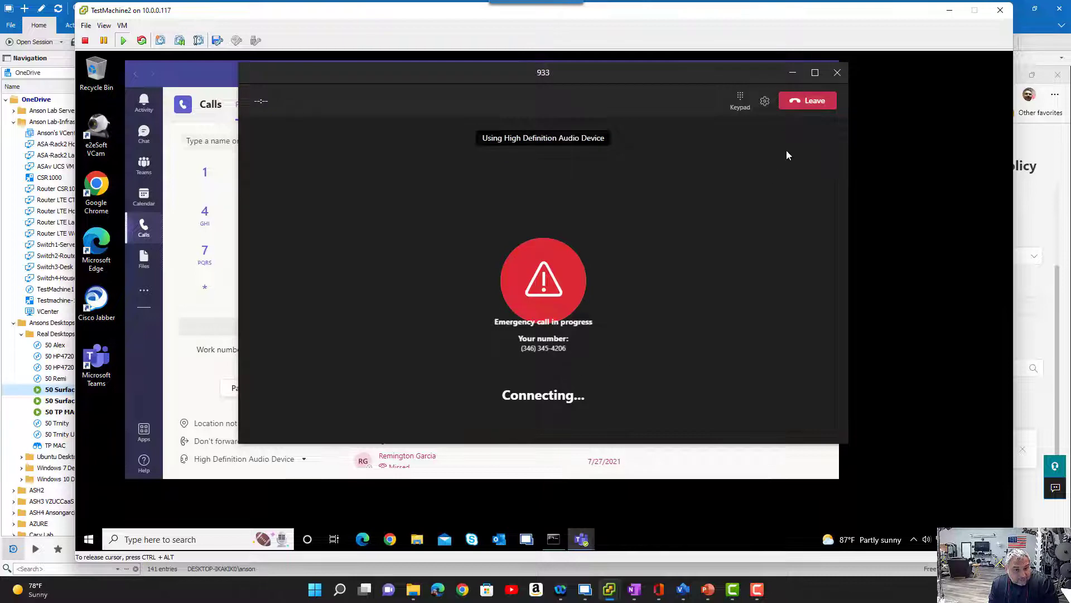
left_click(815, 101)
left_click(949, 11)
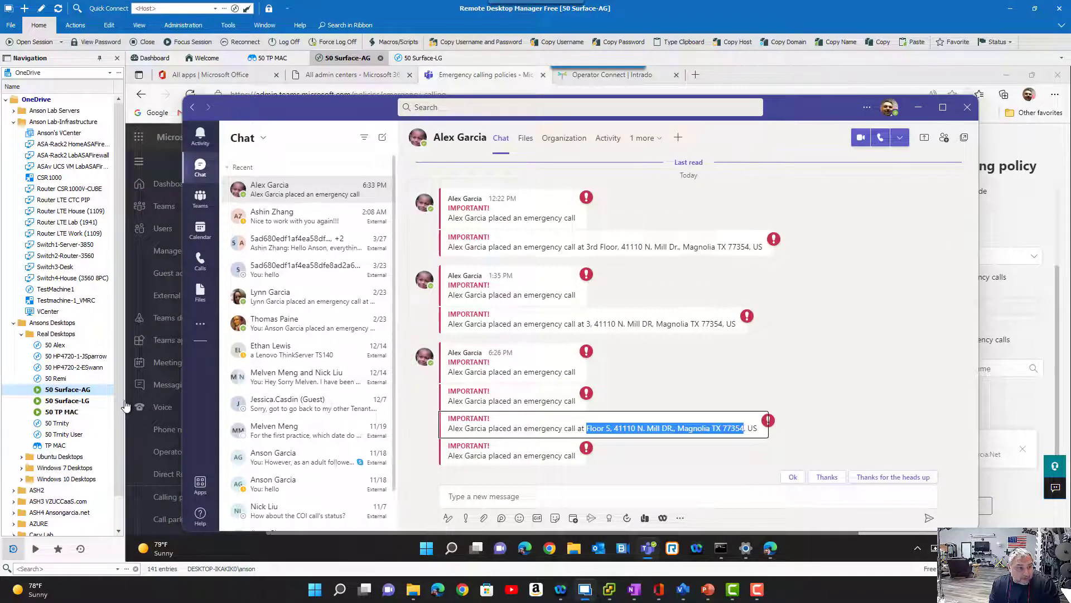
- Minimize Teams, and review the test caller's client and registered address in the Visio emergency design drawing
left_click(924, 110)
left_click_drag(1070, 60, 531, 28)
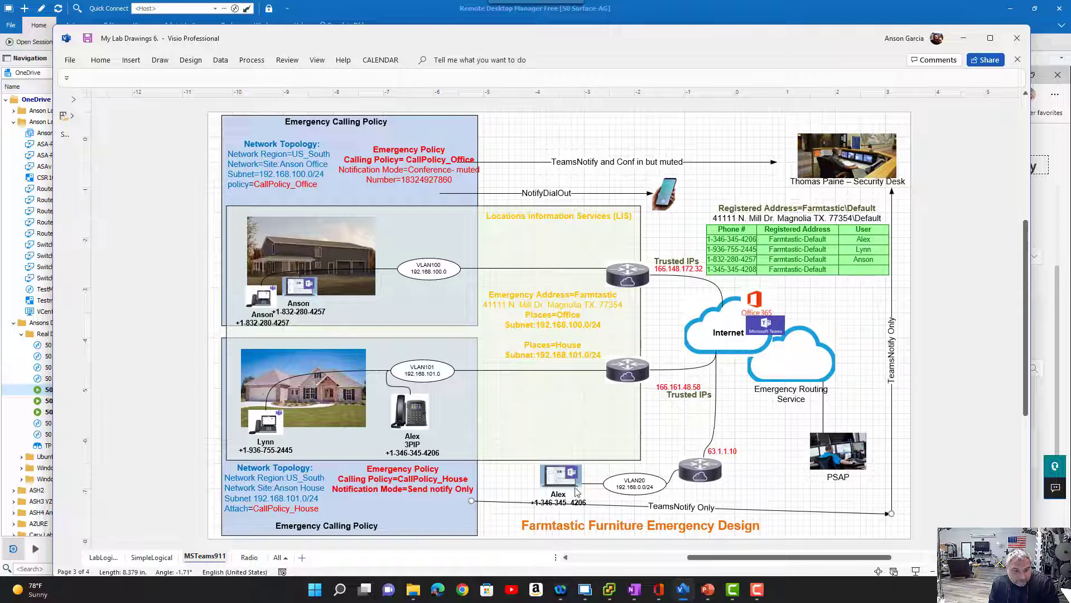
left_click_drag(596, 37, 1070, 89)
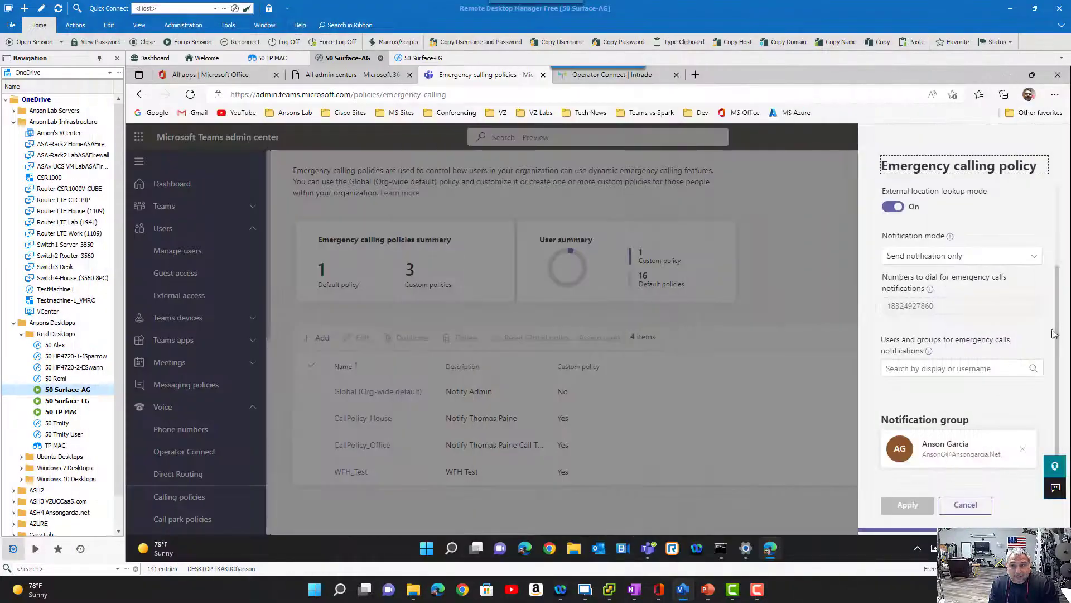
- Leave the emergency calling policy details, and examine the test caller's phone number assignment and emergency location in the admin center's Phone numbers page
left_click(762, 419)
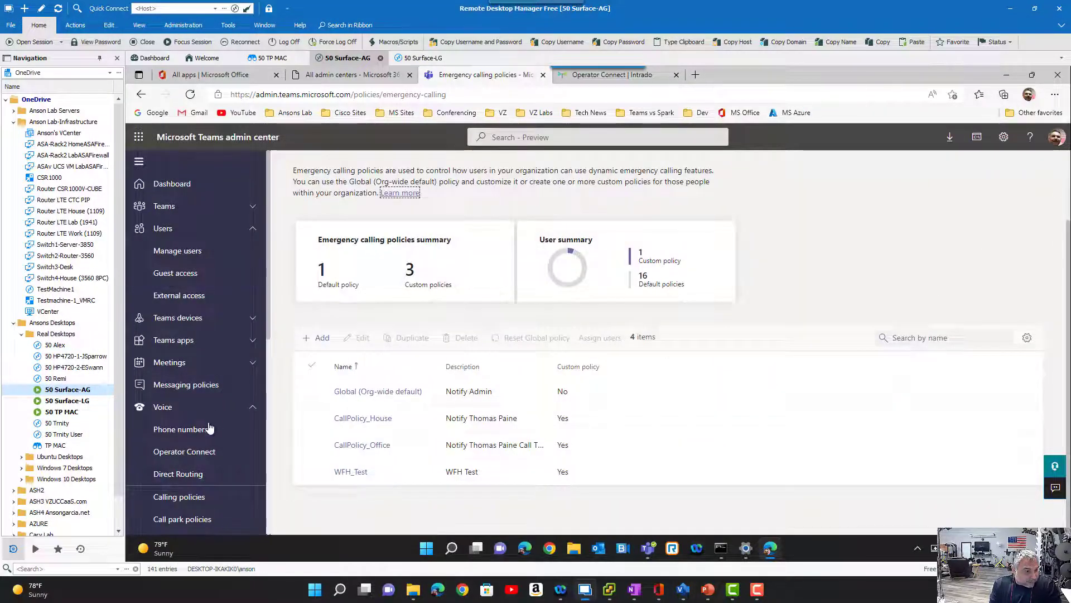
left_click(184, 429)
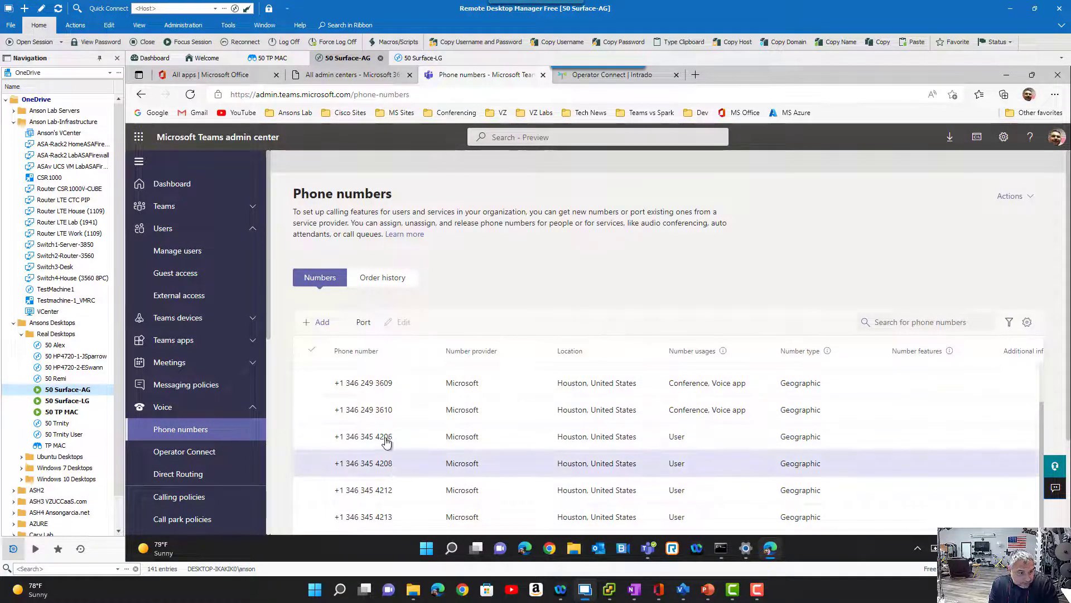
left_click(378, 439)
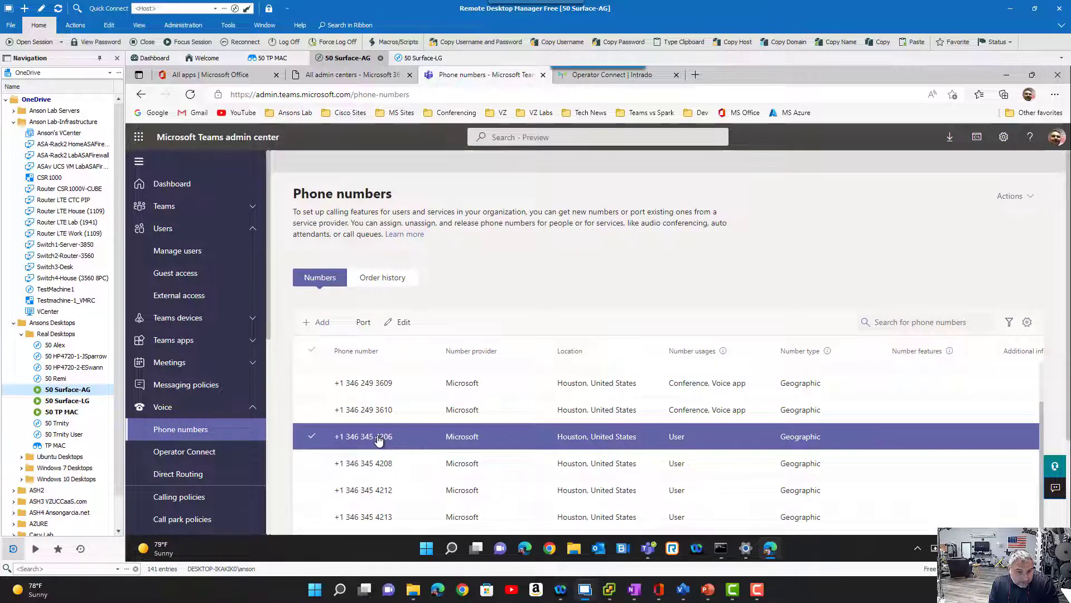
left_click(400, 324)
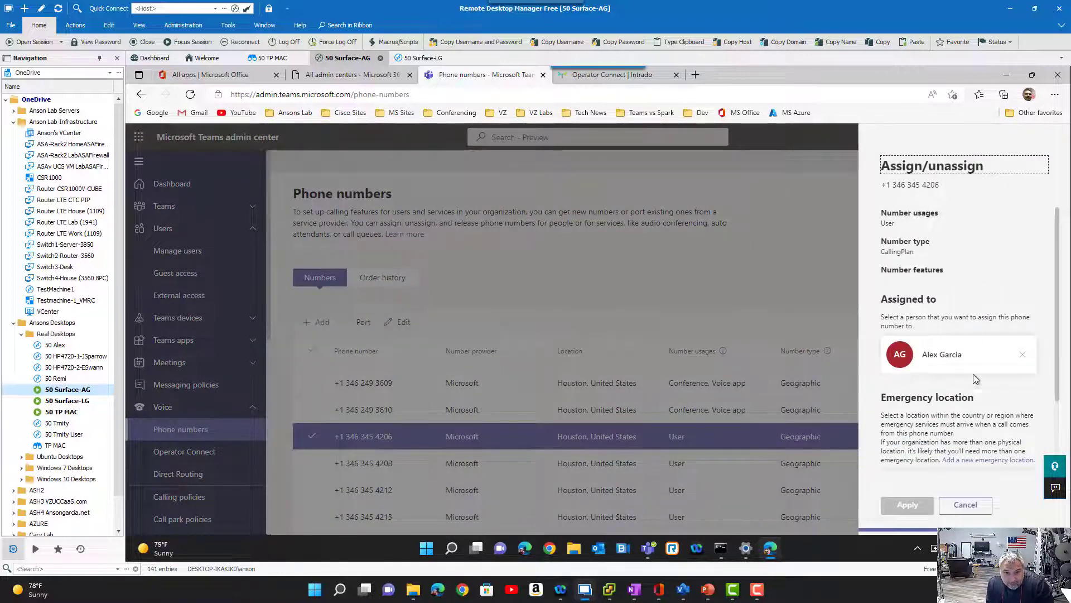
scroll(974, 377, "down", 2)
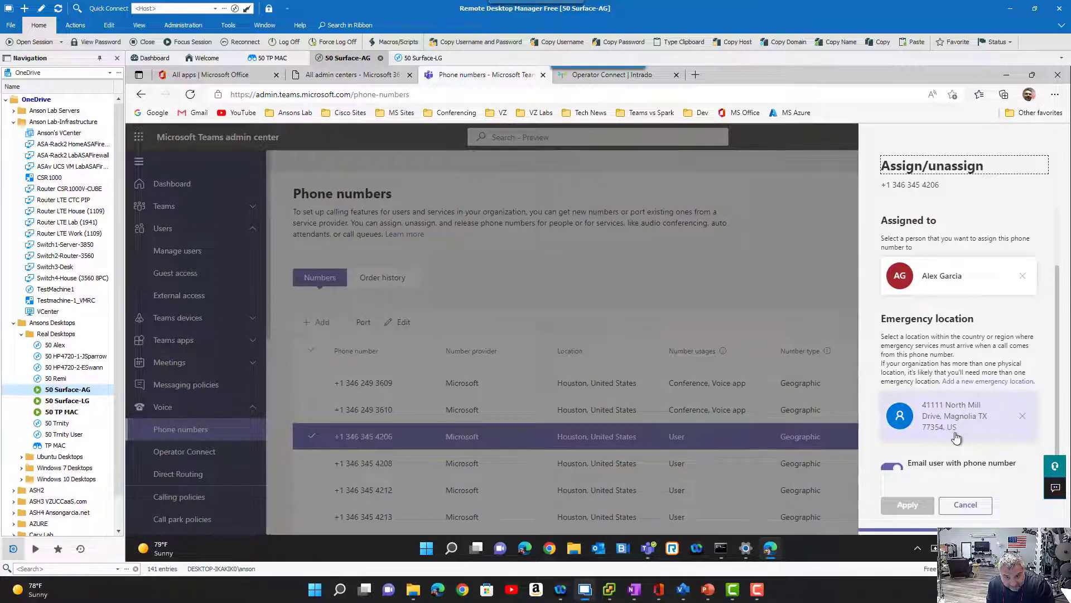
scroll(957, 438, "down", 1)
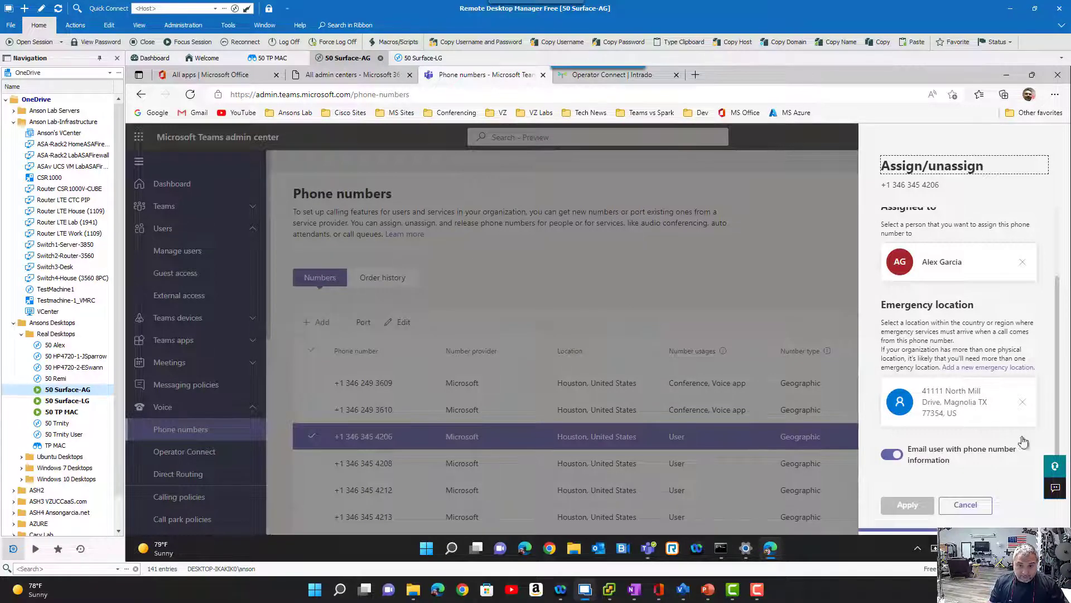
left_click(965, 504)
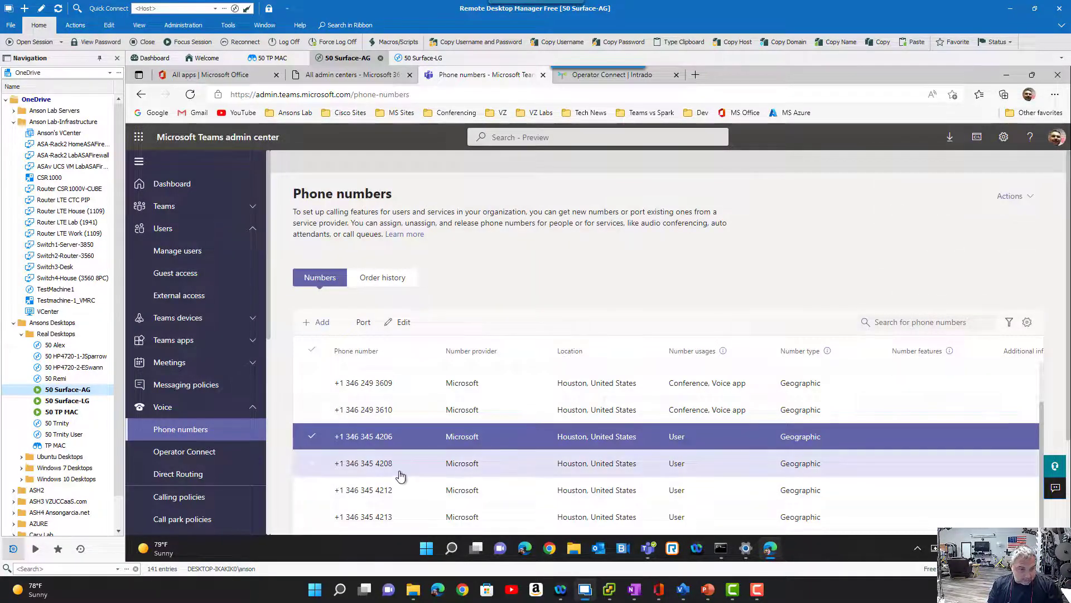
- Open the assignment of the phone number listed directly below the test caller's, and examine its user and emergency location fields
left_click(378, 467)
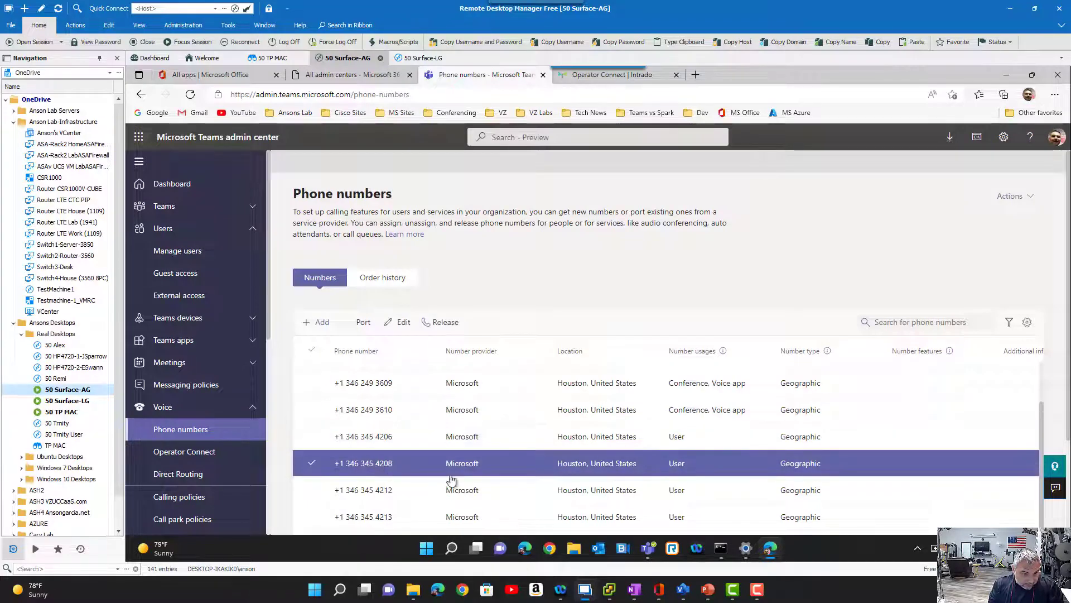
left_click(401, 327)
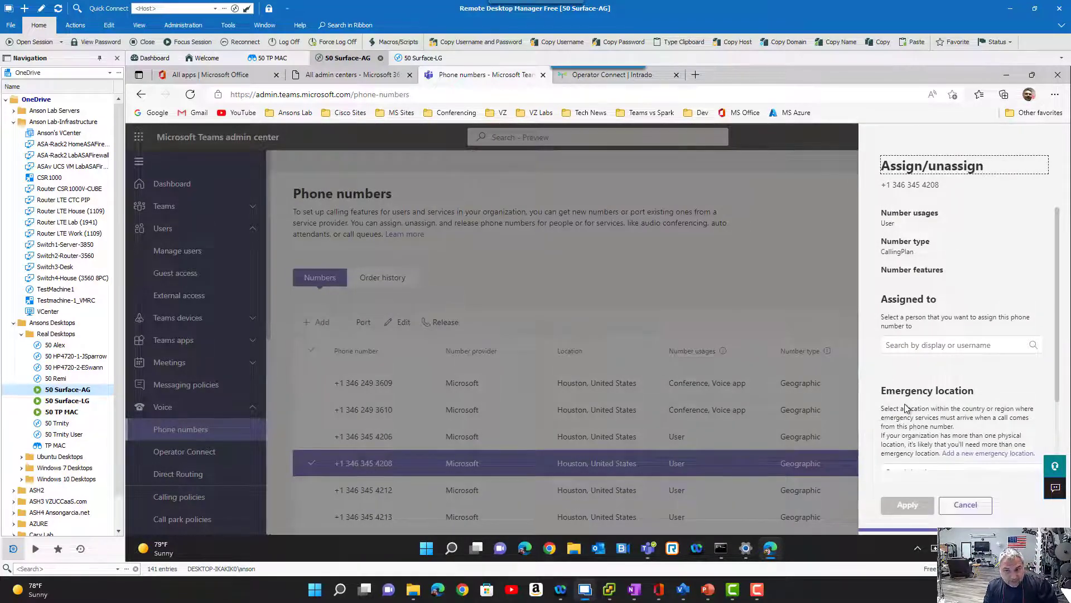
scroll(905, 408, "down", 2)
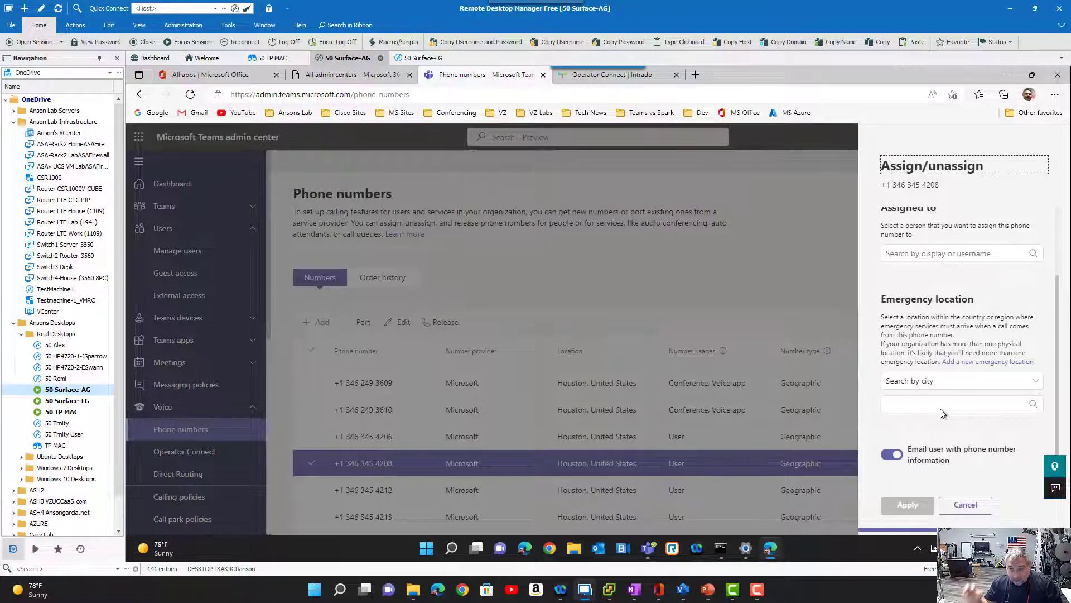
scroll(940, 409, "up", 3)
left_click(923, 332)
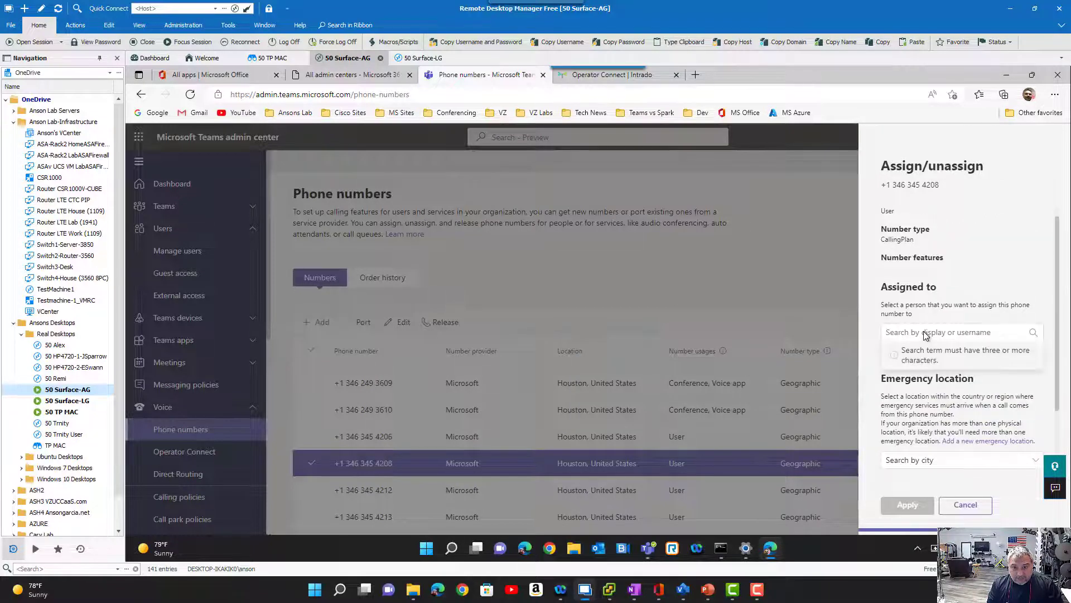
type("Alex")
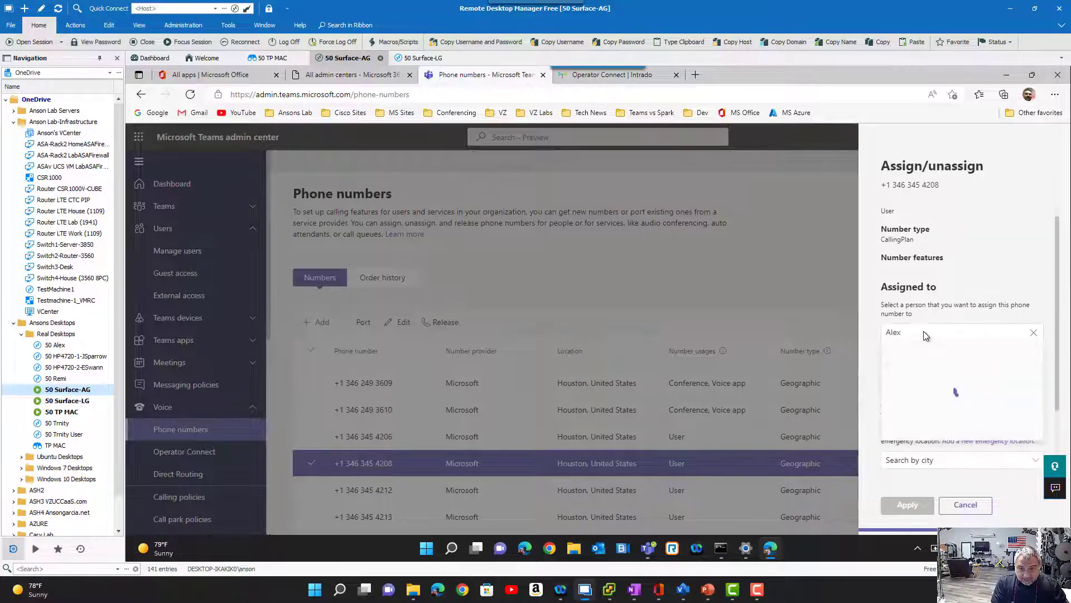
key("BackSpace")
key("BackSpace")
key("BackSpace")
key("BackSpace")
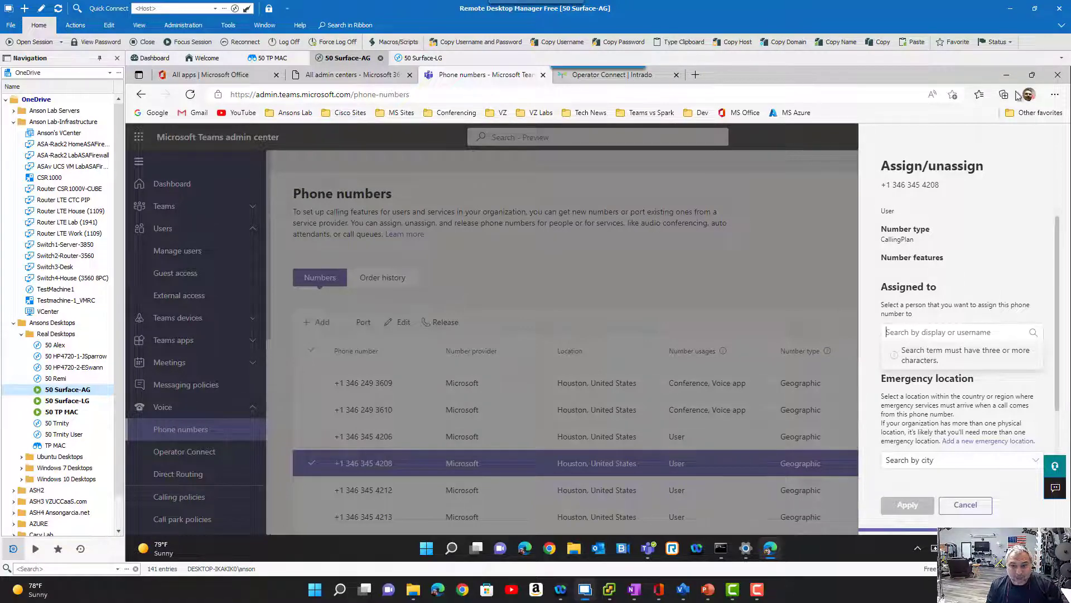
- Bring the Visio emergency design drawing back into view, and point out the test caller's client and phone number label beside VLAN20
mouse_move(1032, 74)
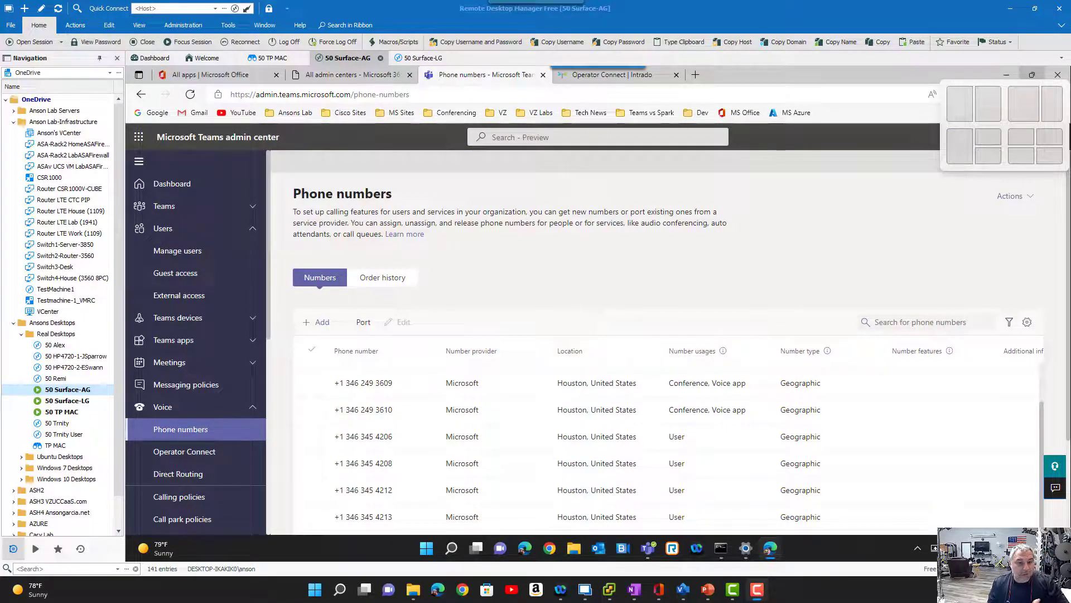
mouse_move(1070, 61)
left_mouse_down()
mouse_move(370, 38)
mouse_move(406, 40)
left_mouse_up()
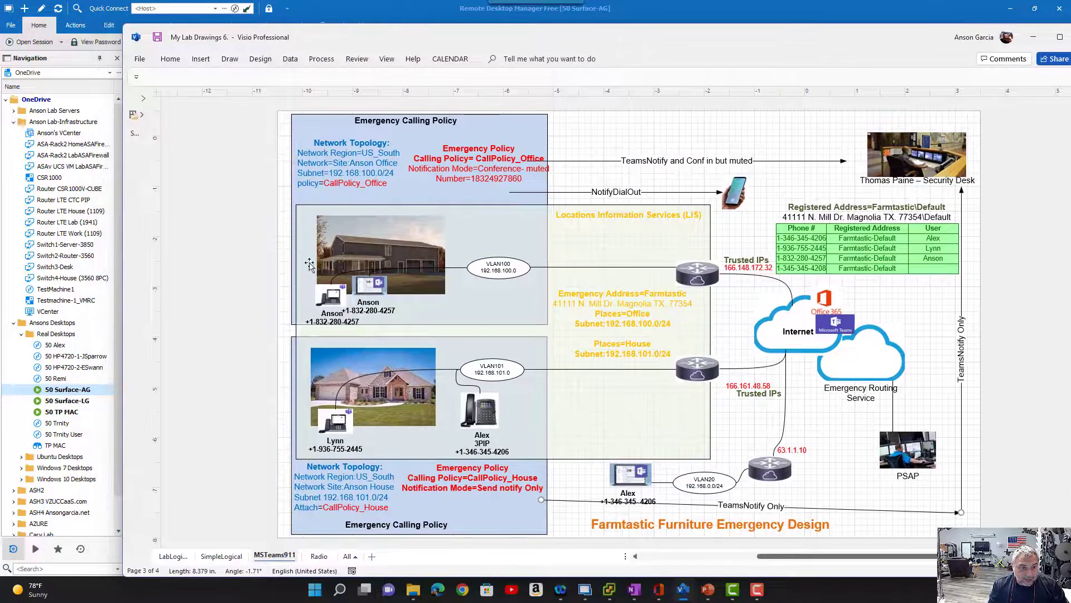
left_click(635, 473)
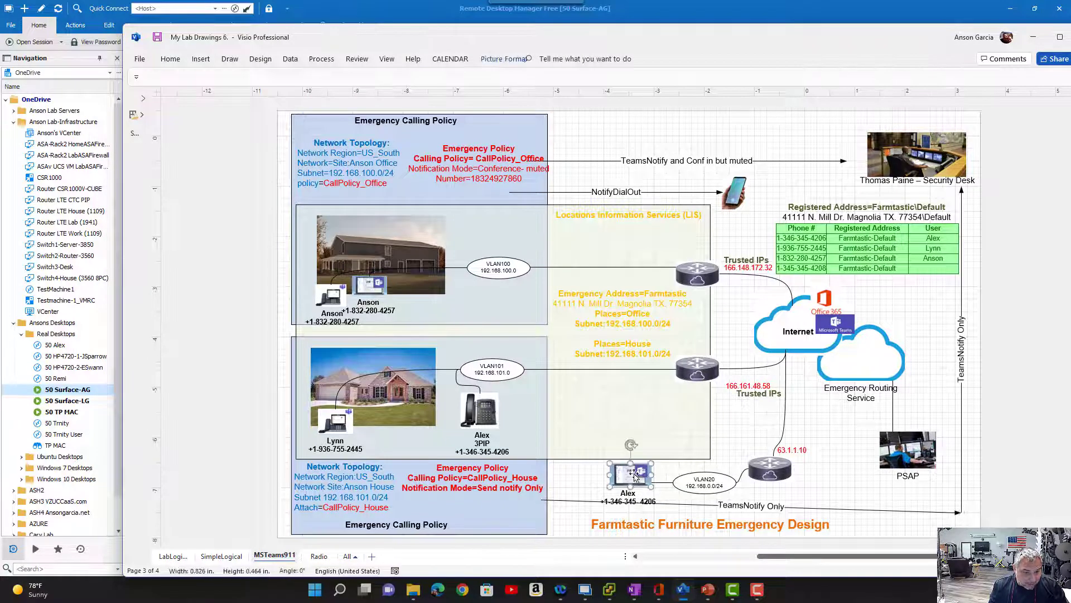
double_click(644, 502)
left_click_drag(656, 502, 596, 501)
left_click(593, 486)
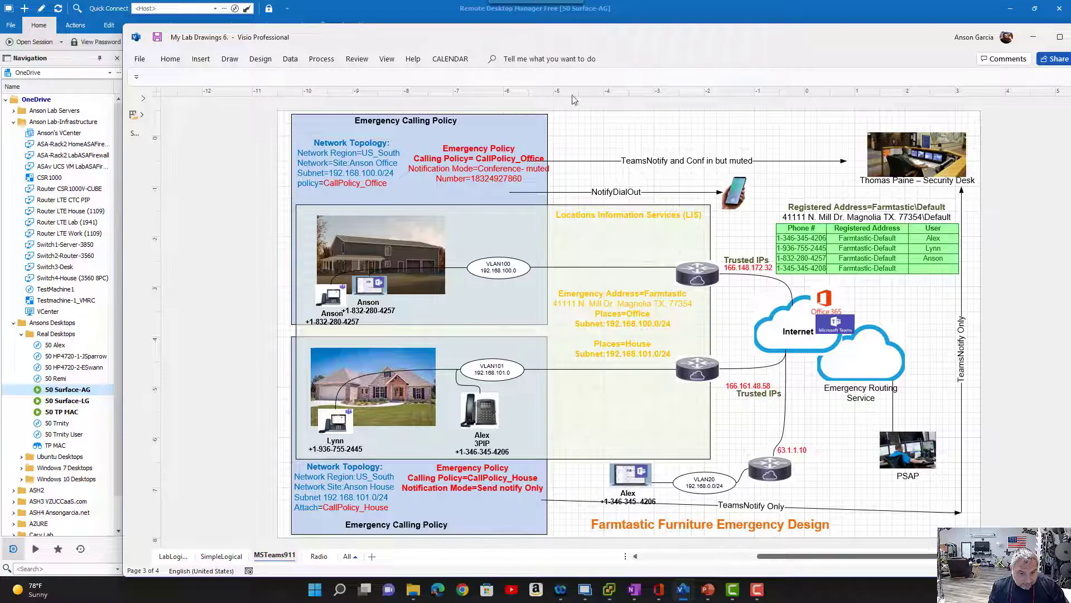
left_click_drag(406, 34, 1070, 84)
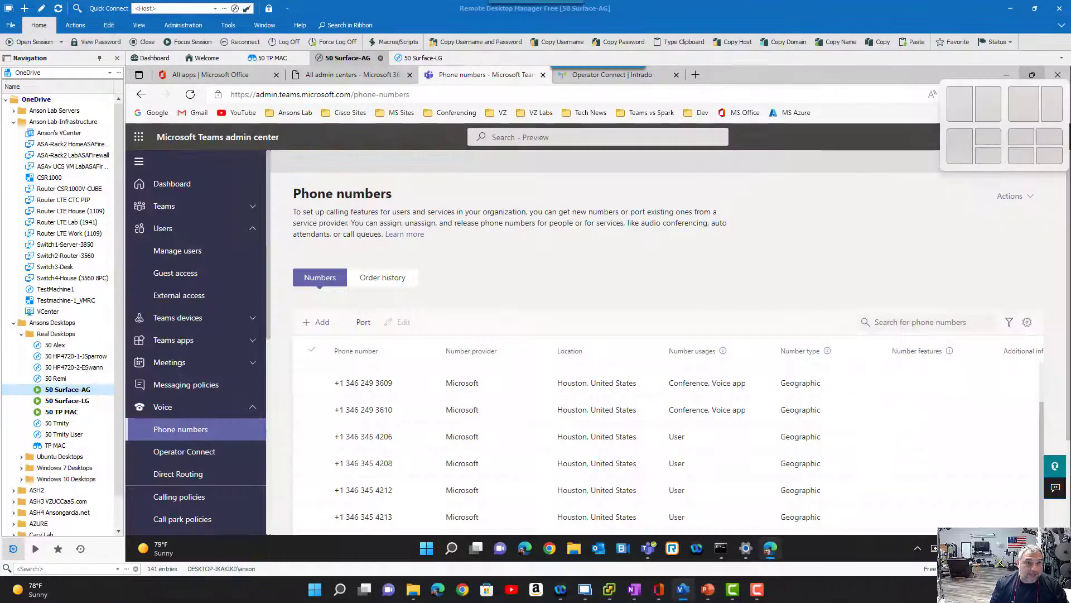
- Open the assignment of the first listed phone number with User usage, and examine its empty user field and its emergency location
left_click(358, 464)
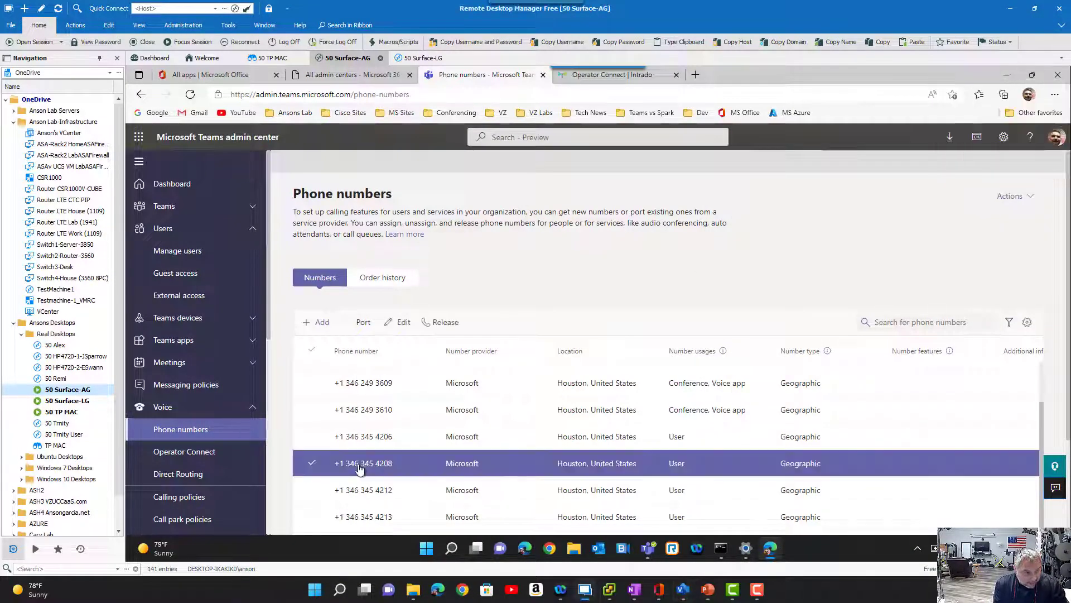
left_click(377, 446)
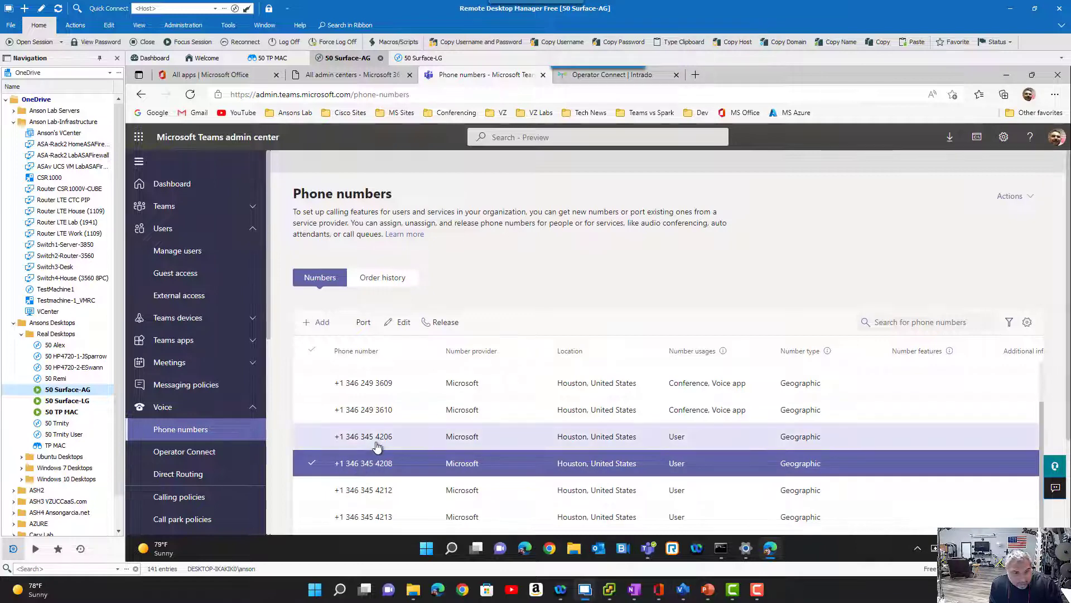
left_click(400, 323)
scroll(893, 385, "down", 2)
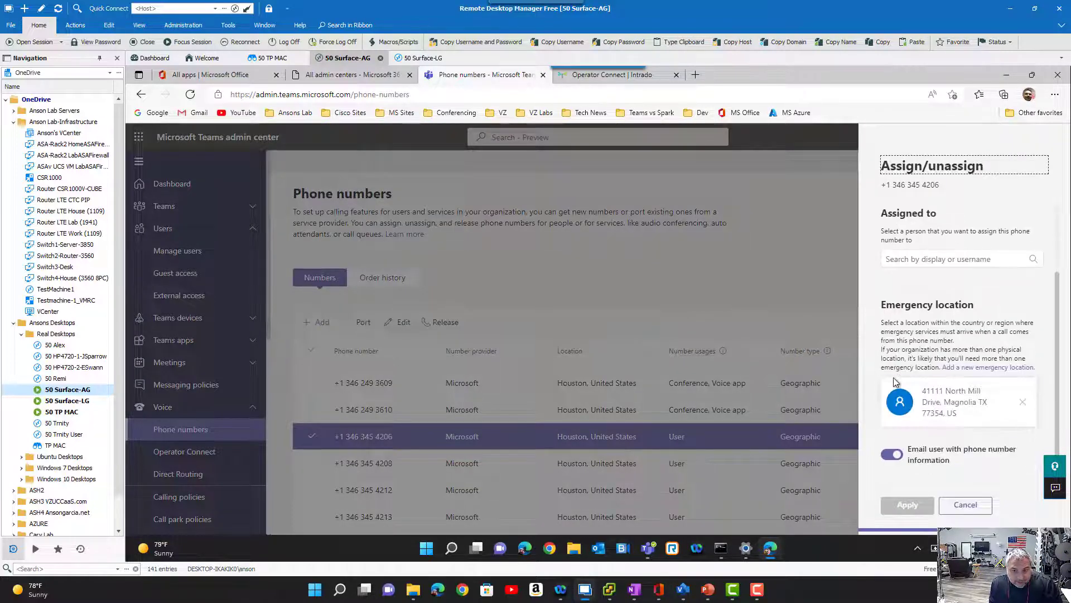
scroll(895, 382, "up", 2)
scroll(895, 382, "down", 2)
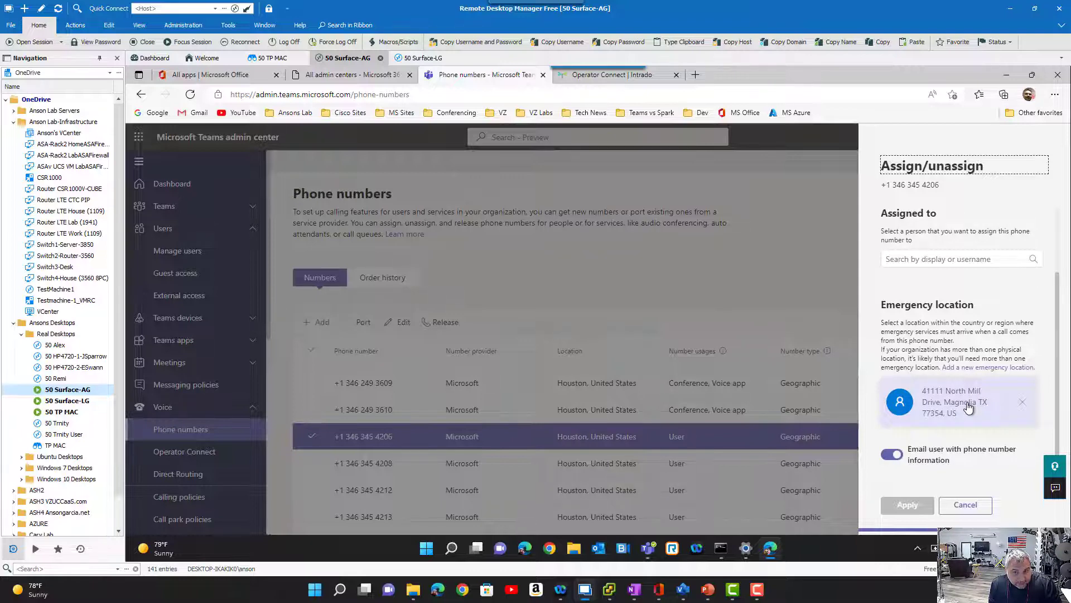
- Assign the phone number to the test caller, keeping its existing emergency location, and apply the assignment
left_click(933, 266)
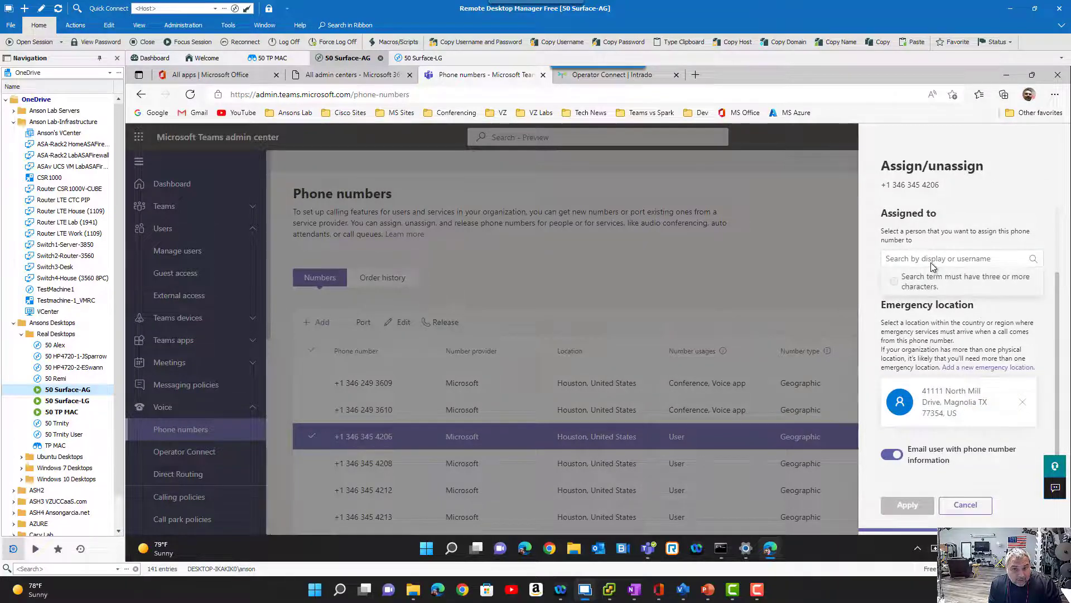
type("Alex")
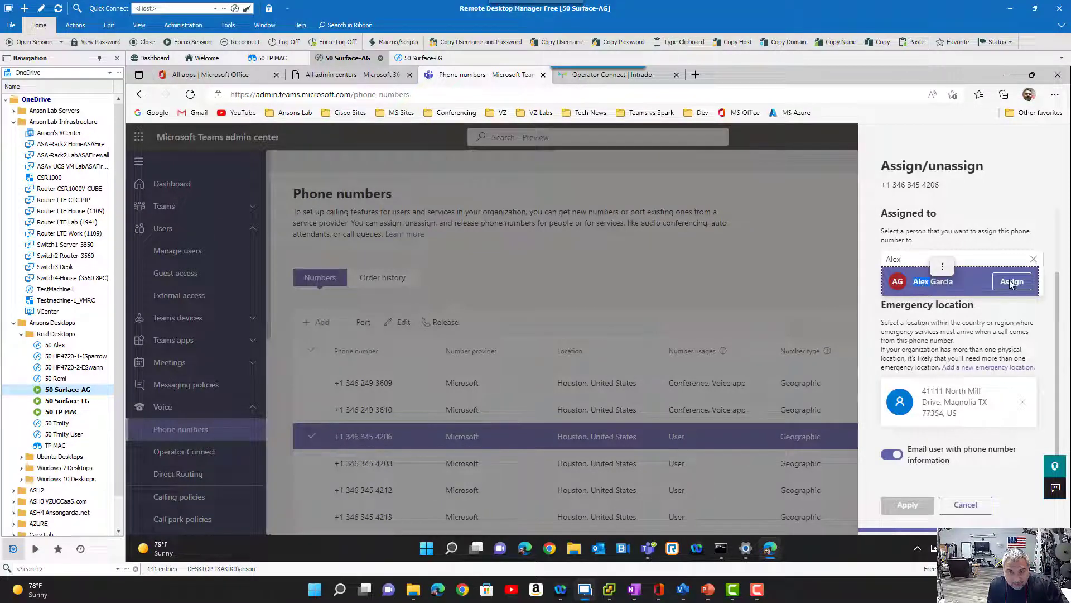
left_click(1011, 281)
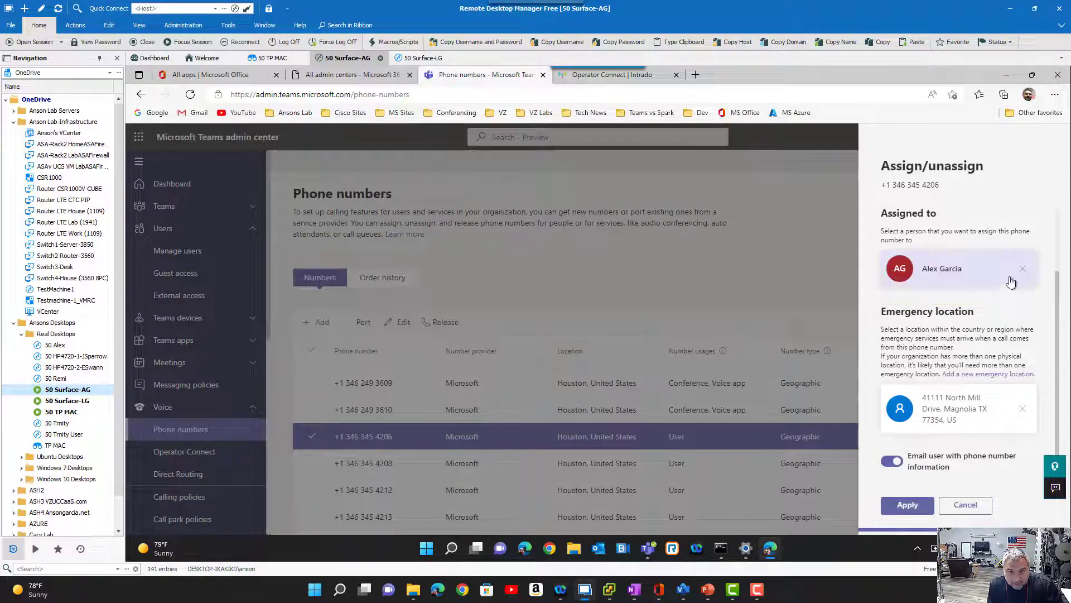
left_click(908, 505)
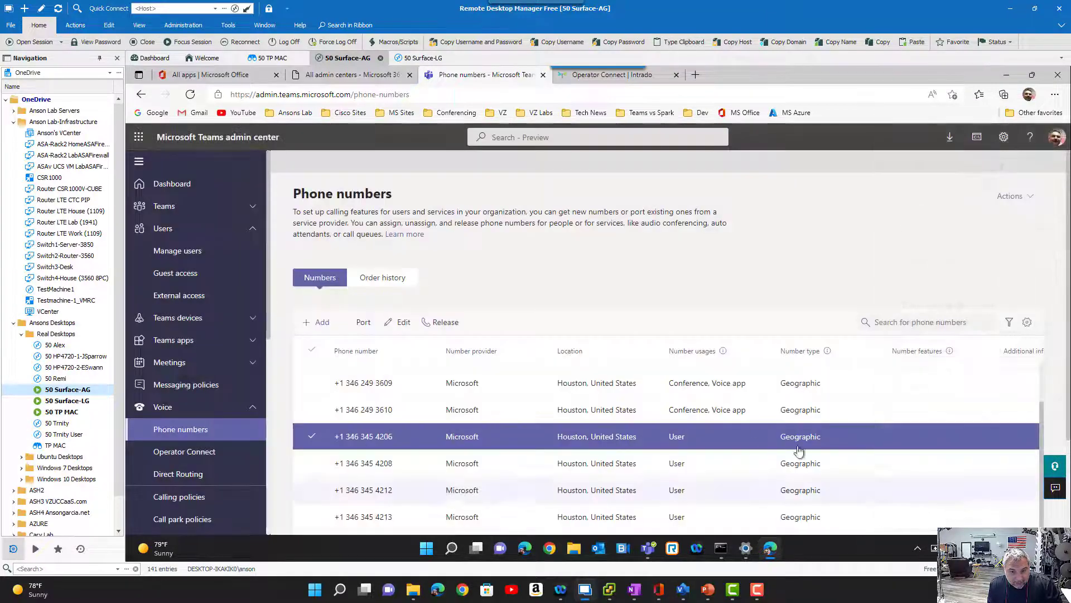
- Open the assignment of the phone number directly below, select the test caller as its user, and bring up its emergency location section
left_click(368, 467)
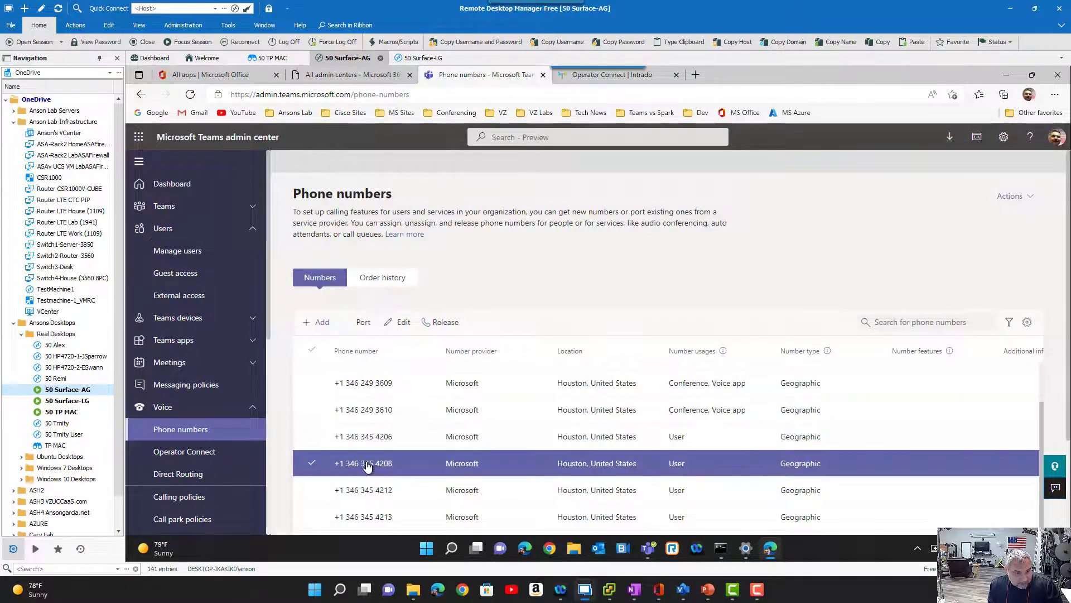
left_click(403, 322)
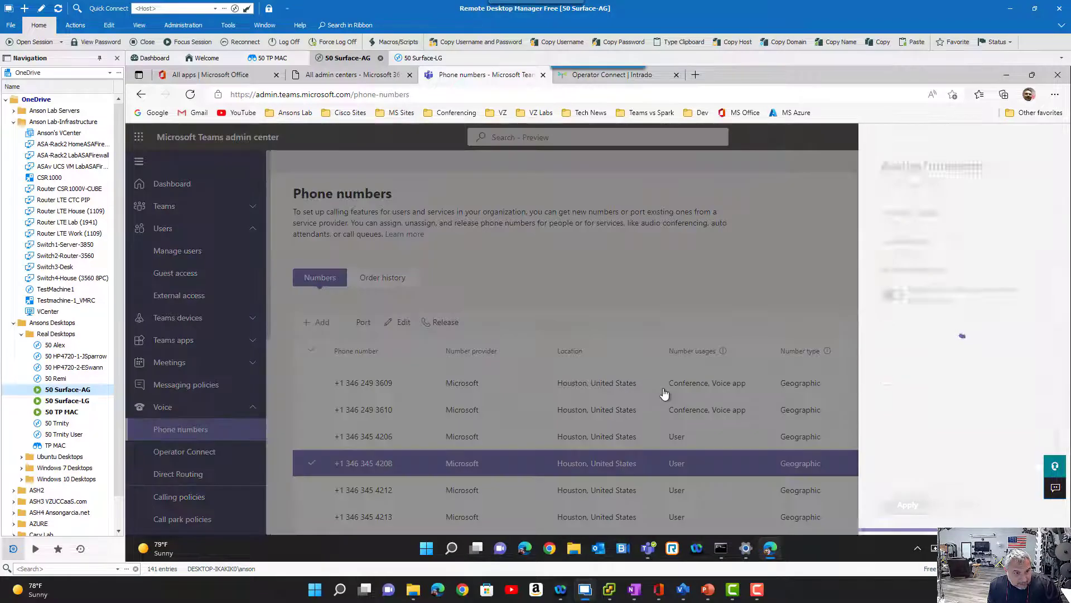
left_click(915, 344)
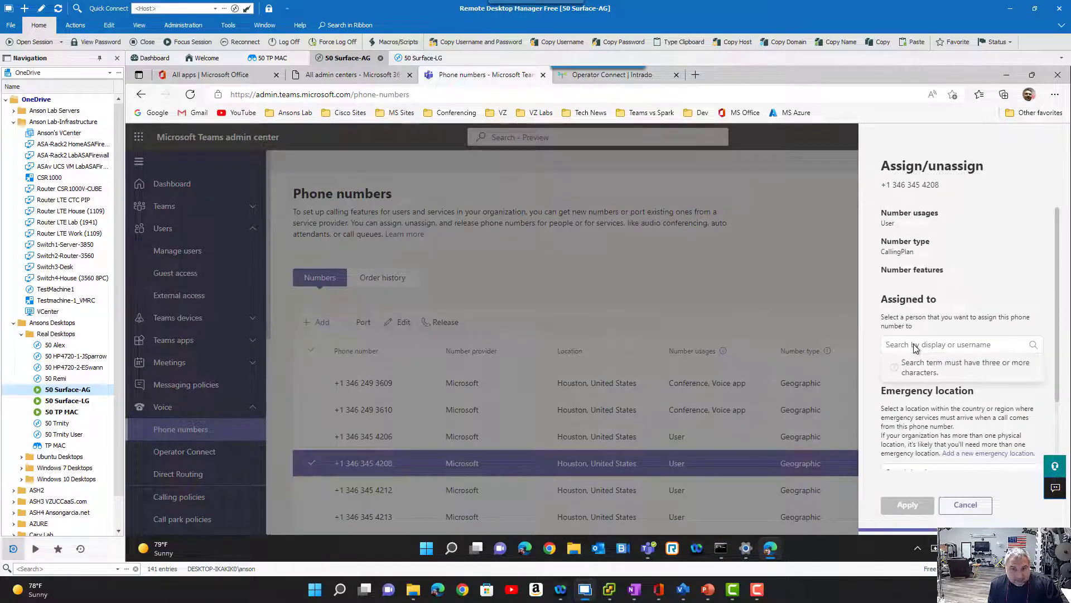
type("Alex")
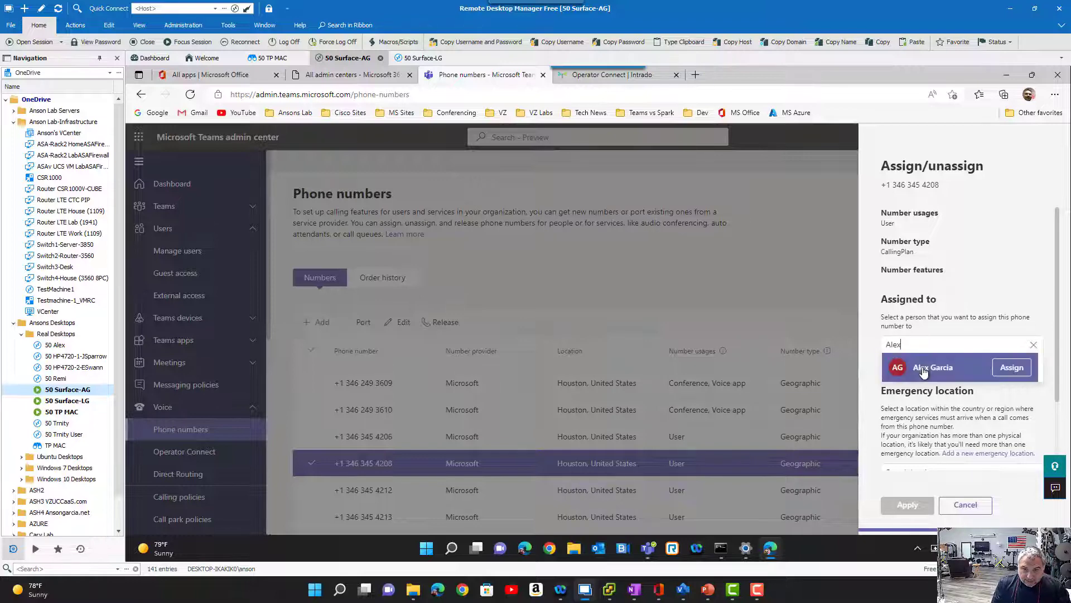
left_click(1011, 370)
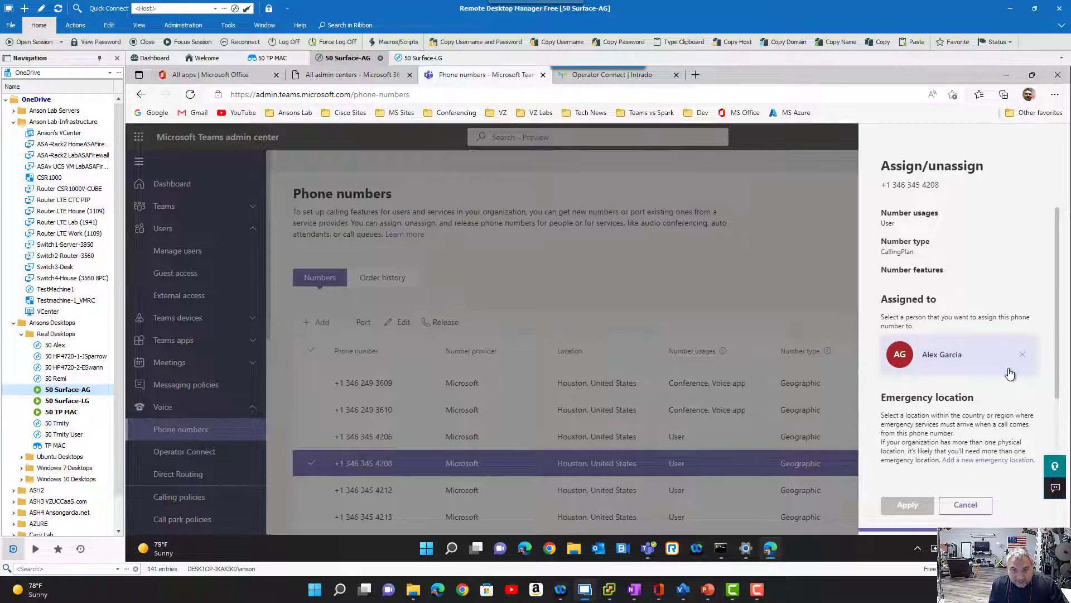
scroll(952, 465, "down", 2)
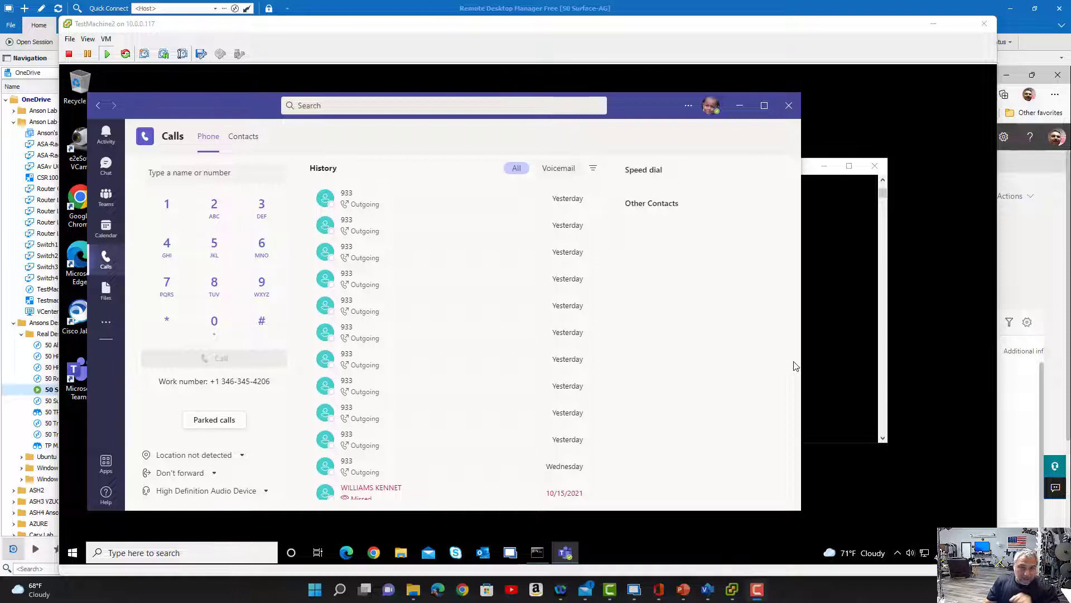
- Check the current emergency location options in the Teams Calls view on TestMachine2, and minimize the machine's window
left_click(242, 456)
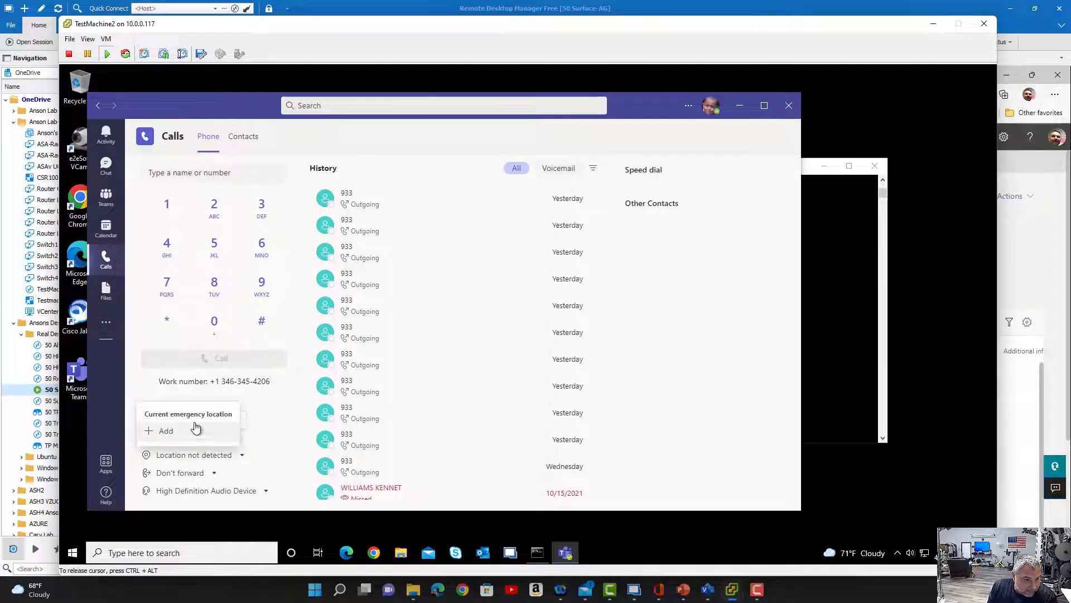
left_click(485, 394)
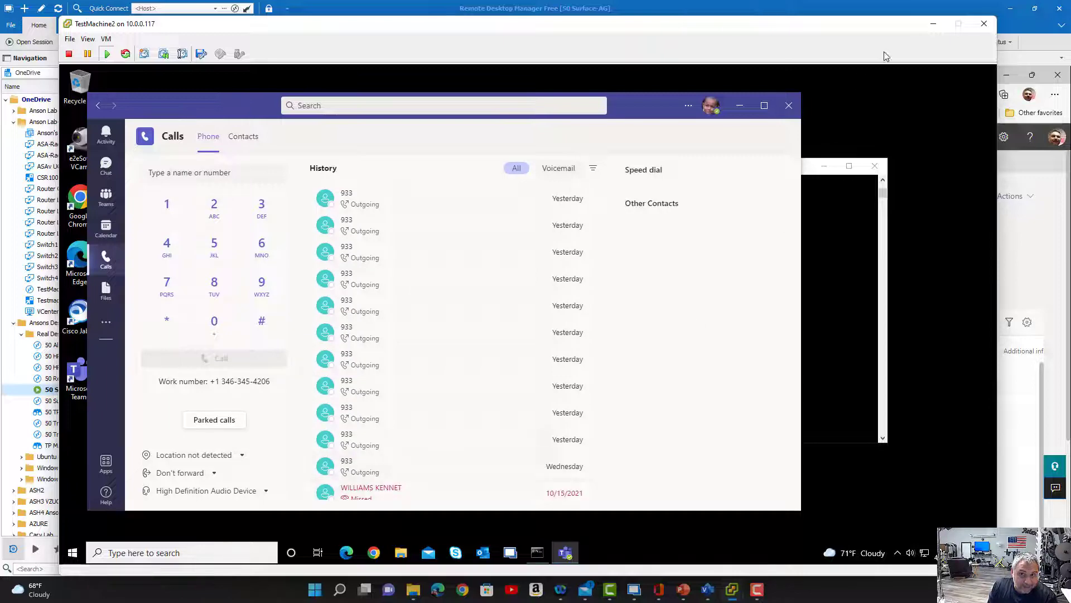
left_click(933, 27)
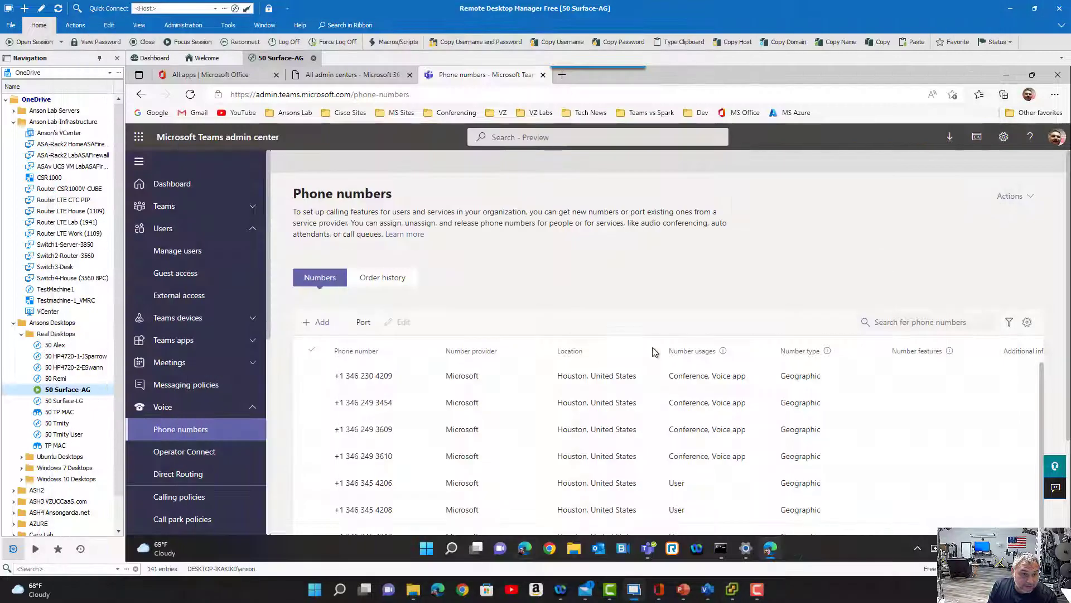
- Open the test caller's user profile from the admin center's Manage users page
left_click(193, 252)
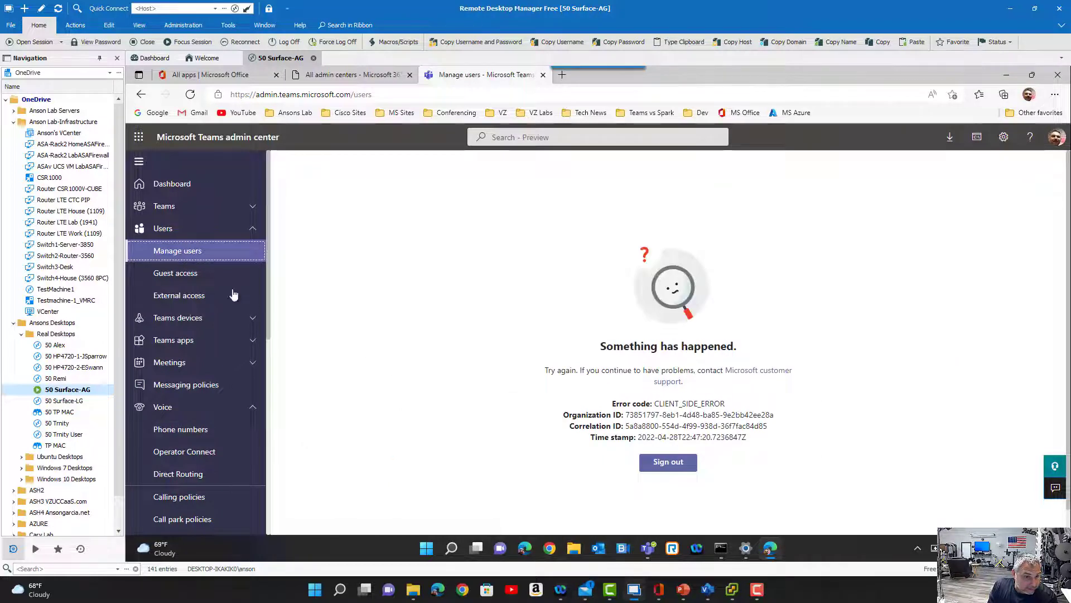
left_click(198, 276)
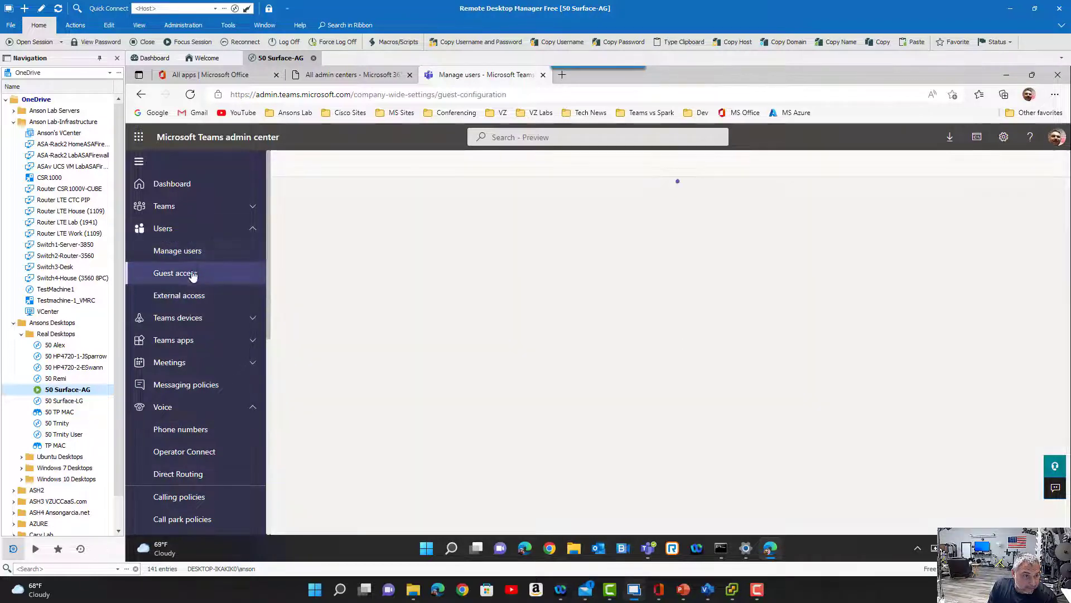
left_click(190, 261)
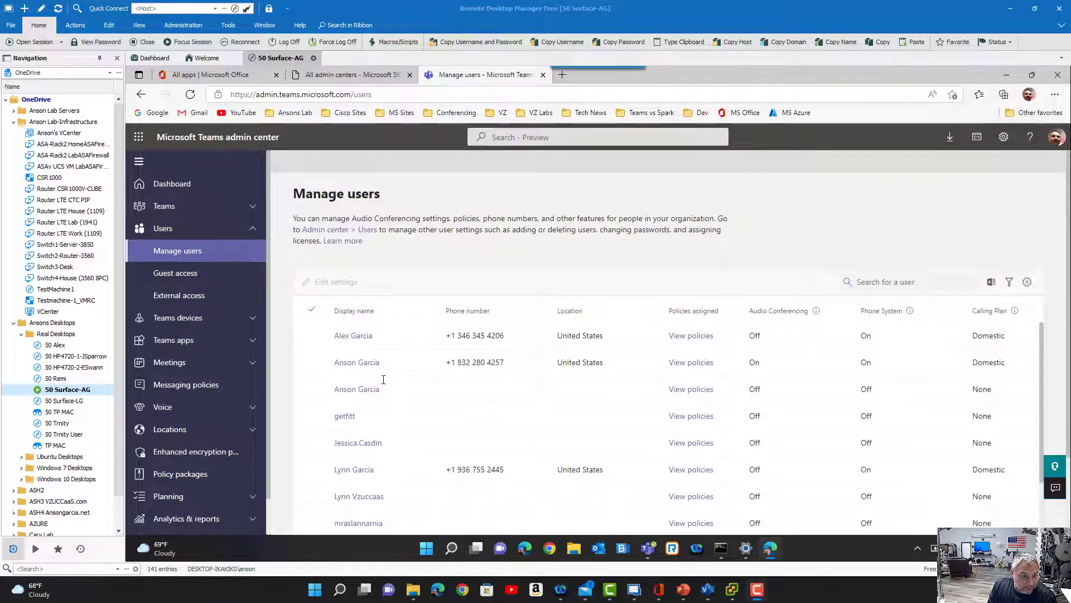
left_click(361, 337)
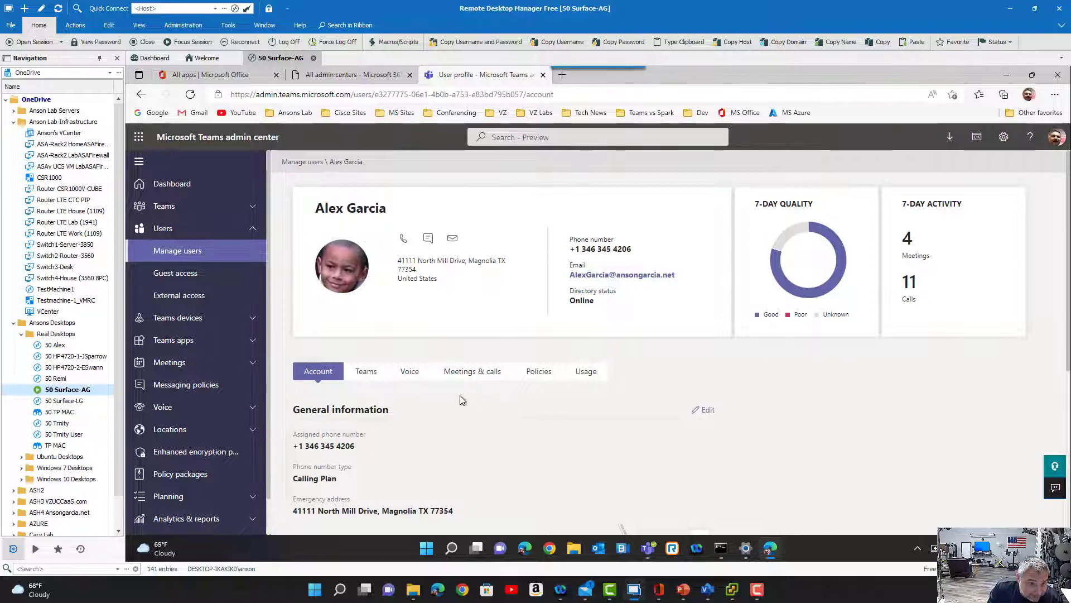
- Review the policies assigned to the test caller, and open the Global (Org-wide default) emergency calling policy's details
left_click(539, 371)
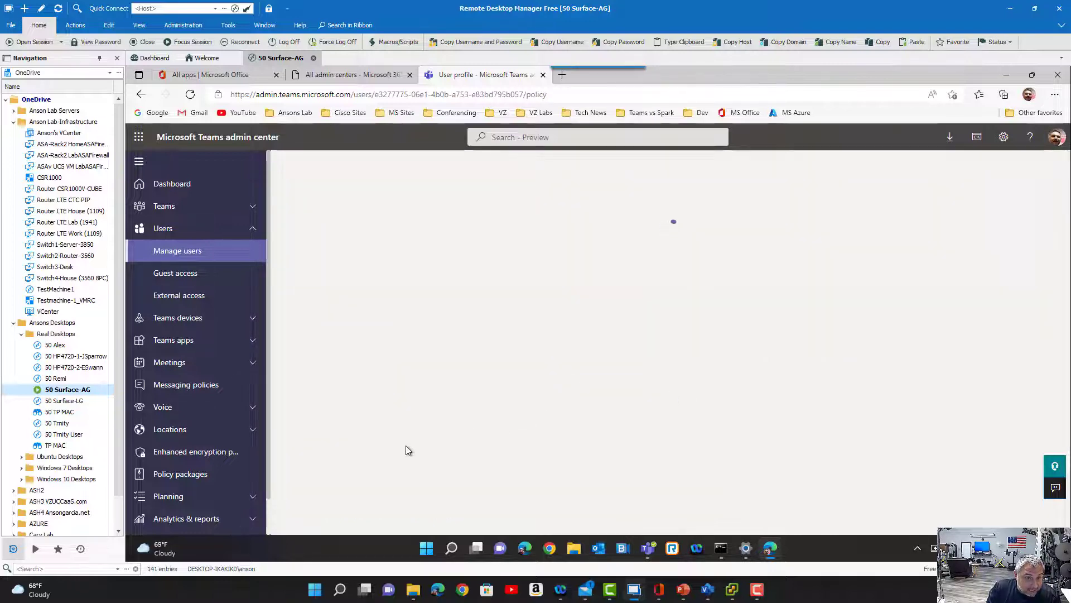
scroll(406, 445, "down", 3)
scroll(407, 448, "down", 5)
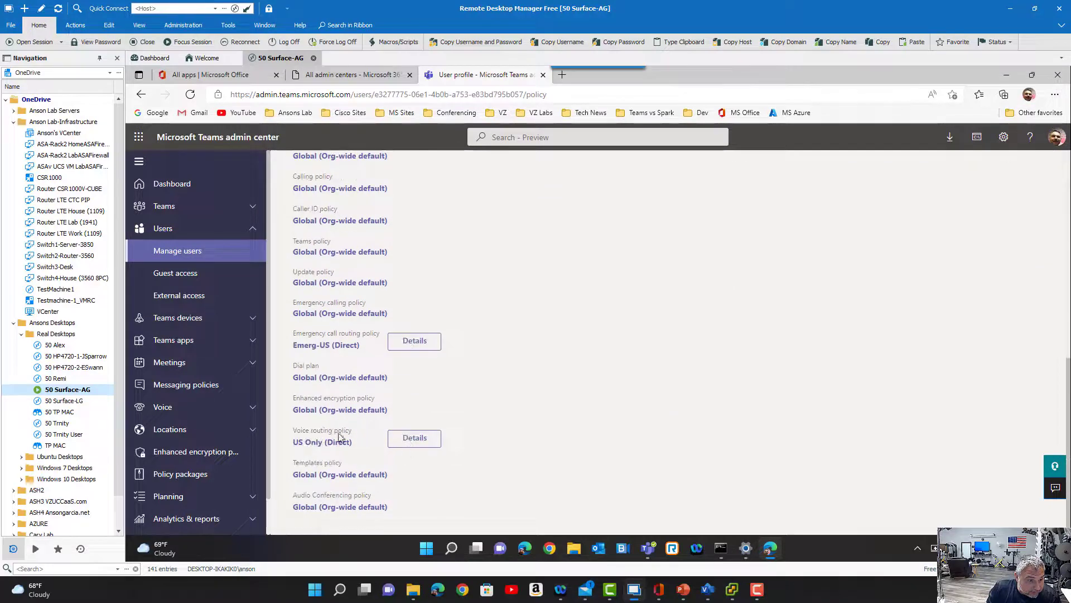
left_click(353, 315)
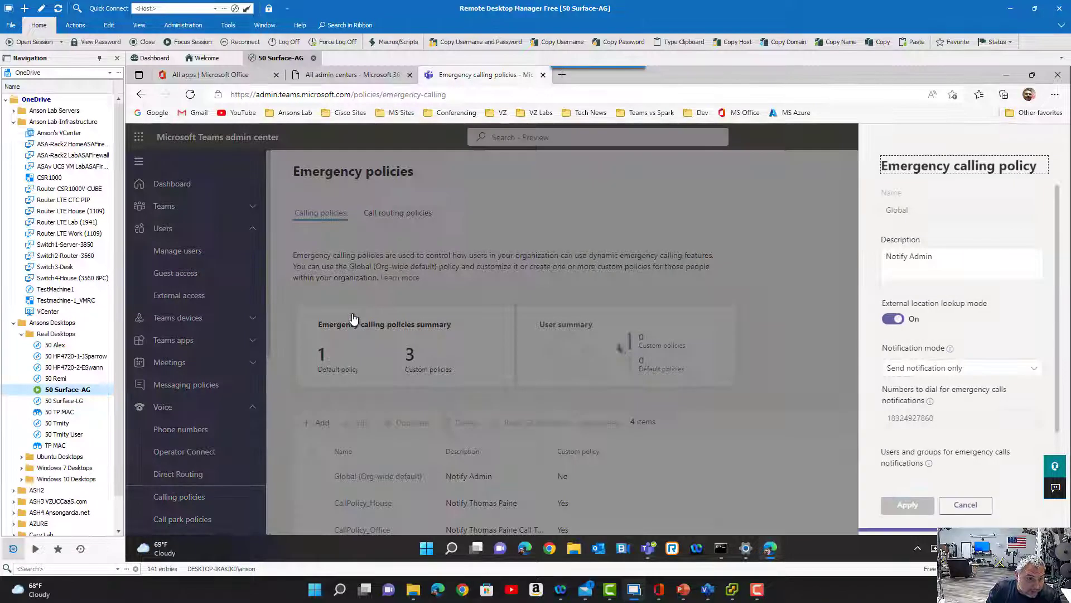